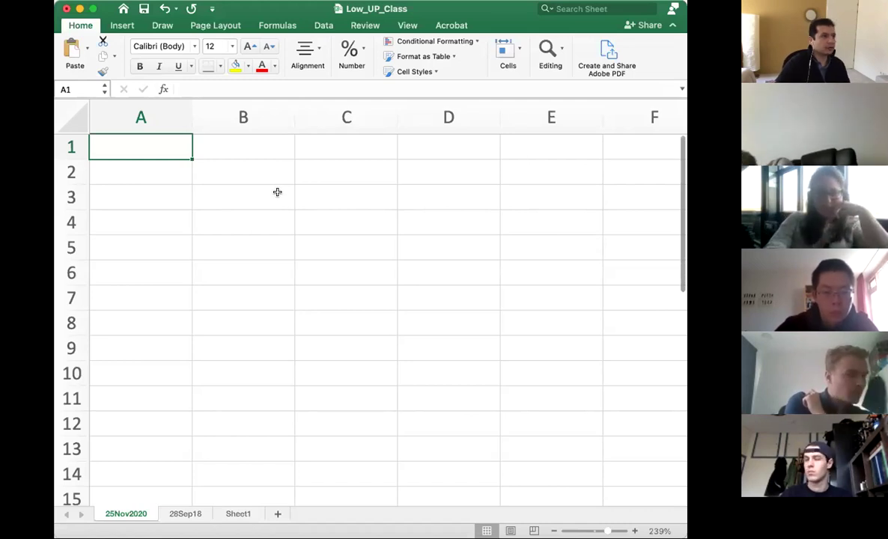
- Fill cell B2 with light green
click(246, 139)
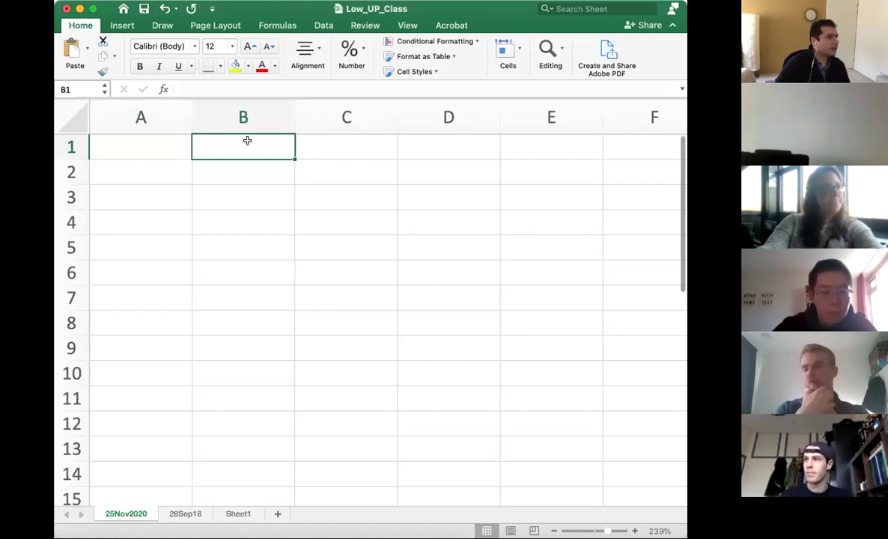
click(260, 168)
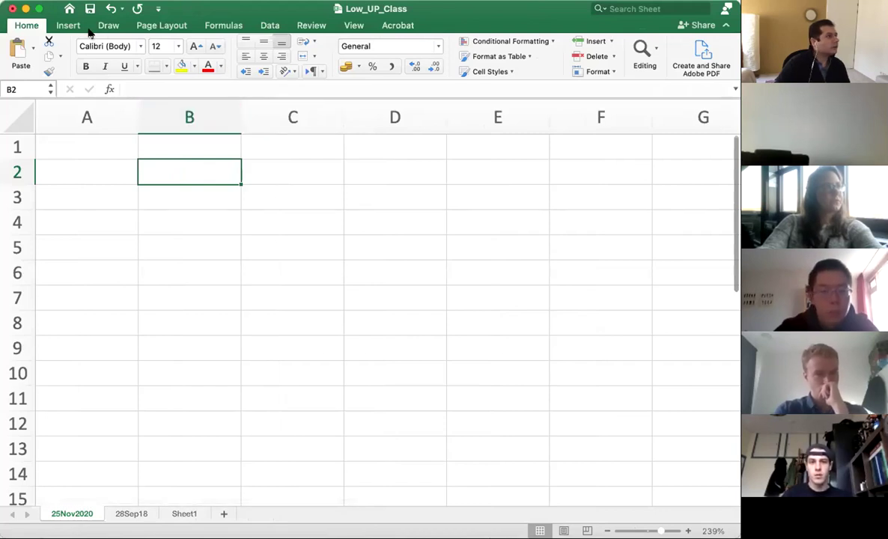
click(192, 69)
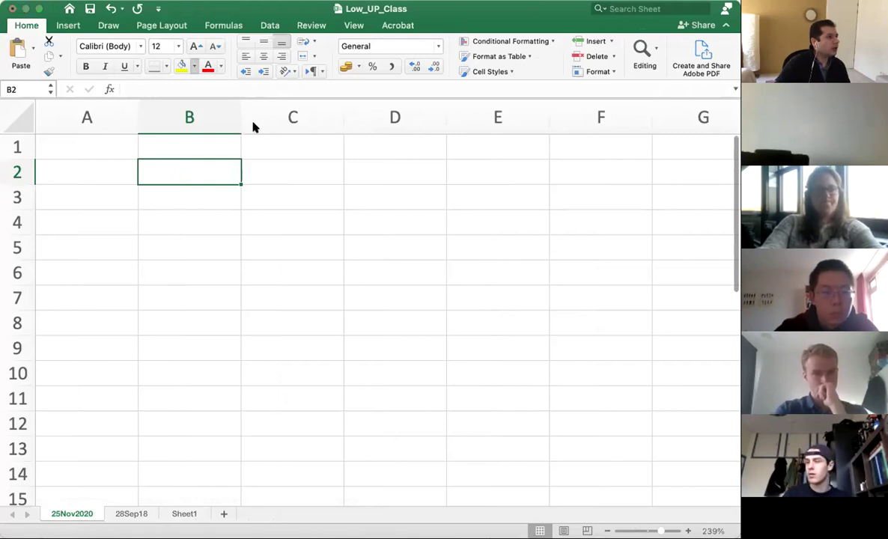
click(233, 108)
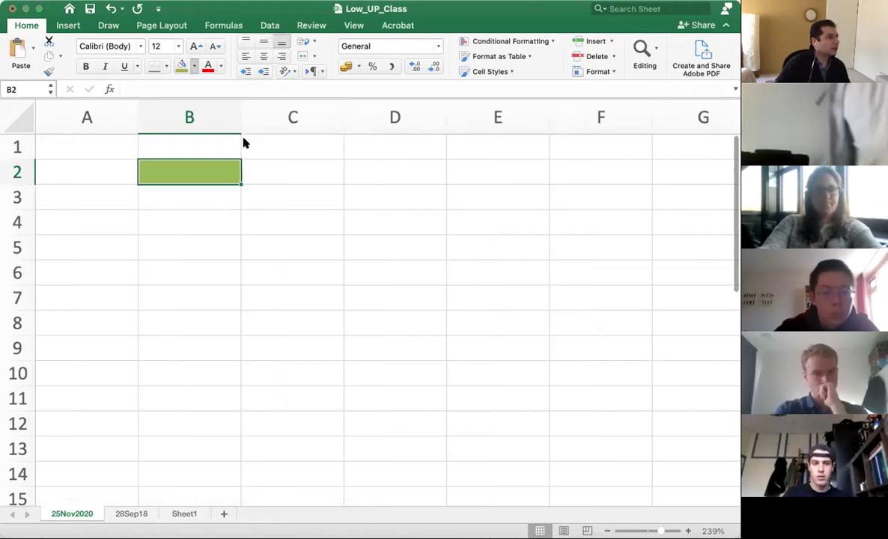
key(super+z)
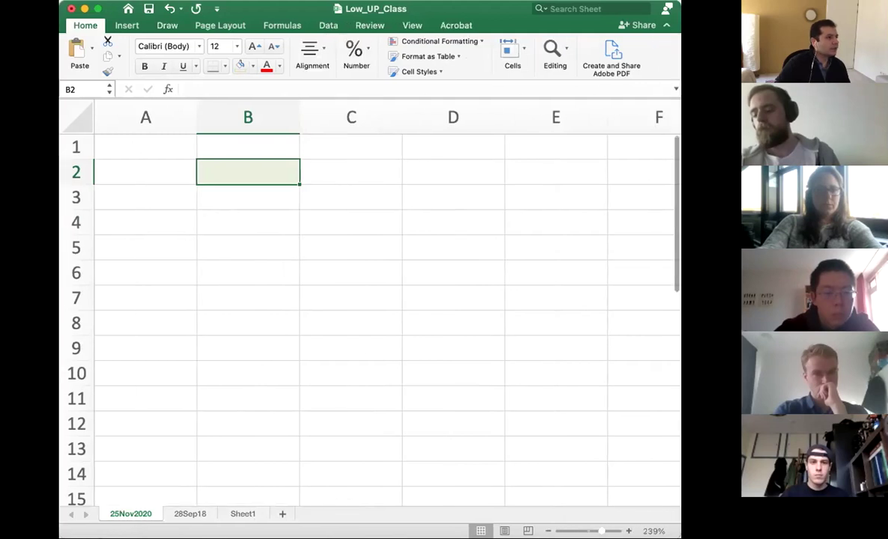
- Fill cell C2 with light blue, B3 with tan and C3 with light orange
click(327, 170)
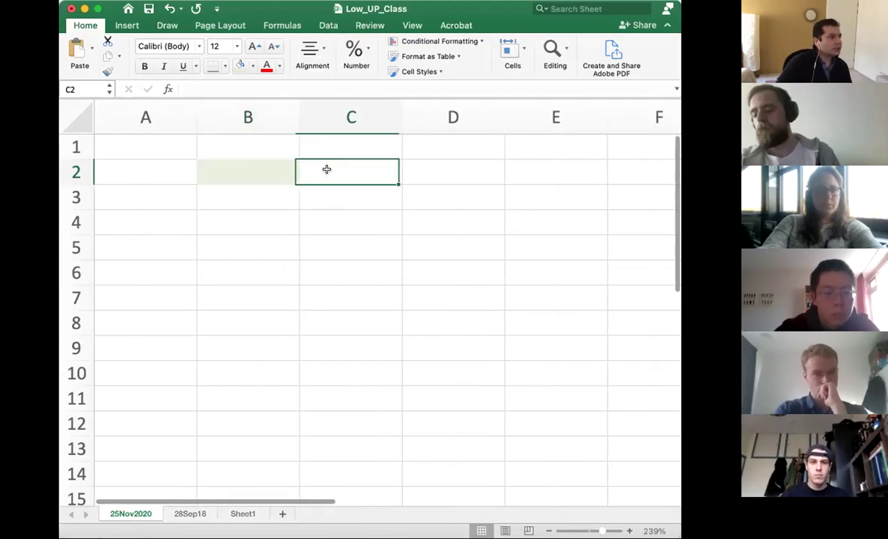
click(236, 65)
click(252, 193)
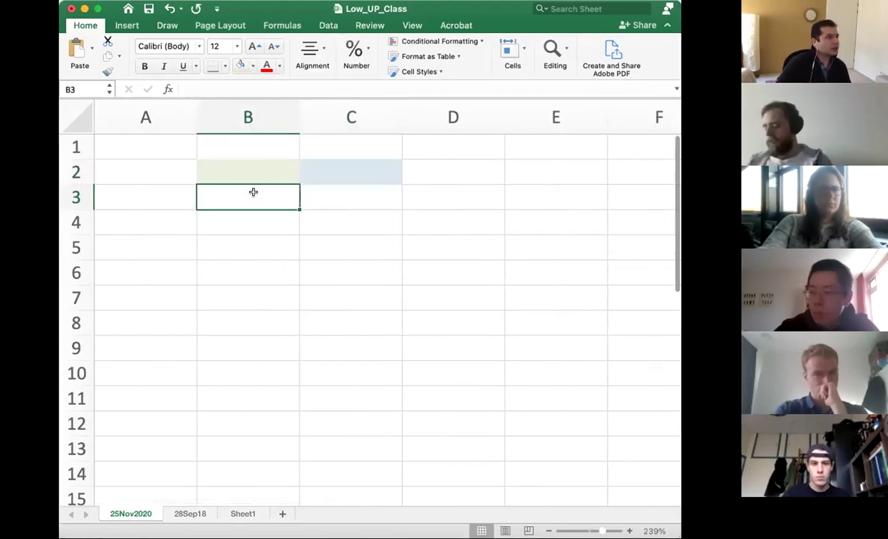
click(239, 66)
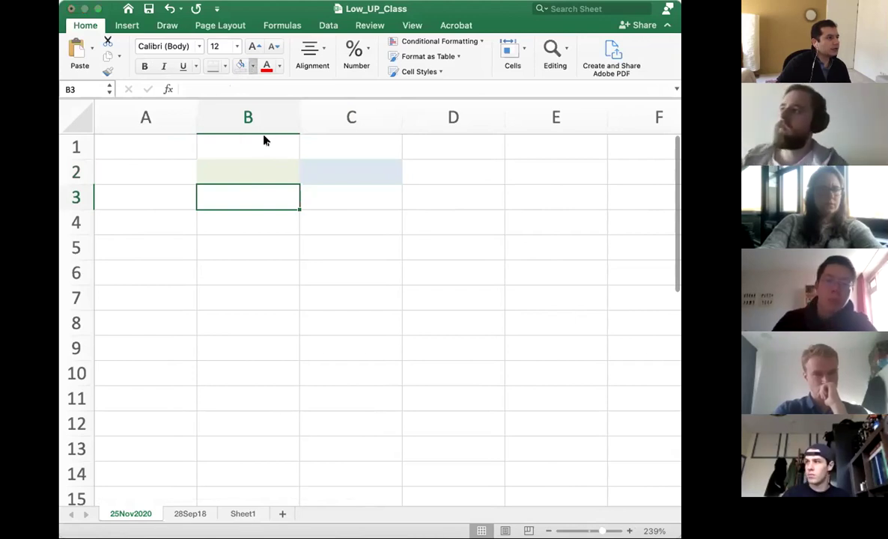
click(333, 198)
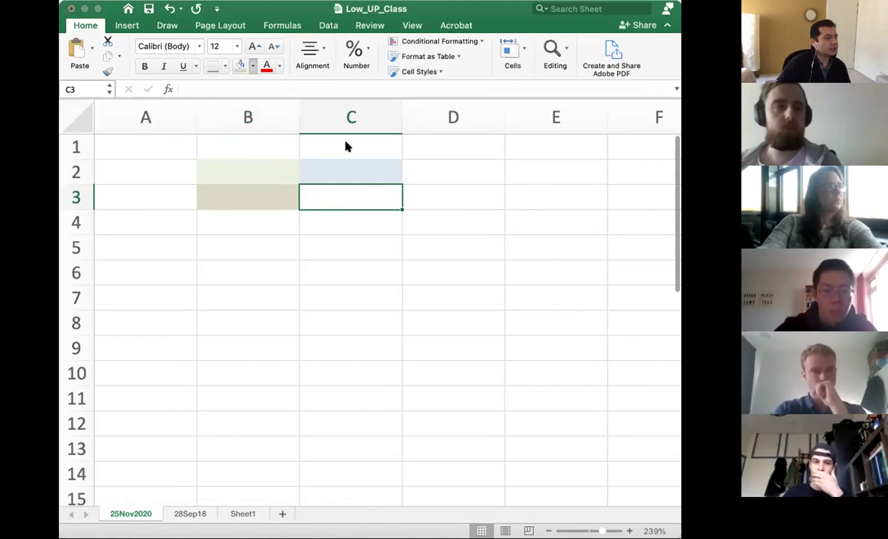
click(239, 66)
click(277, 229)
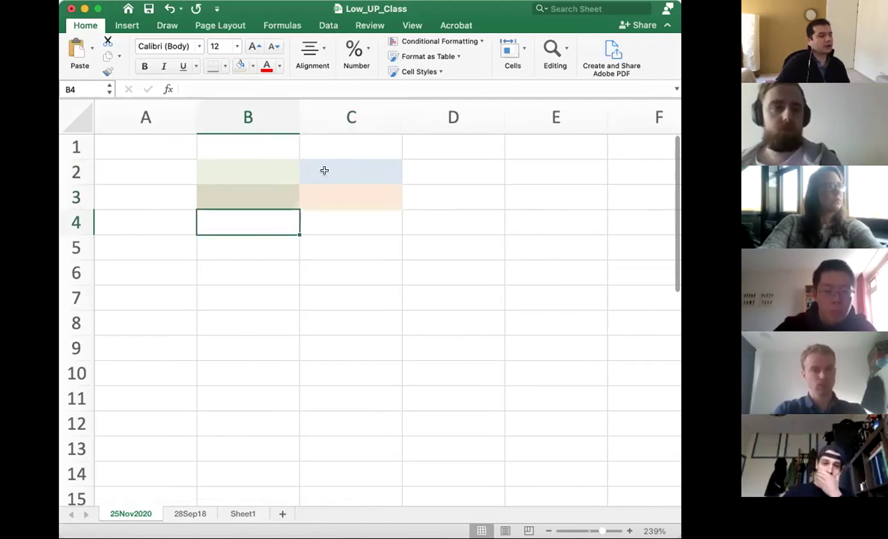
- Merge and center cells B1:C1 and enter the heading K in the merged cell
drag(265, 150, 333, 147)
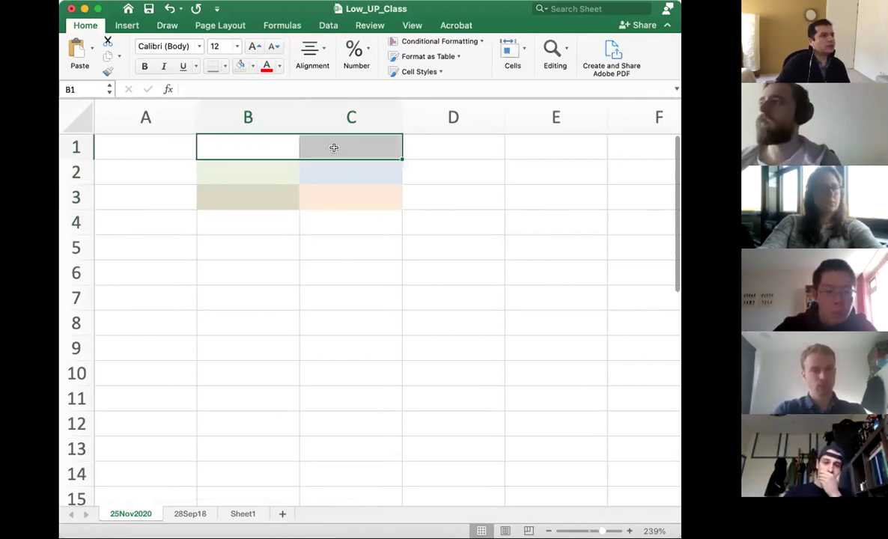
right_click(334, 149)
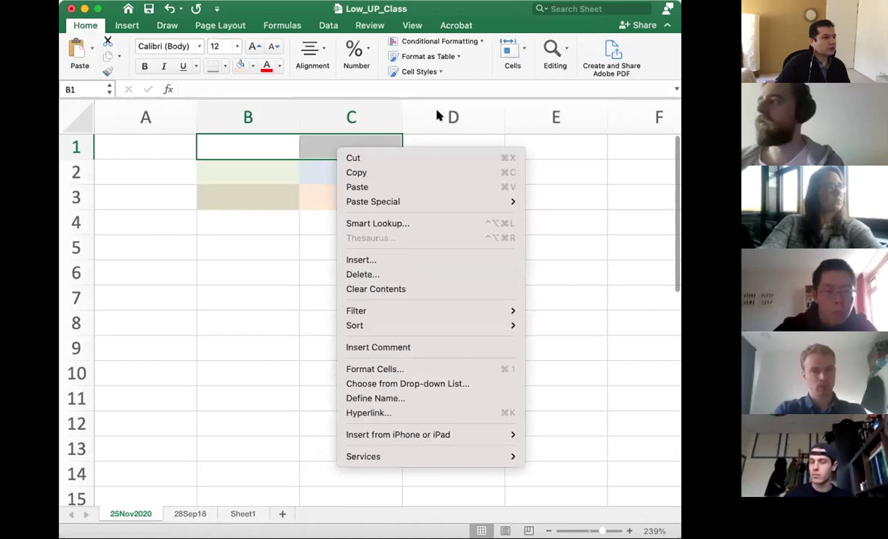
click(474, 41)
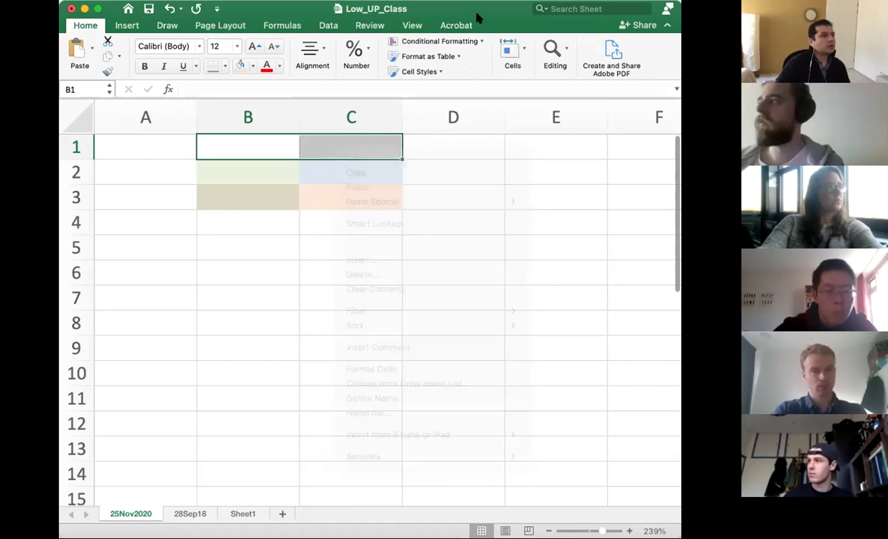
click(523, 53)
click(524, 53)
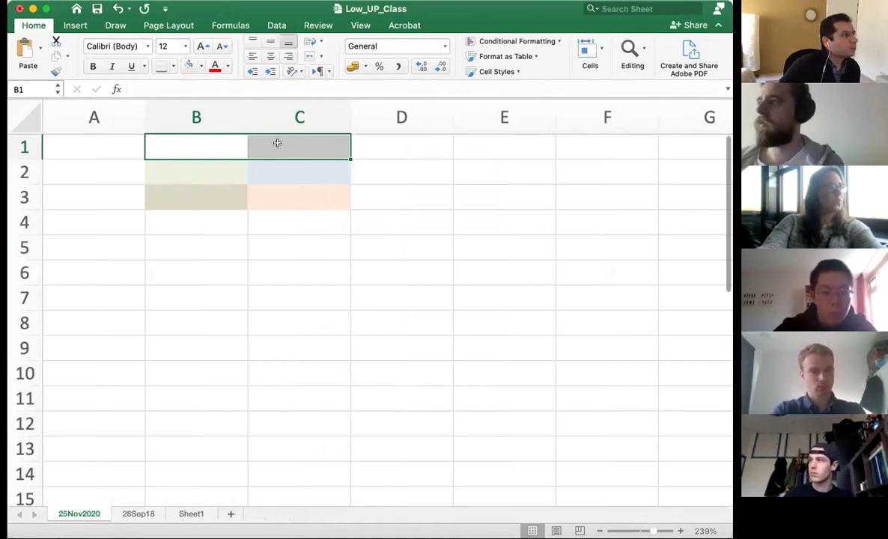
right_click(278, 143)
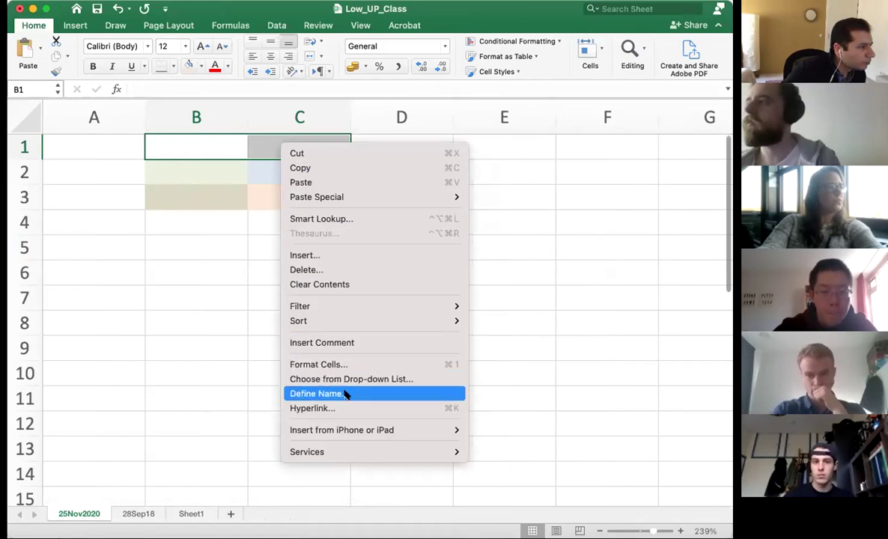
key(Escape)
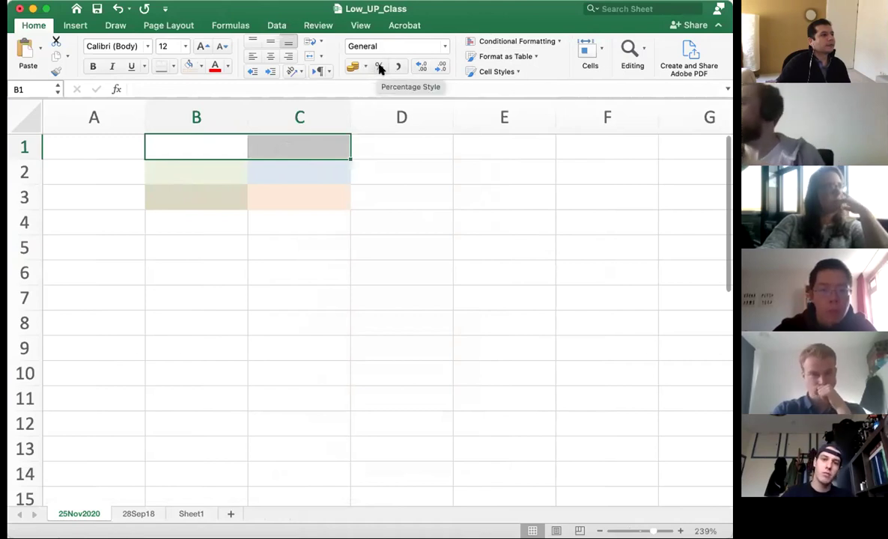
click(309, 60)
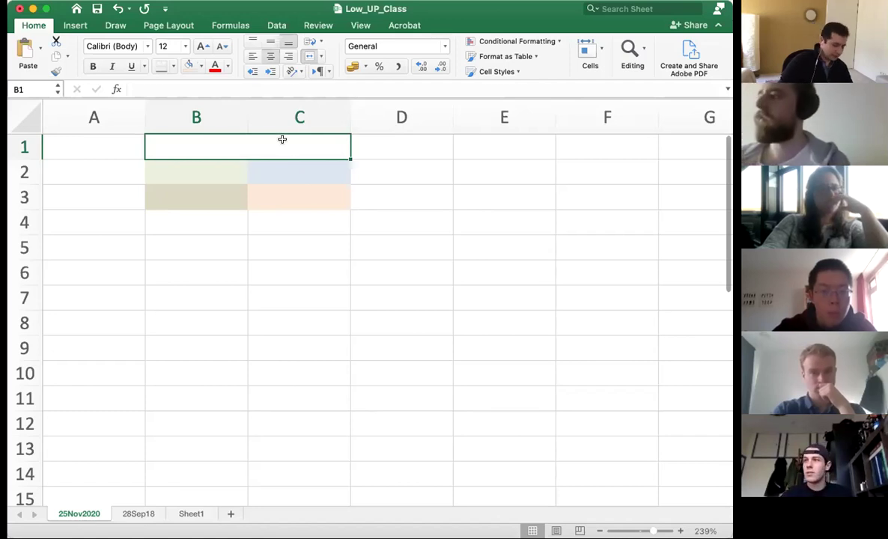
key(Return)
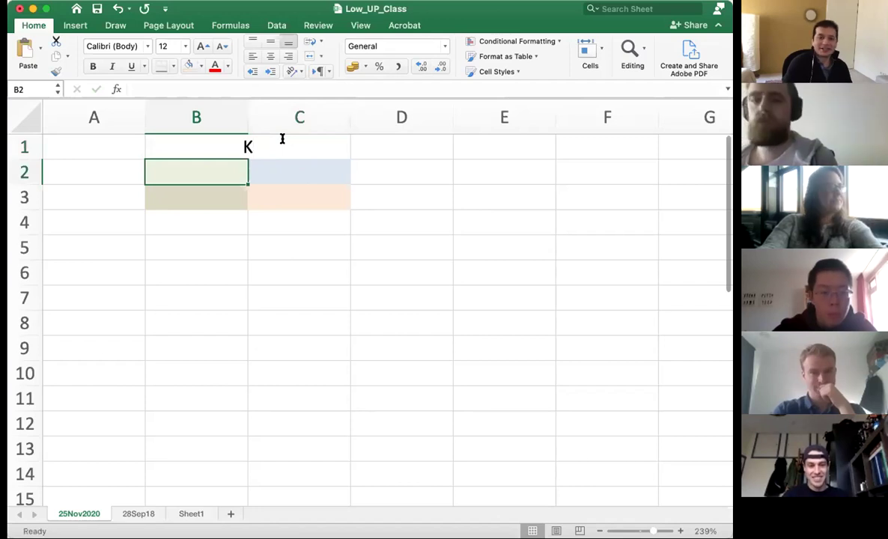
- Enter the label DX in cell A4, in the row below the coloured grid
key(Up)
key(Right)
key(Down)
key(Left)
key(Left)
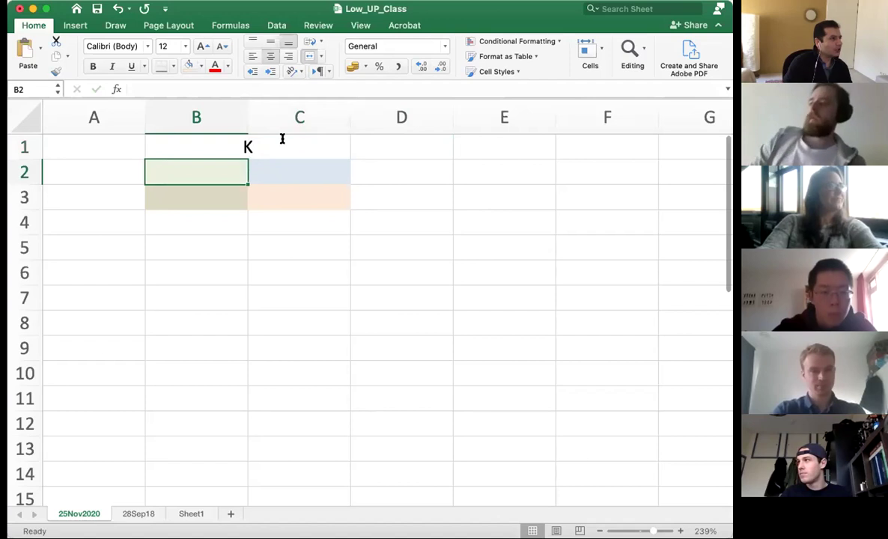
key(Right)
key(Down)
key(Left)
key(Down)
key(Left)
text(DX)
key(Tab)
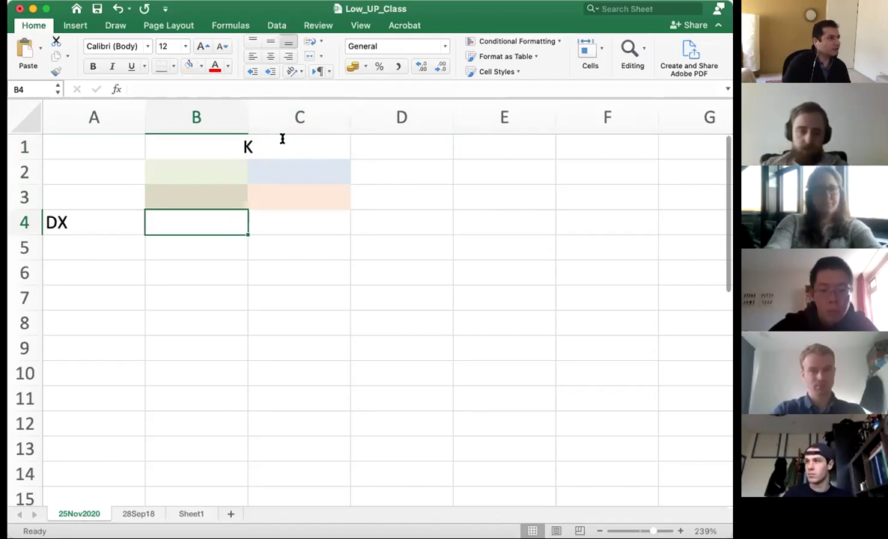
- Enter a DX value of 1 in both B4 and C4
text(1)
key(Tab)
text(1)
key(Tab)
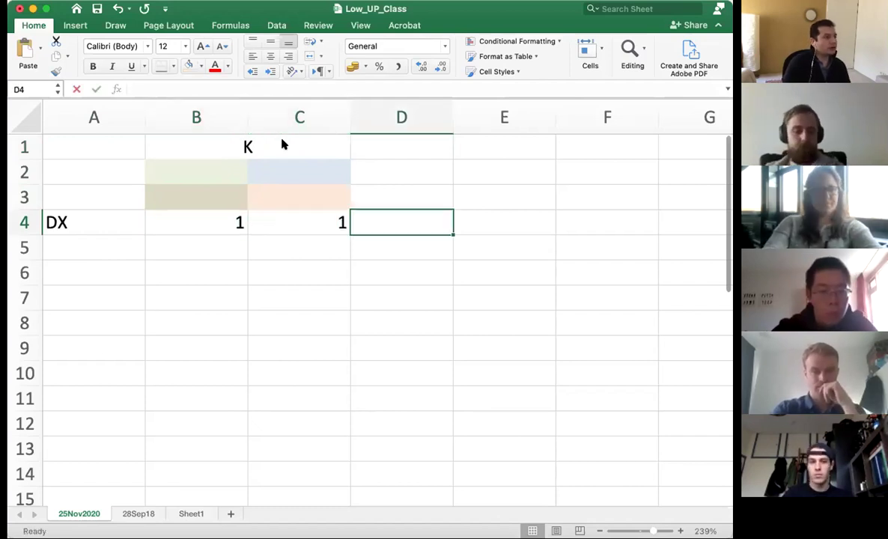
- Enter the heading DY in cell D1
key(Up)
key(Up)
key(Up)
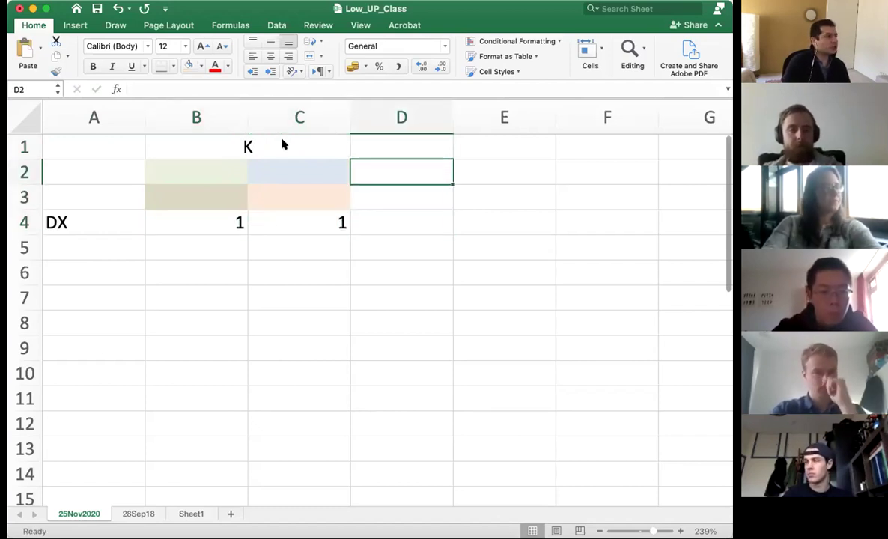
text(DY)
key(Return)
- Enter a DY value of 1 in both D2 and D3
key(Up)
key(Down)
text(1)
key(Return)
text(1)
key(Return)
- Center the DY heading in D1 and the DX label in A4 horizontally
key(Down)
key(Up)
key(Up)
key(Up)
key(Up)
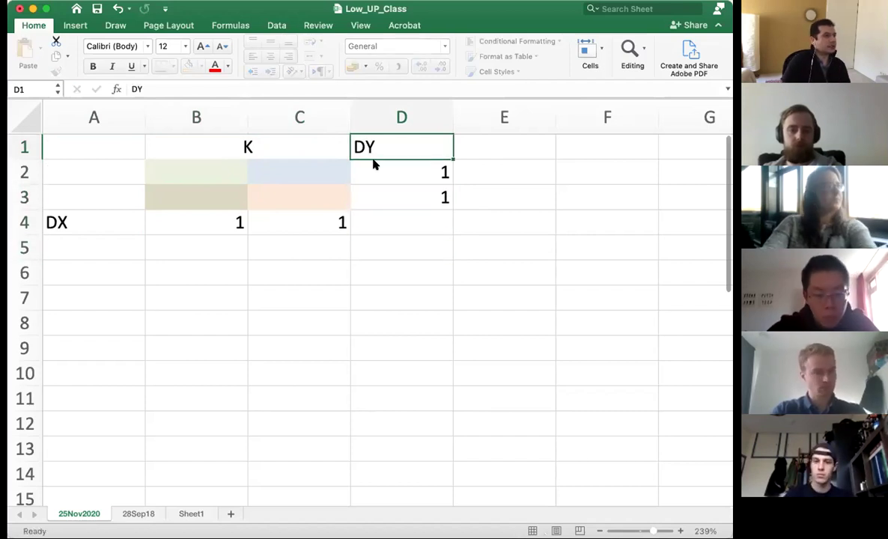
click(270, 56)
click(110, 218)
click(268, 58)
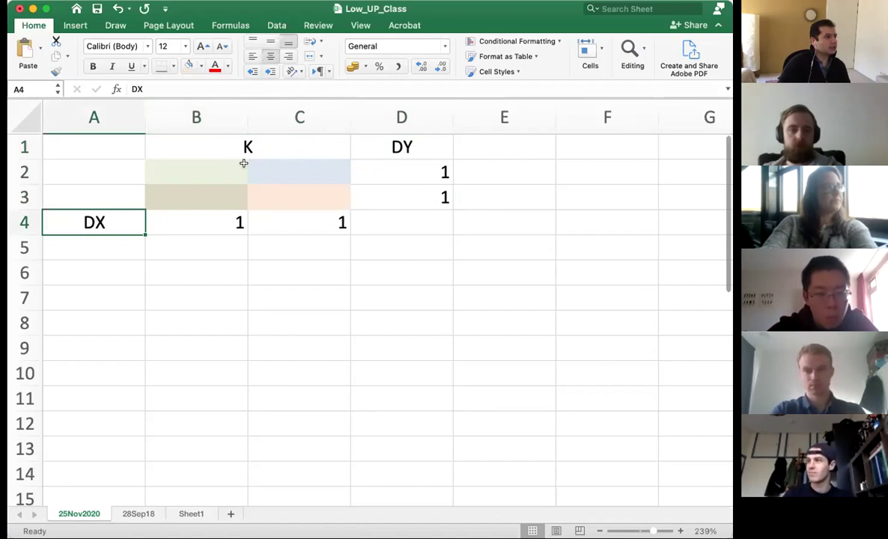
click(186, 255)
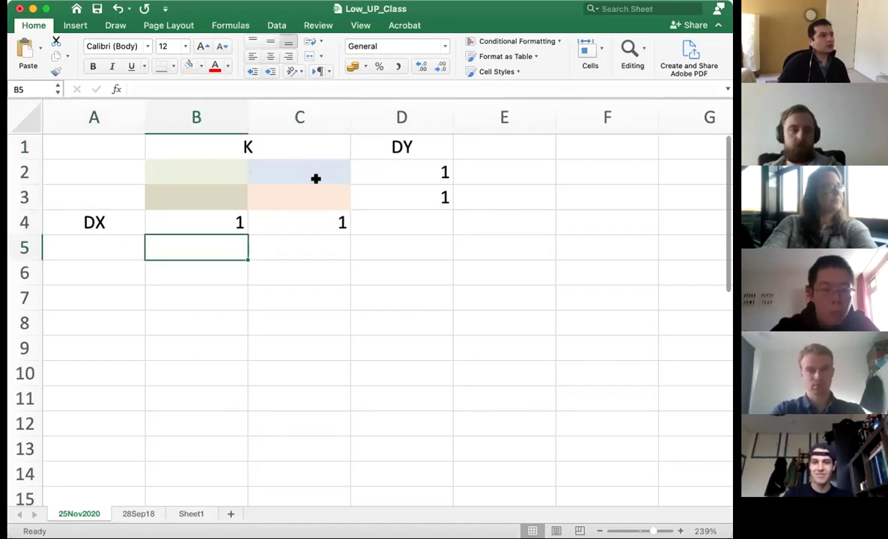
- Fill in the K grid with 1 in B2, 2 in C2, 3 in B3 and 6 in C3
click(204, 170)
text(1)
key(Tab)
text(2)
key(Return)
text(3)
key(Tab)
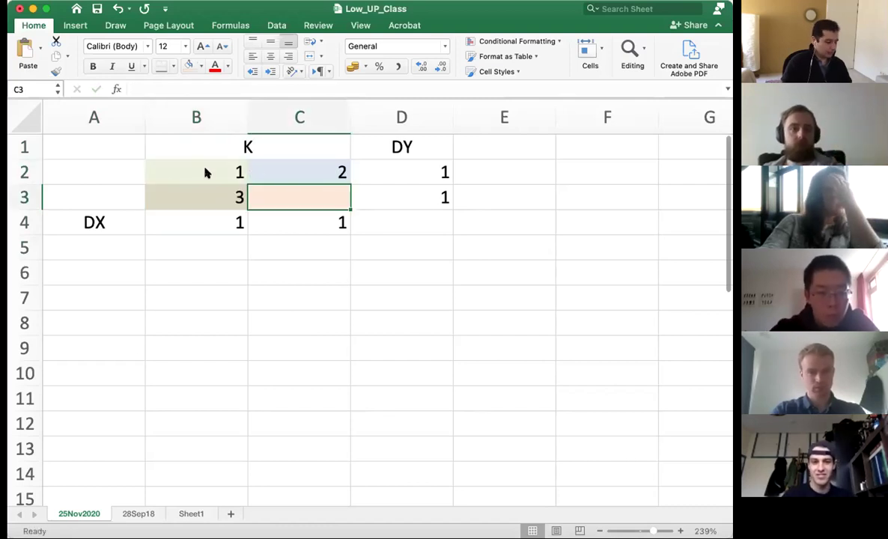
text(6)
key(Down)
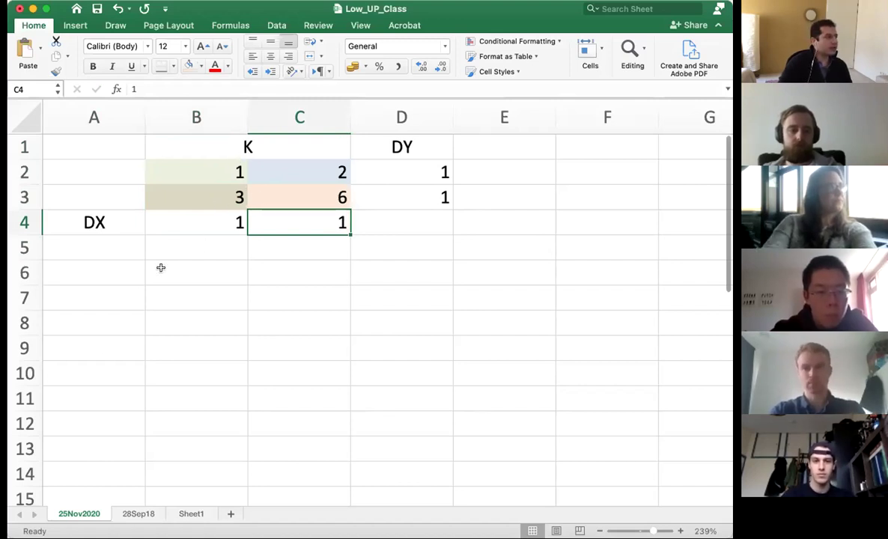
- Enter the section title "Flow in X-Dir" in cell A7
click(110, 288)
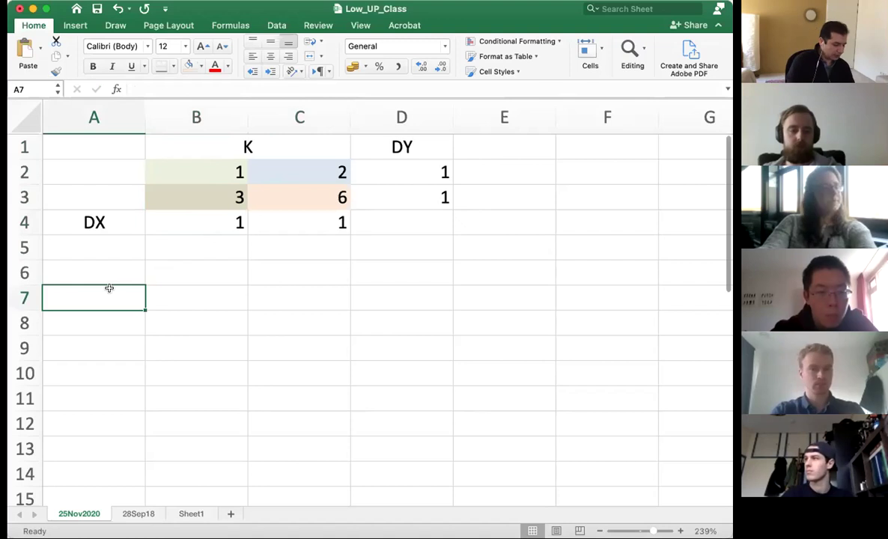
text(Flow in X-Dir)
key(Return)
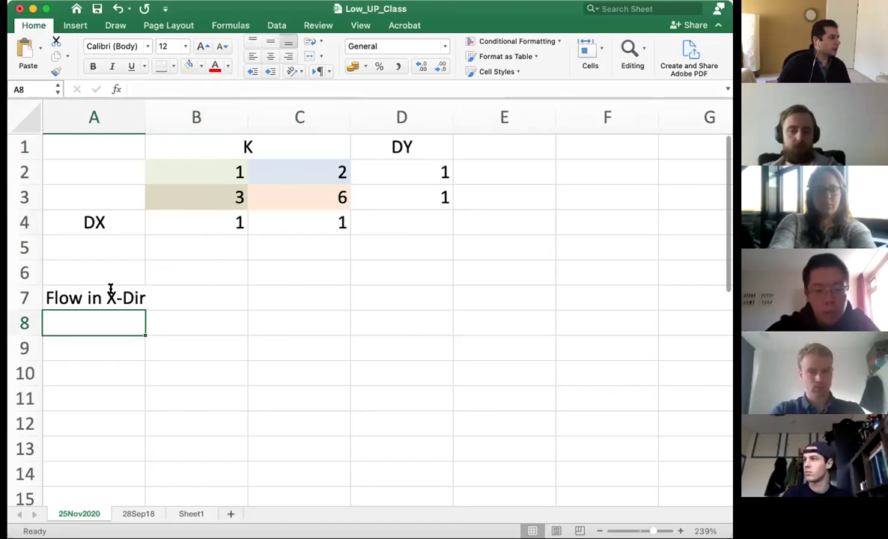
- Enter the label "(K_XX)-UP" in cell A8, below the section title
text(K_XX)
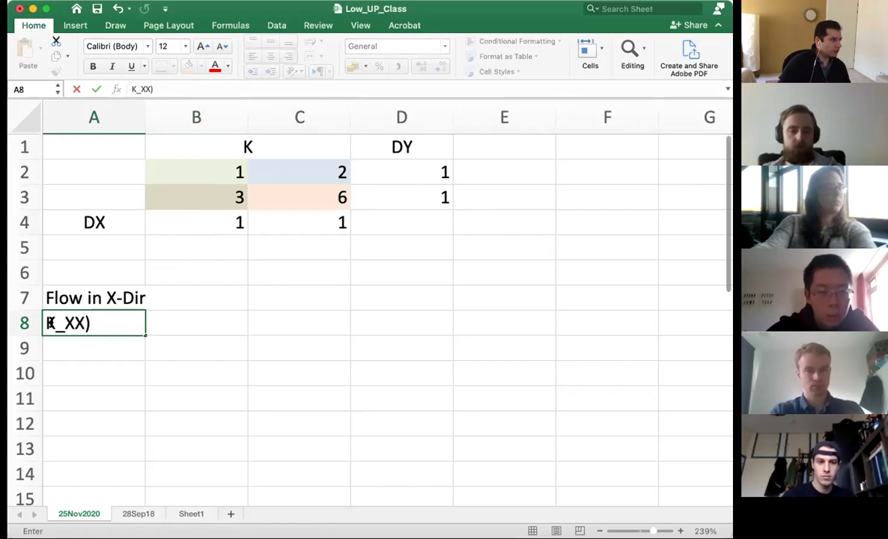
text(()
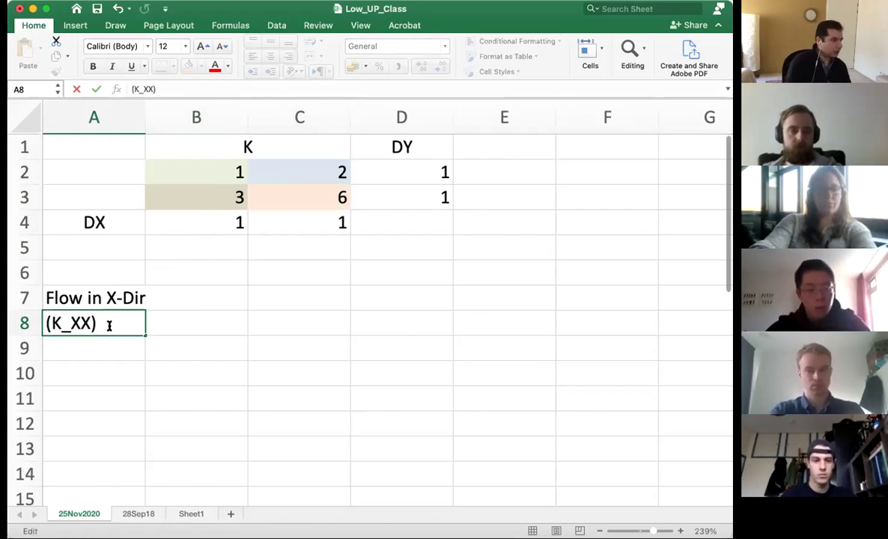
text(-UP)
key(Return)
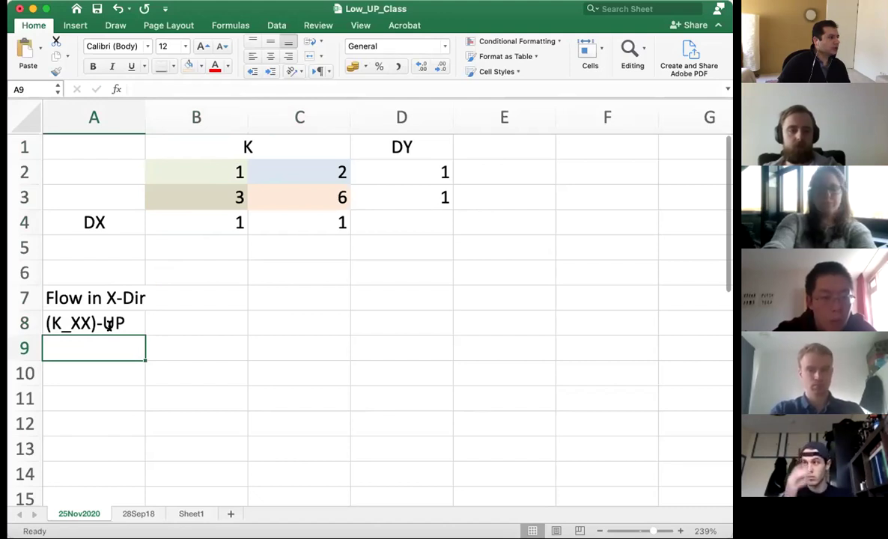
click(196, 315)
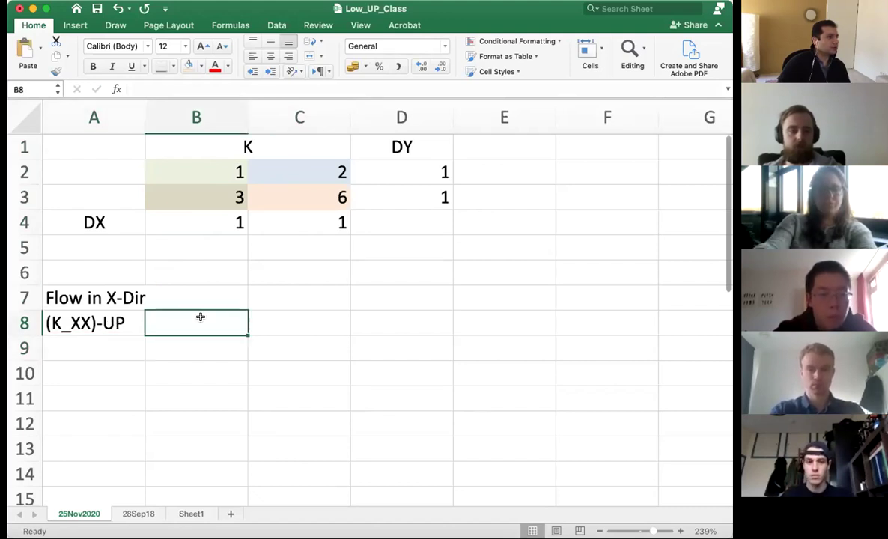
click(260, 298)
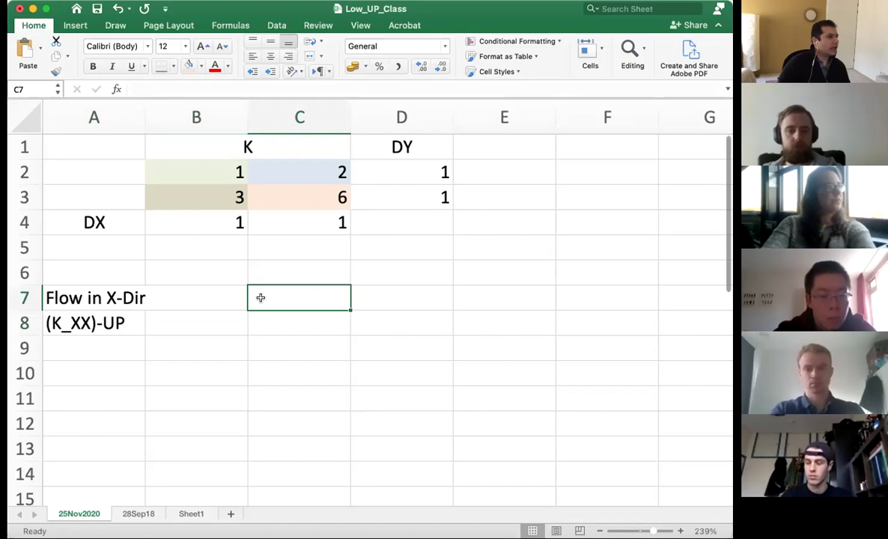
drag(220, 164, 220, 196)
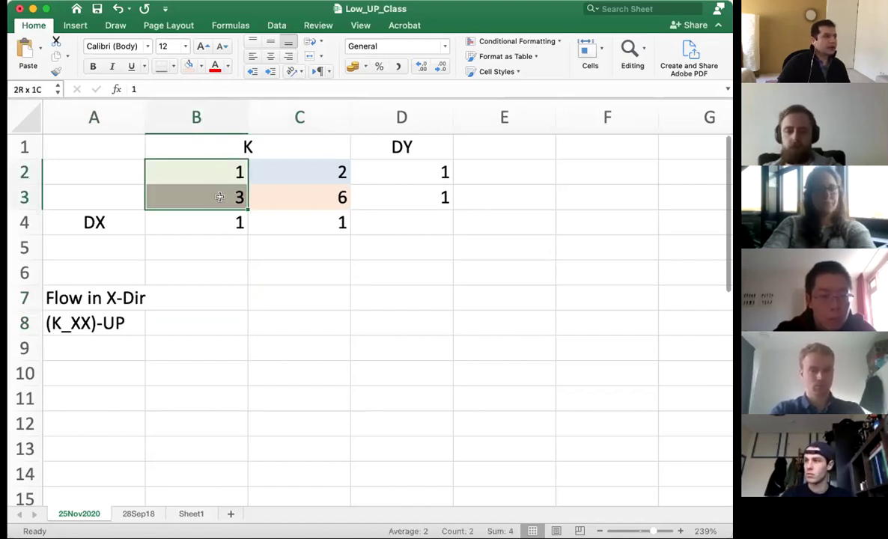
- Try to enter a flow arrow in cell A2, as --> and as -=>
click(98, 174)
text(--)
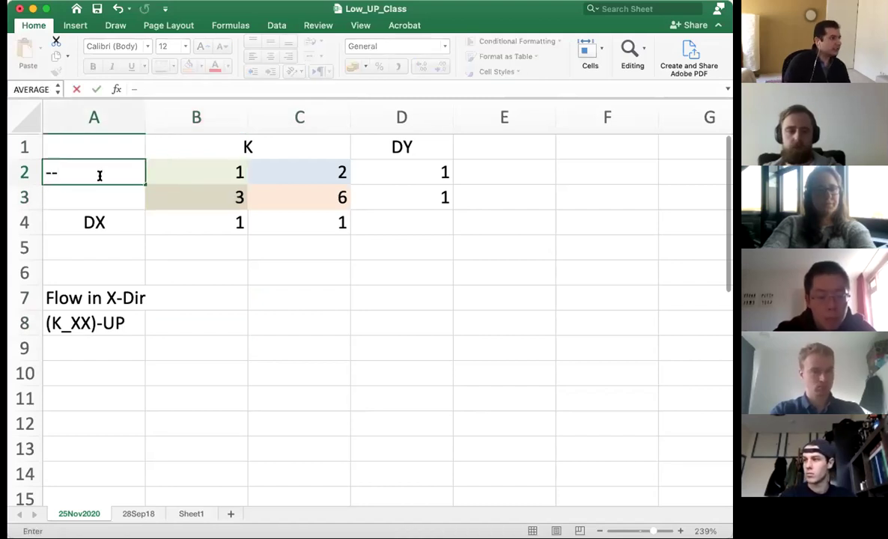
text(>)
key(Return)
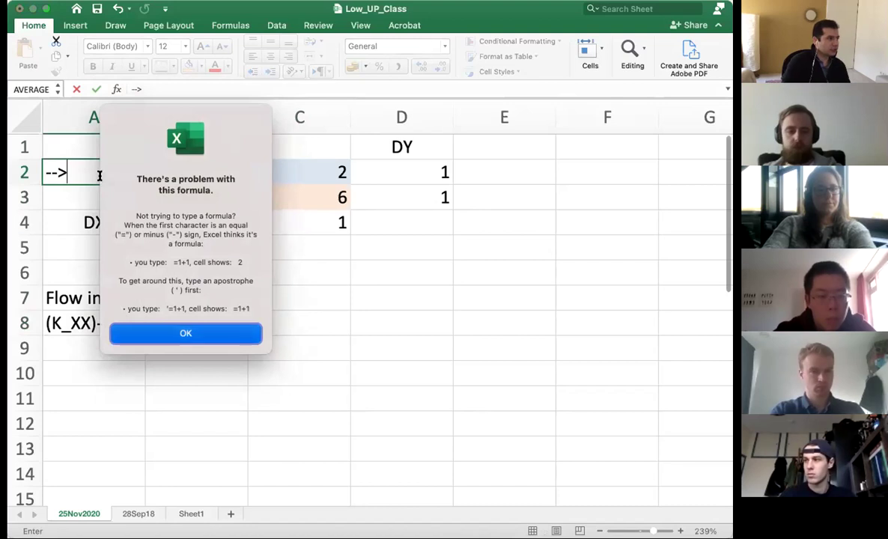
key(Return)
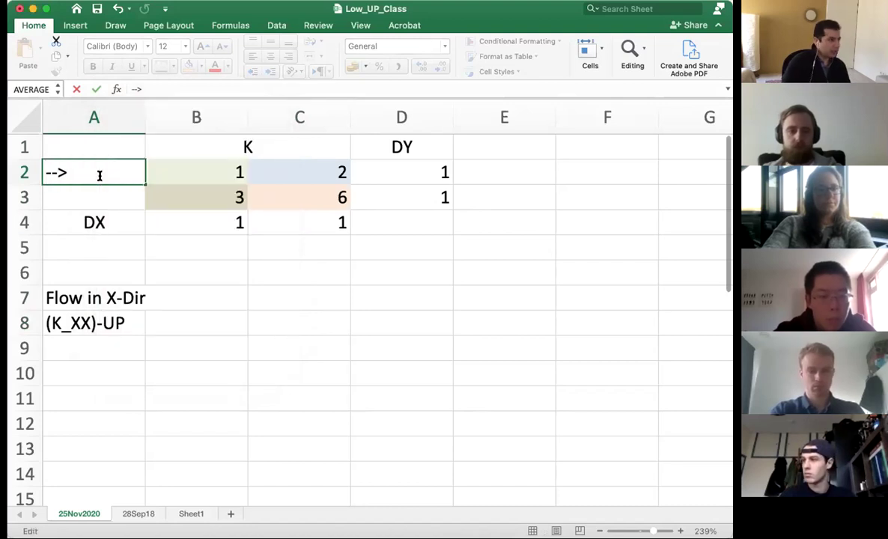
key(BackSpace)
text(=)
key(Return)
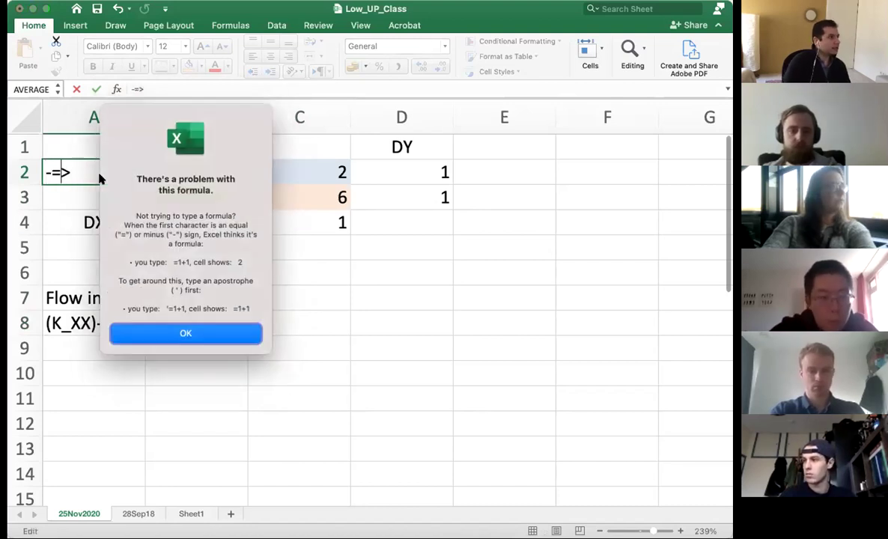
key(Return)
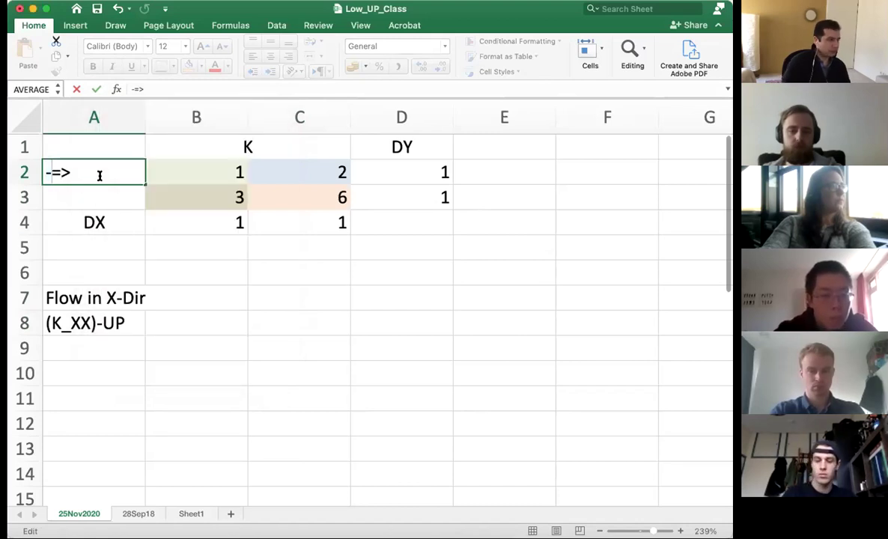
- Retype the arrow in cell A2 as -->, and discard the entry to leave the cell empty
key(BackSpace)
key(BackSpace)
key(BackSpace)
text(-->)
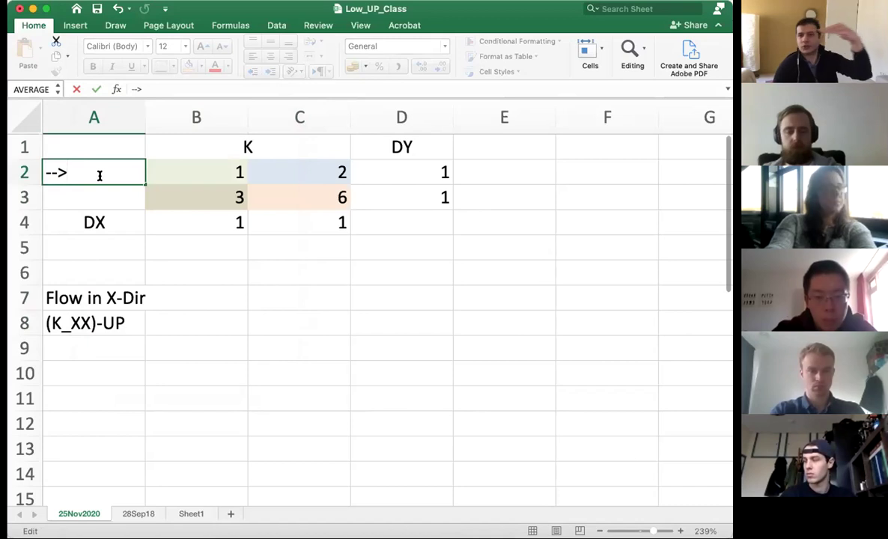
key(BackSpace)
key(BackSpace)
key(BackSpace)
key(Escape)
key(Return)
- Enter the label "ARTH(B2&B3)" in cell C7
click(224, 296)
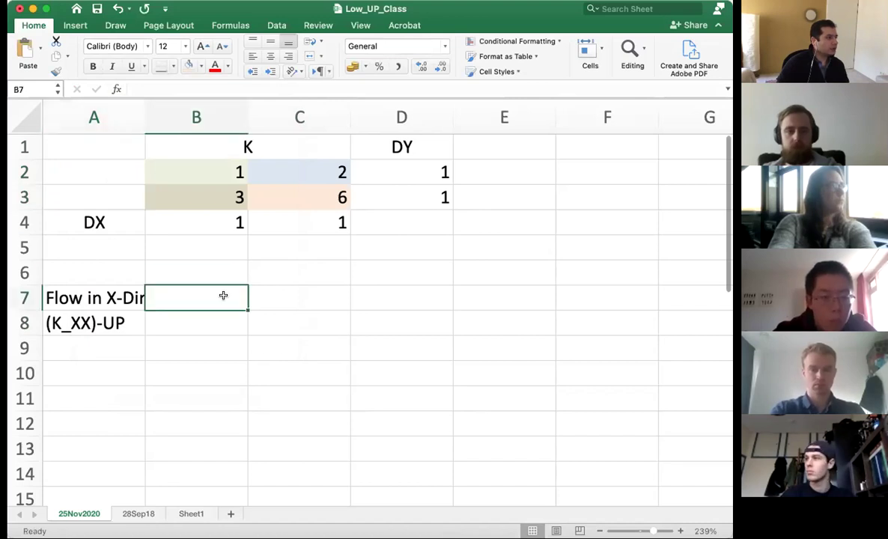
click(266, 293)
text(A)
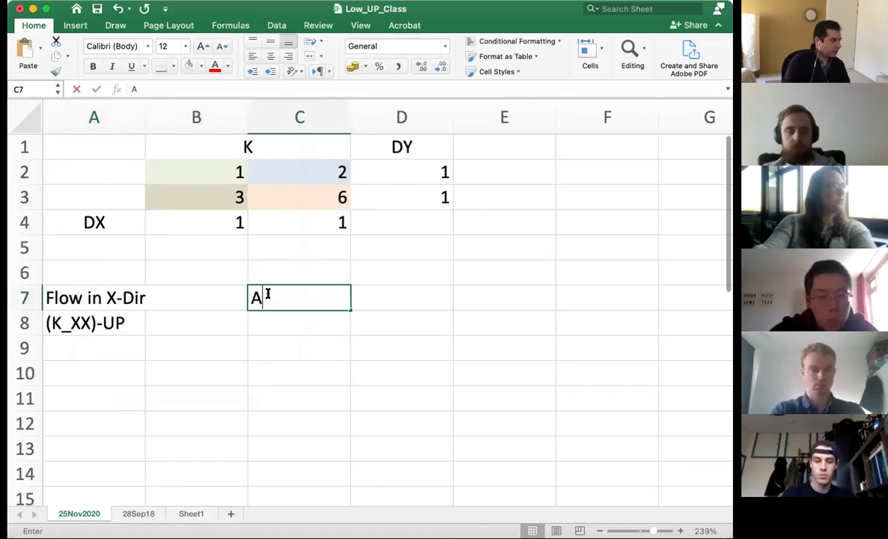
text(RTH()
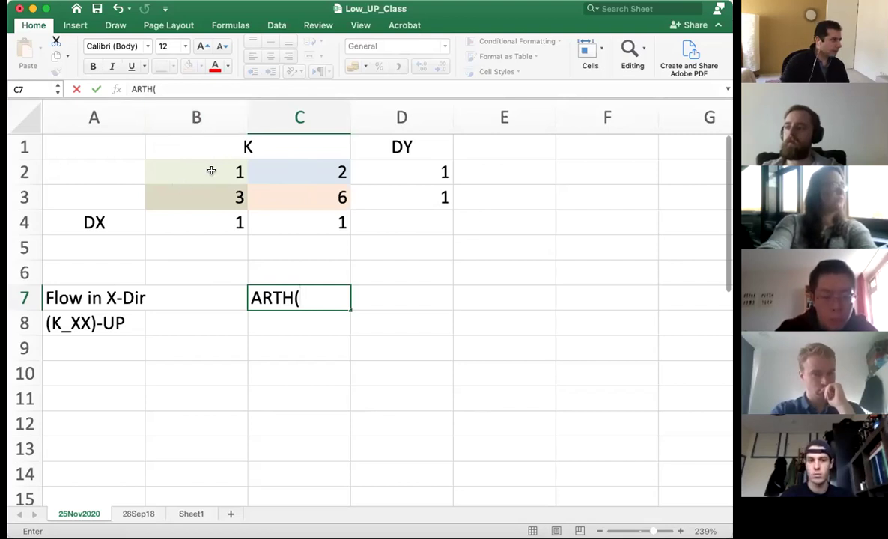
text(B2)
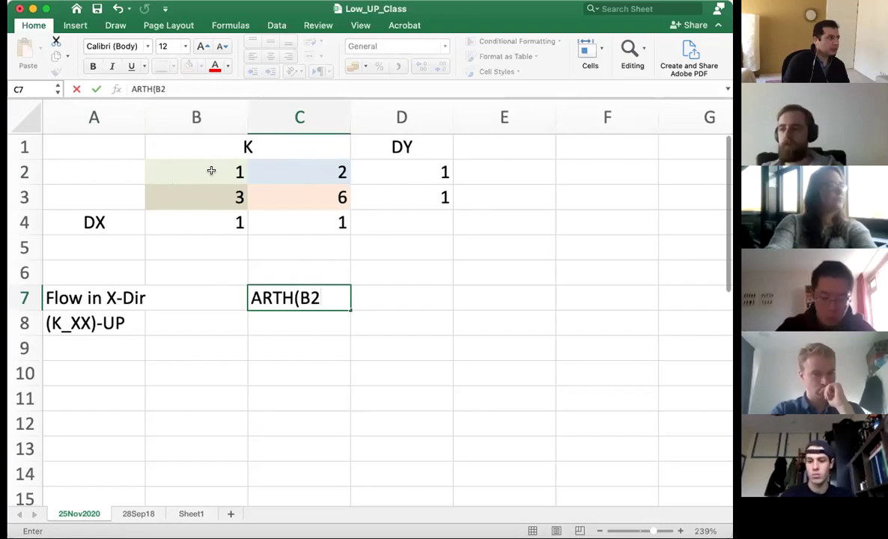
text(&)
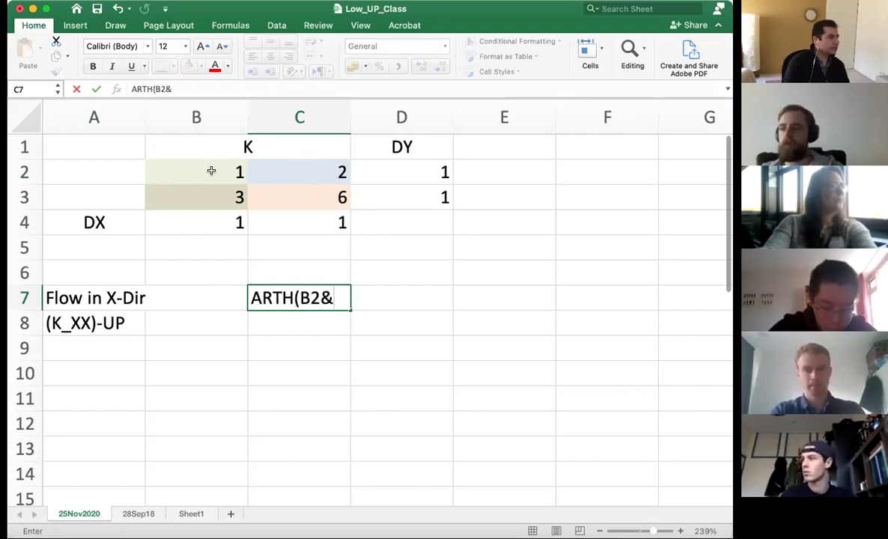
text(B3))
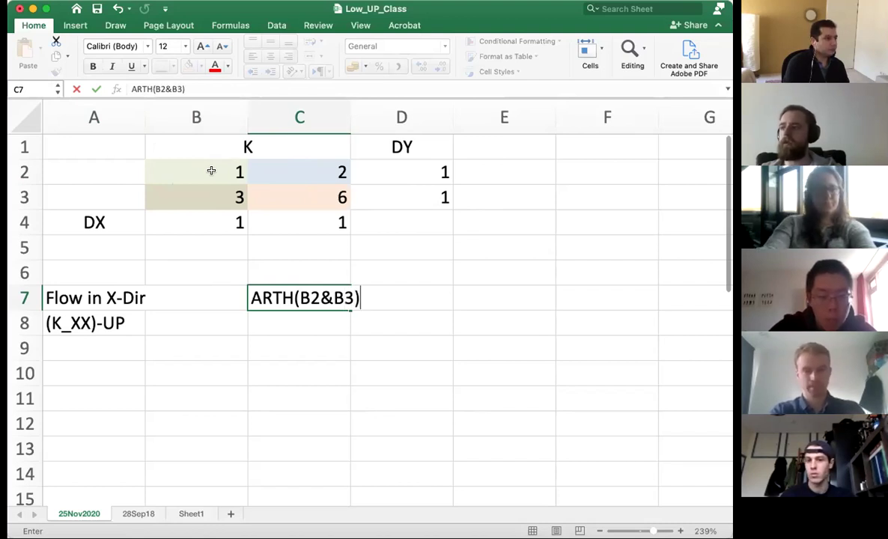
key(Return)
- Set the font size of the label in C7 to 11
click(267, 299)
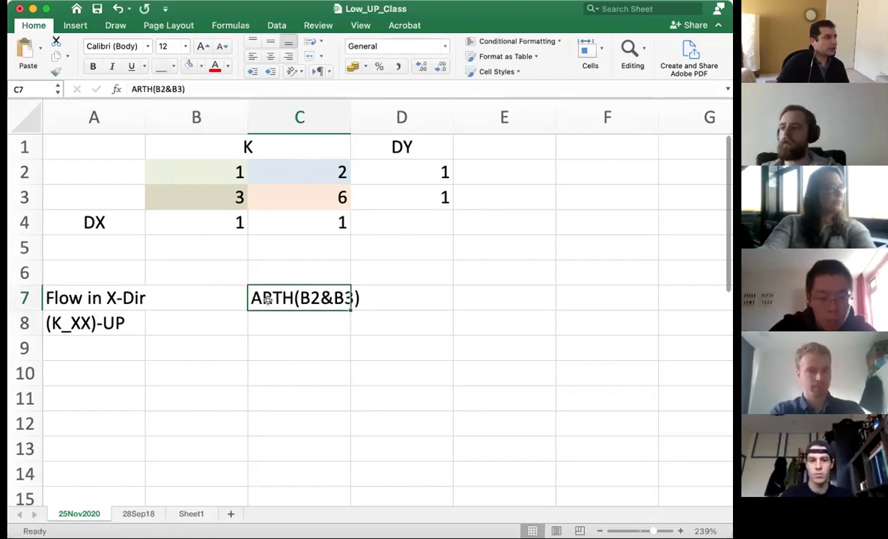
click(165, 46)
text(11)
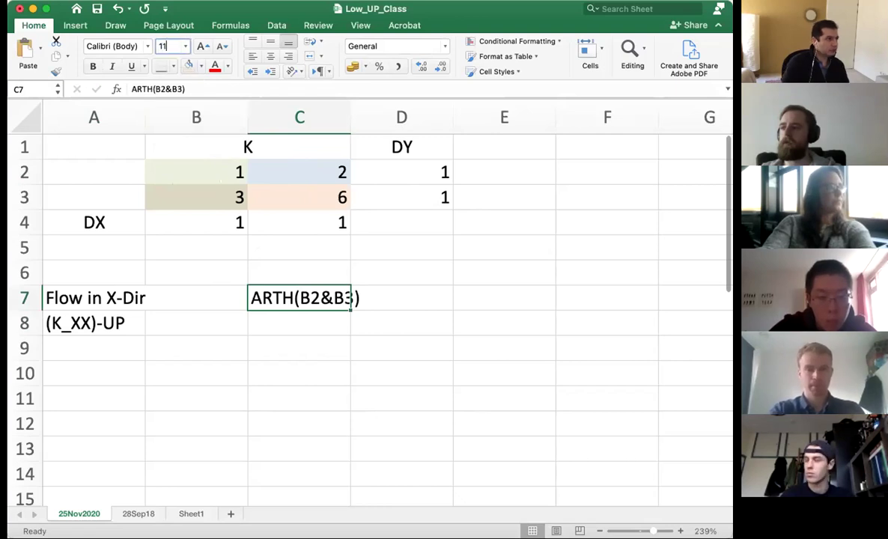
key(Return)
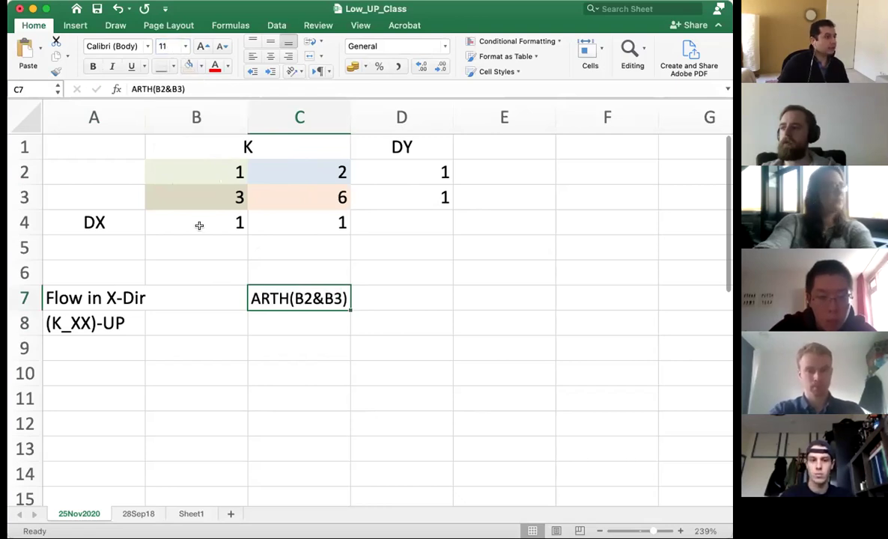
- Enter the label "ARTH(C2&C3)" in cell D7 and set its font size to 11
drag(222, 174, 221, 196)
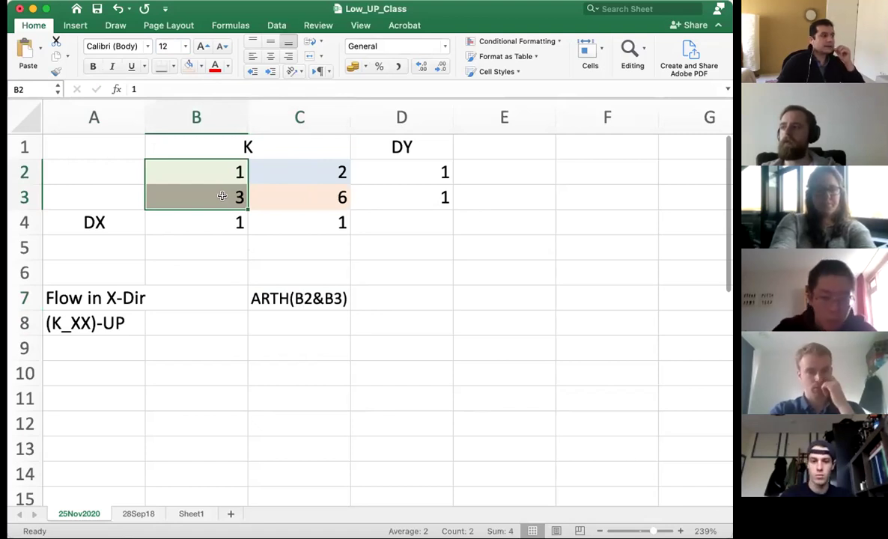
click(306, 325)
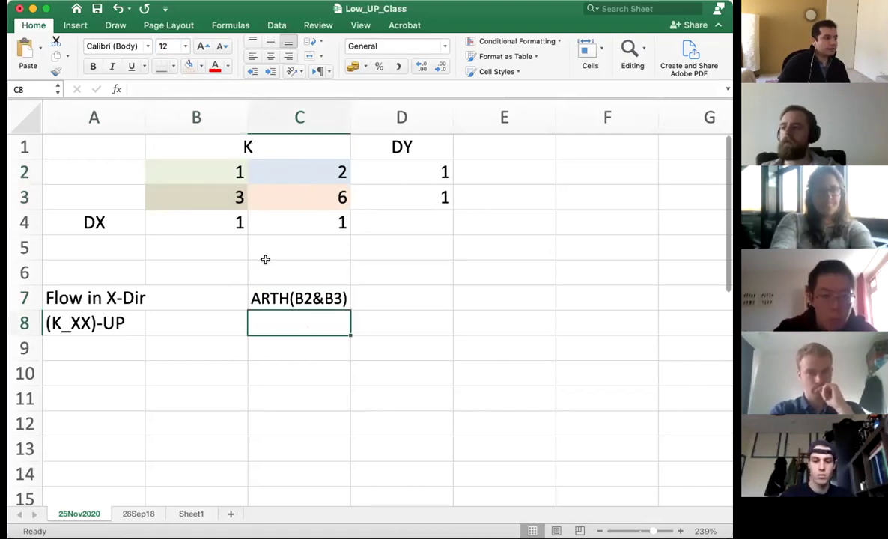
click(365, 296)
text(ART)
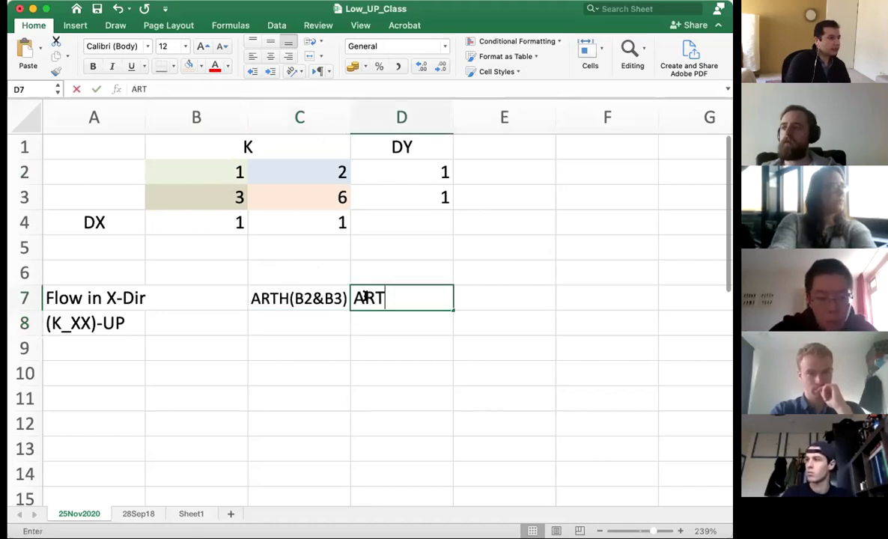
text(H()
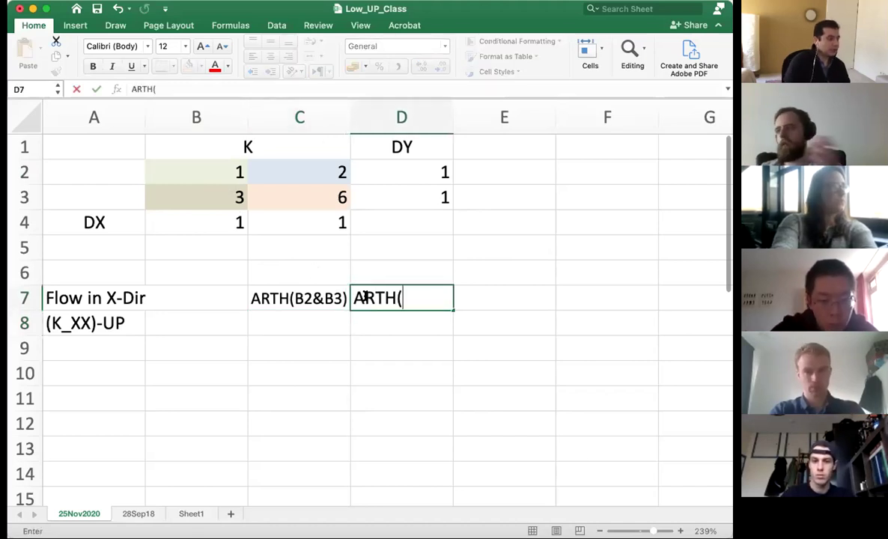
text(C2&C3))
key(Return)
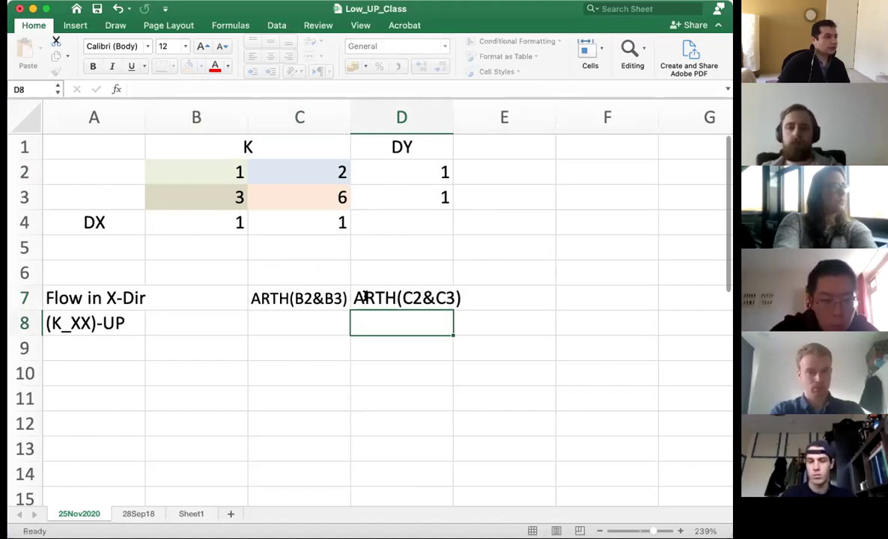
key(Up)
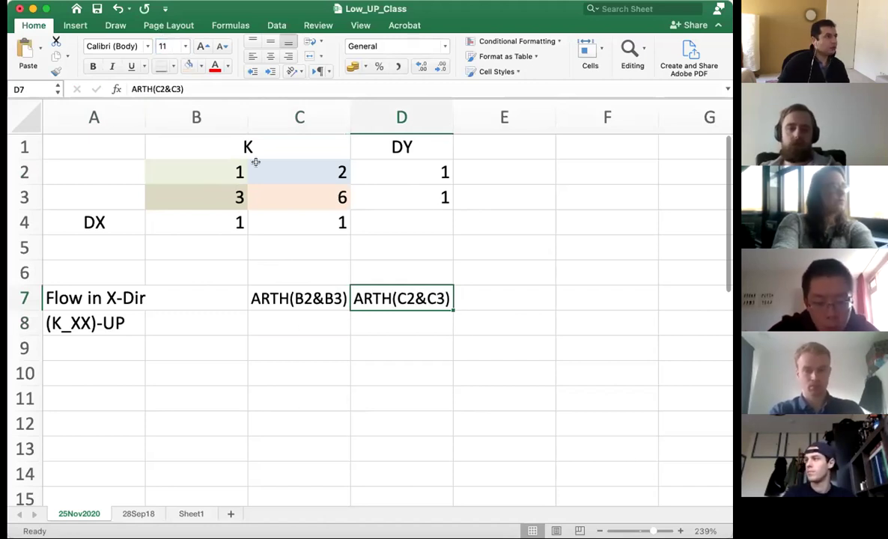
- Colour the text of the D7 label blue and the text of the C7 label orange
click(188, 66)
click(300, 296)
key(super+z)
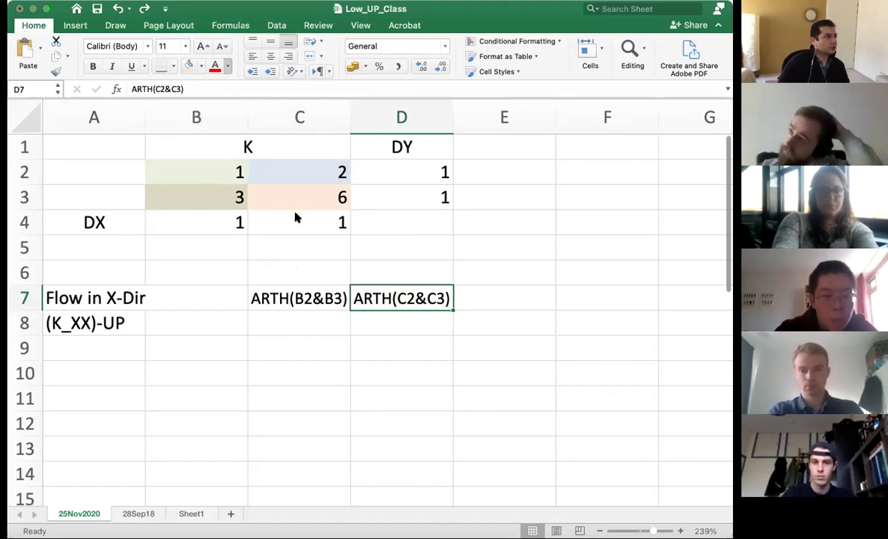
click(291, 285)
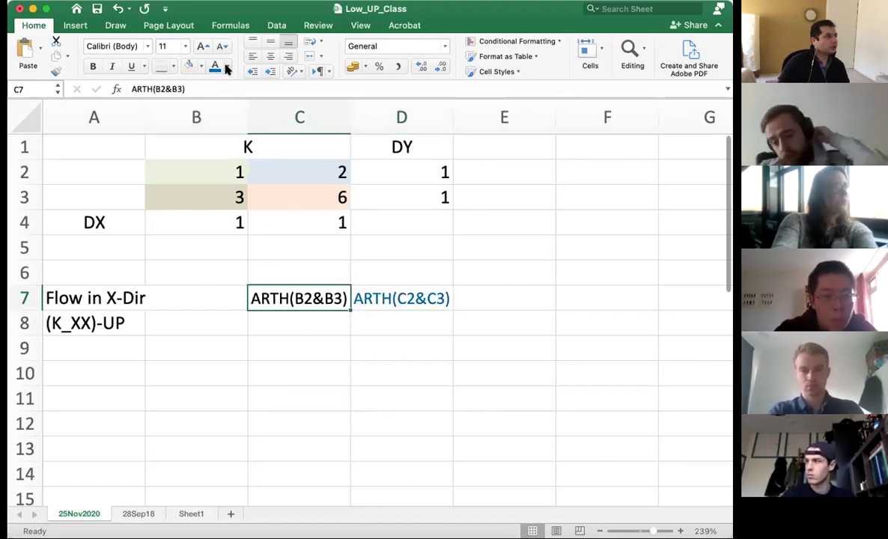
- Begin a formula in C8 with the DY-weighted sum of the first K column, =(B2*D2+B3*D3
click(298, 318)
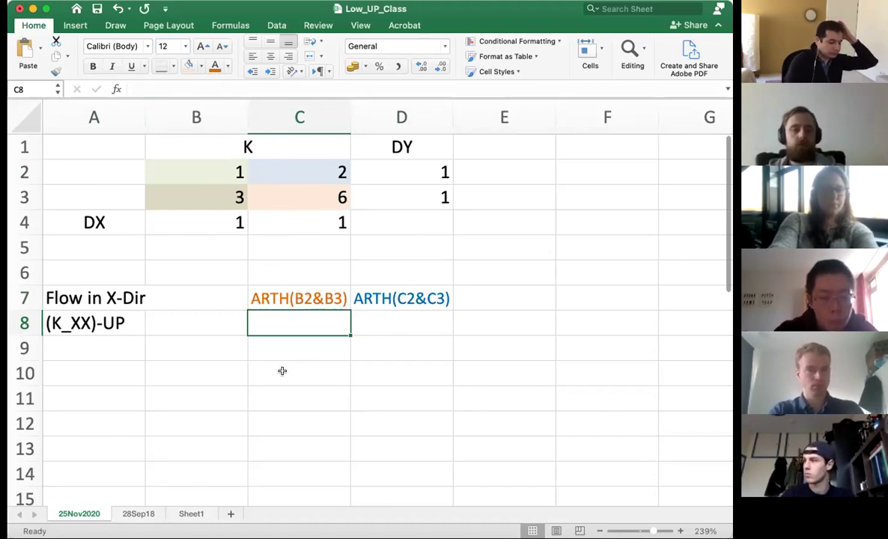
text(=()
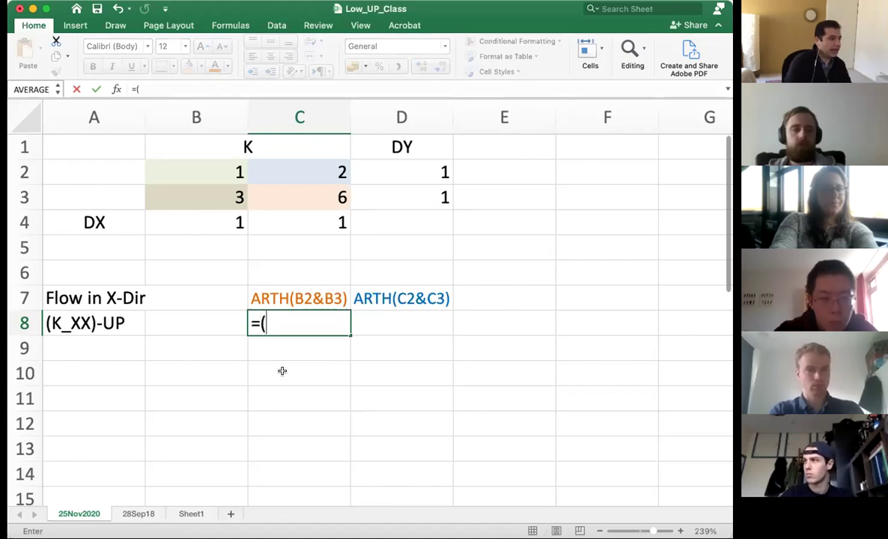
click(215, 171)
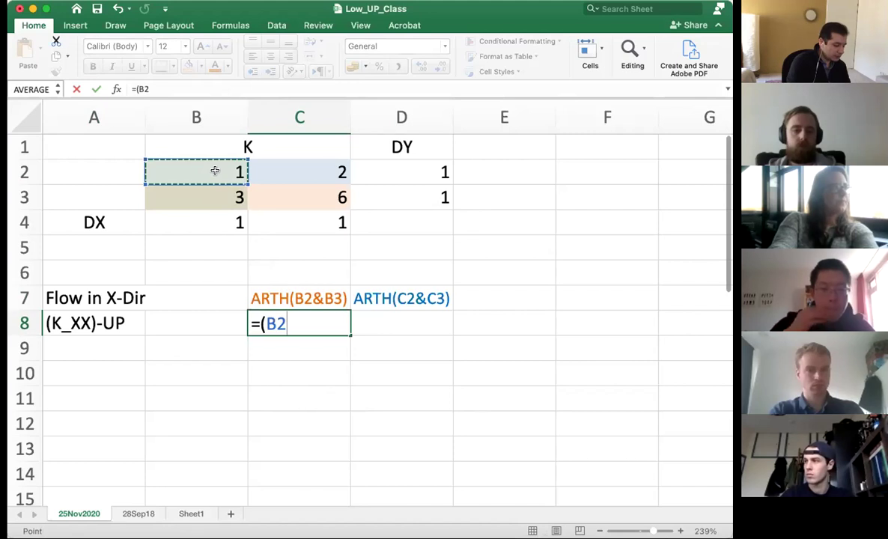
text(*)
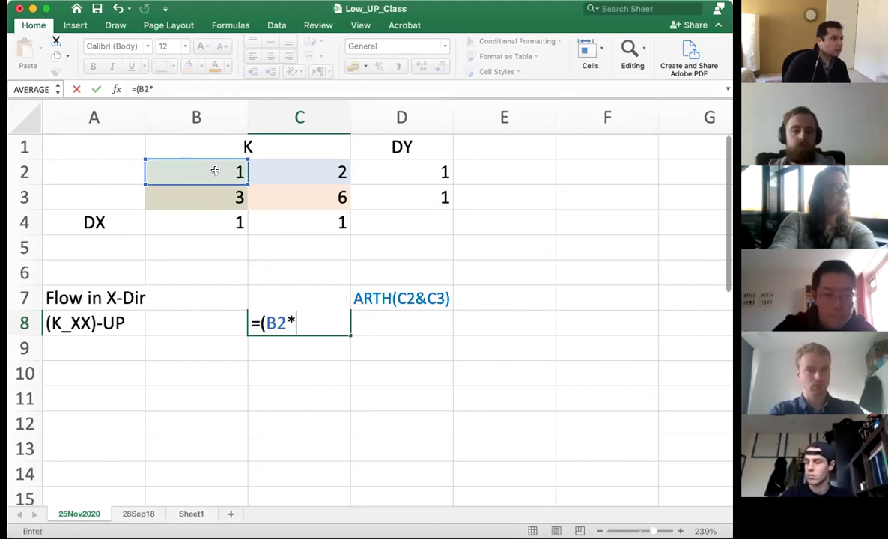
click(410, 170)
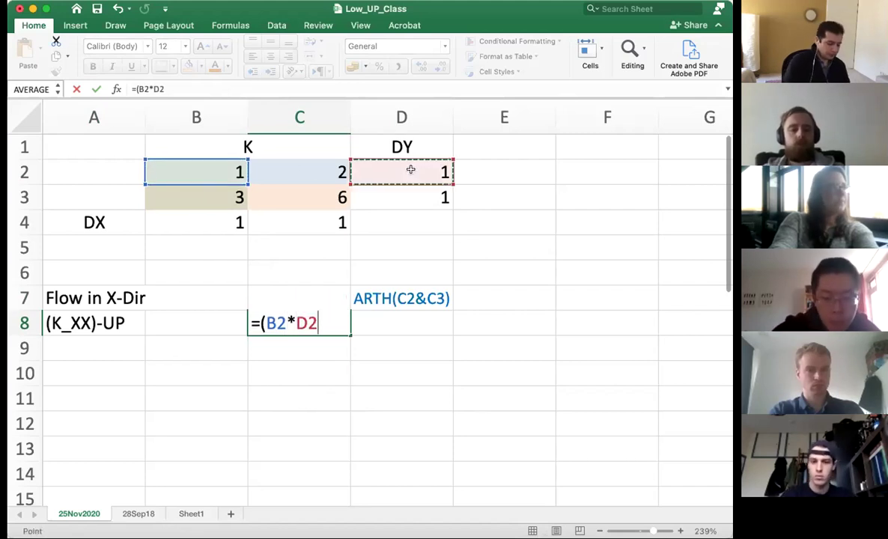
text(+)
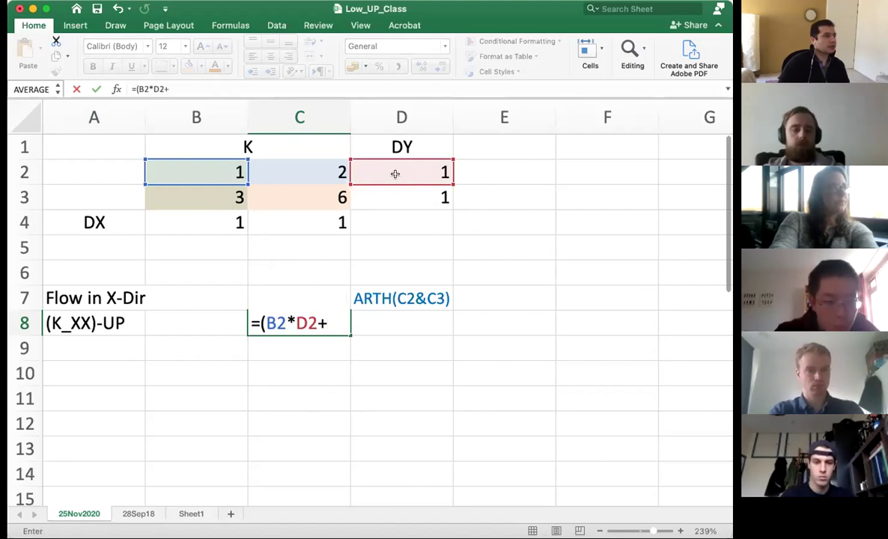
click(213, 196)
text(*)
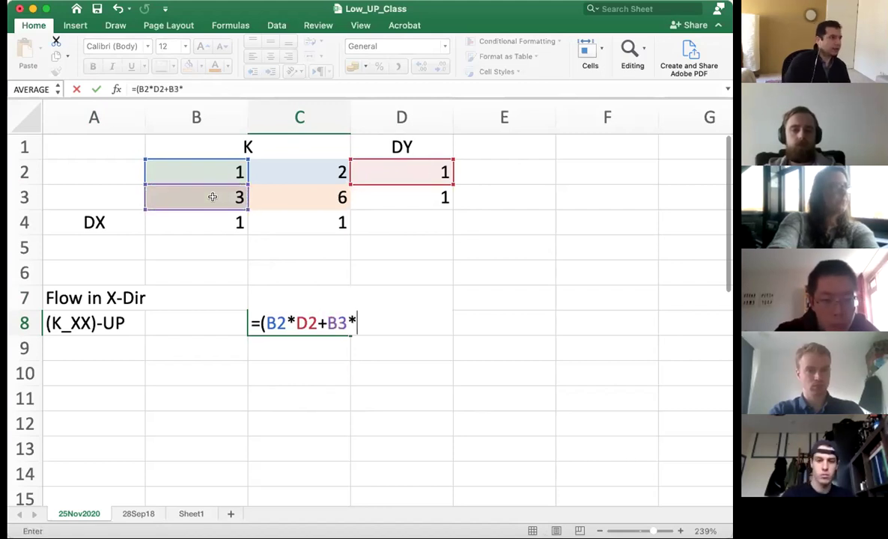
click(391, 193)
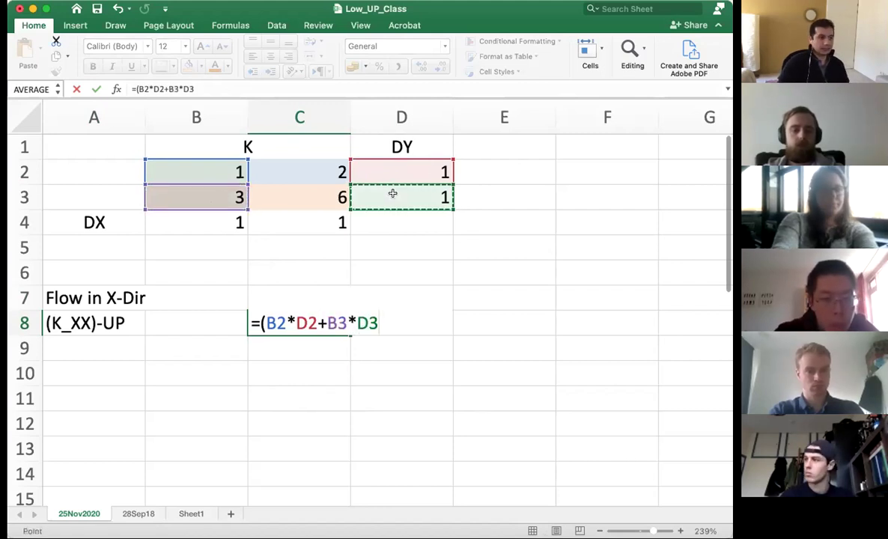
- Divide the weighted sum in the C8 formula by the total DY, (D2+D3)
text()/()
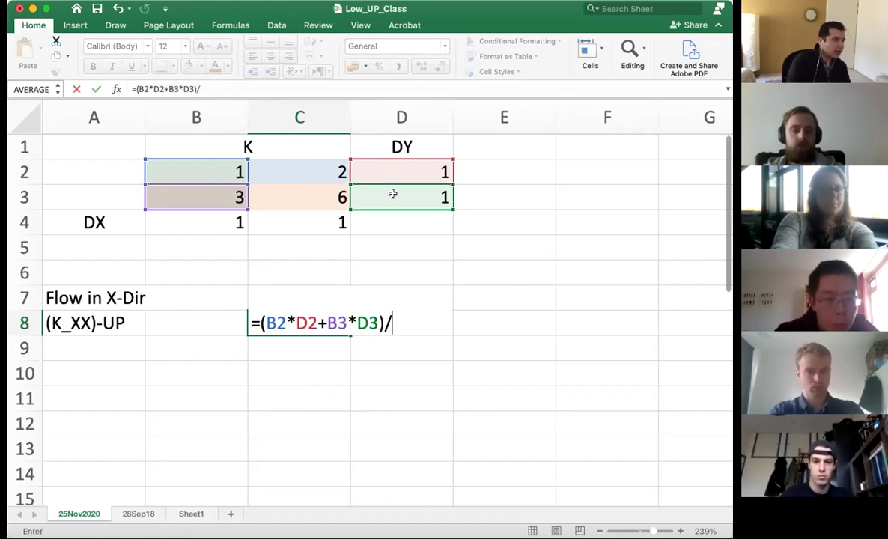
click(415, 172)
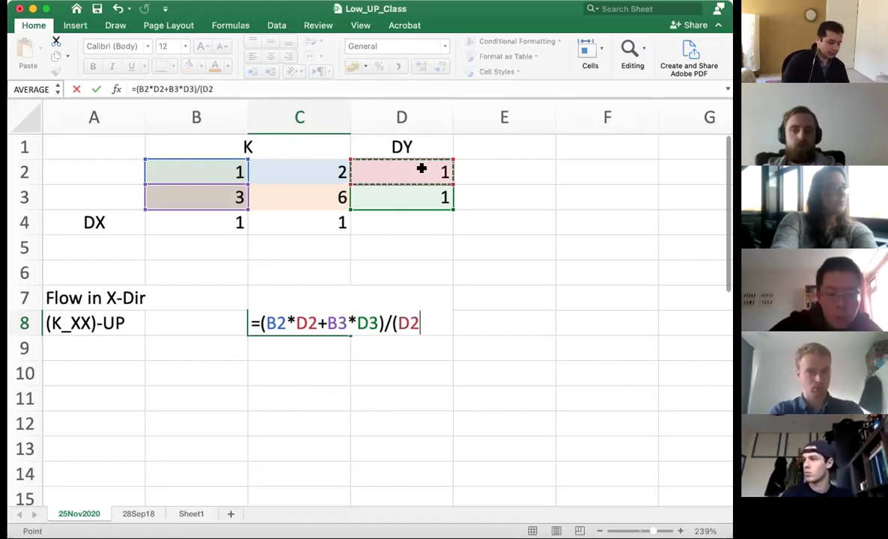
text(+)
click(417, 195)
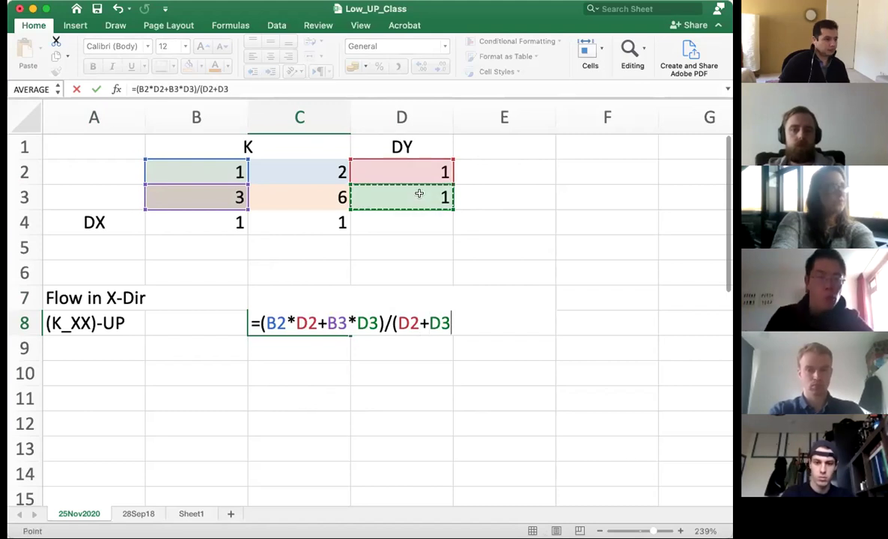
text())
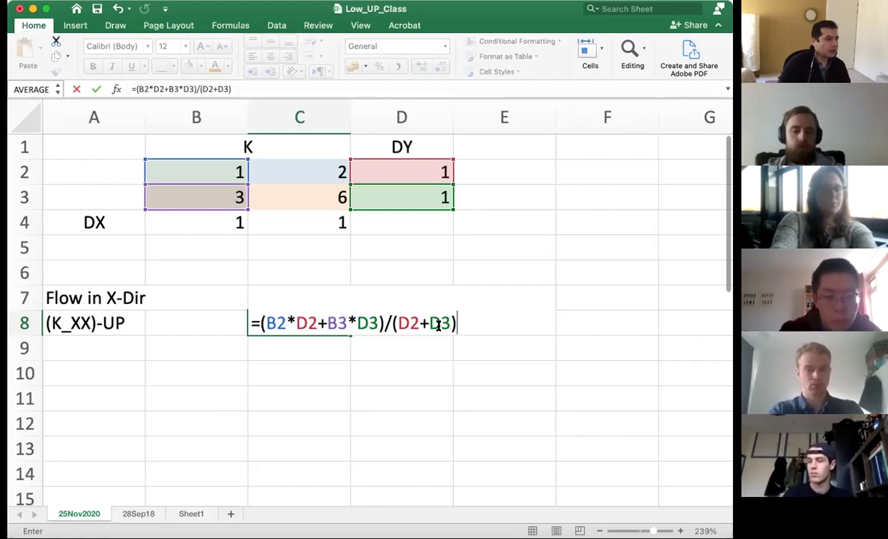
- Make the D2 and D3 references in the numerator of the C8 formula absolute, as $D$2 and $D$3
click(293, 320)
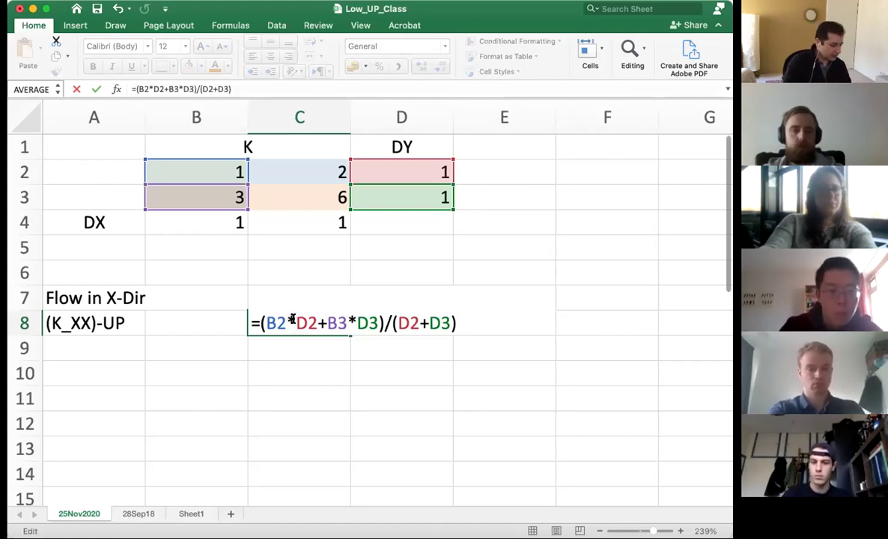
text($)
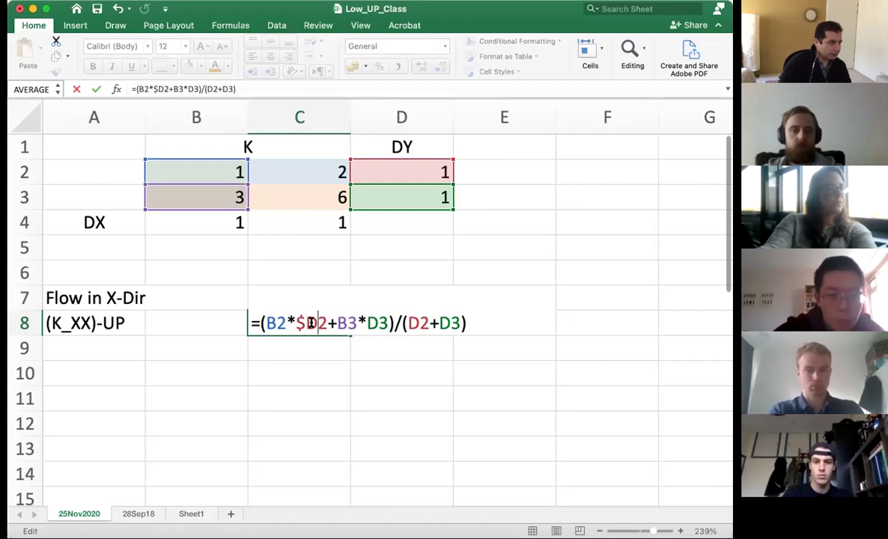
text($)
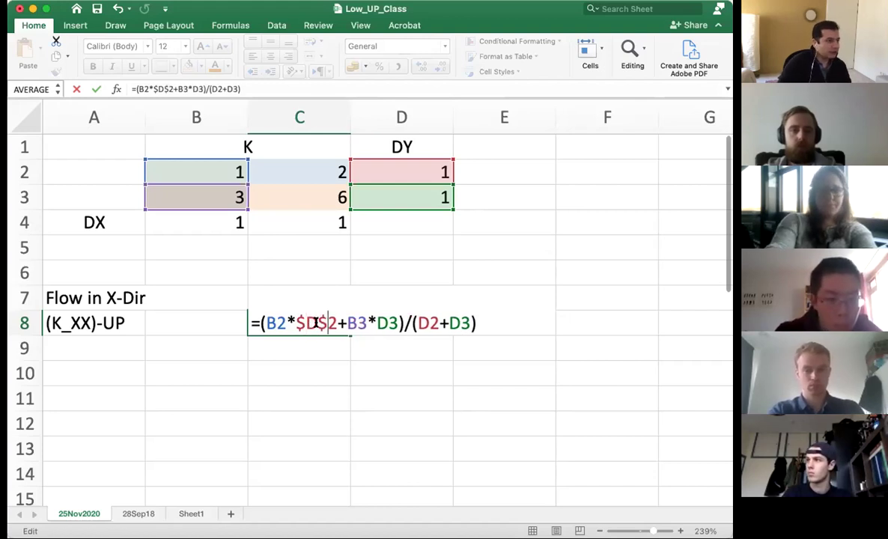
text($)
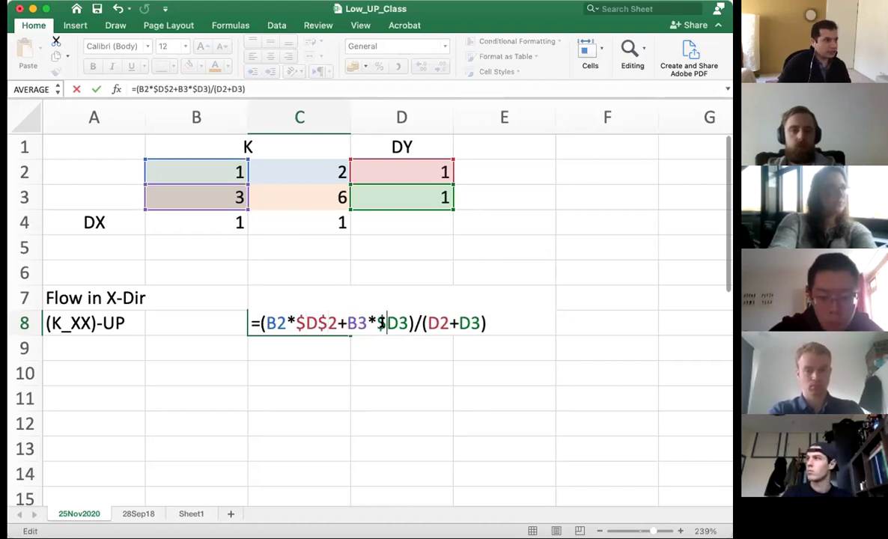
text($)
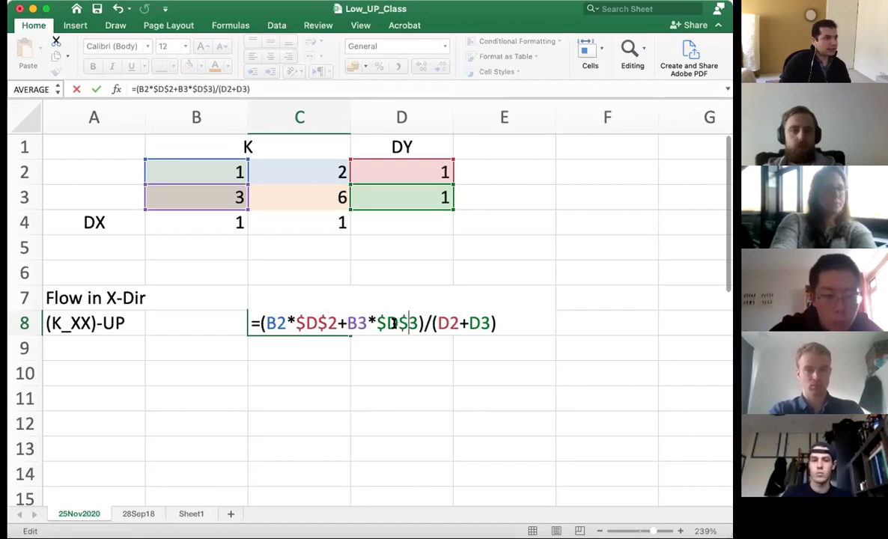
- Make the denominator references absolute too and enter the formula =(B2*$D$2+B3*$D$3)/($D$2+$D$3) in C8
click(444, 323)
text($)
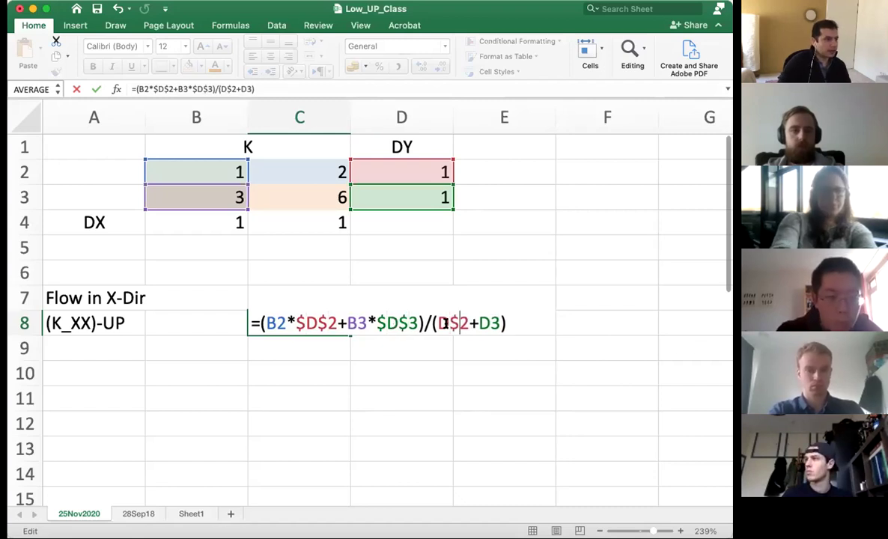
click(490, 323)
text($)
click(481, 323)
text($D)
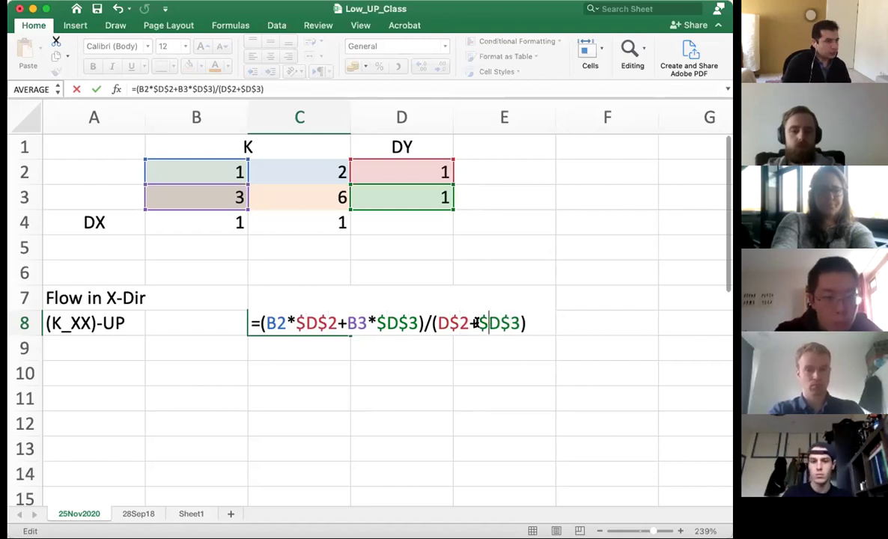
text($)
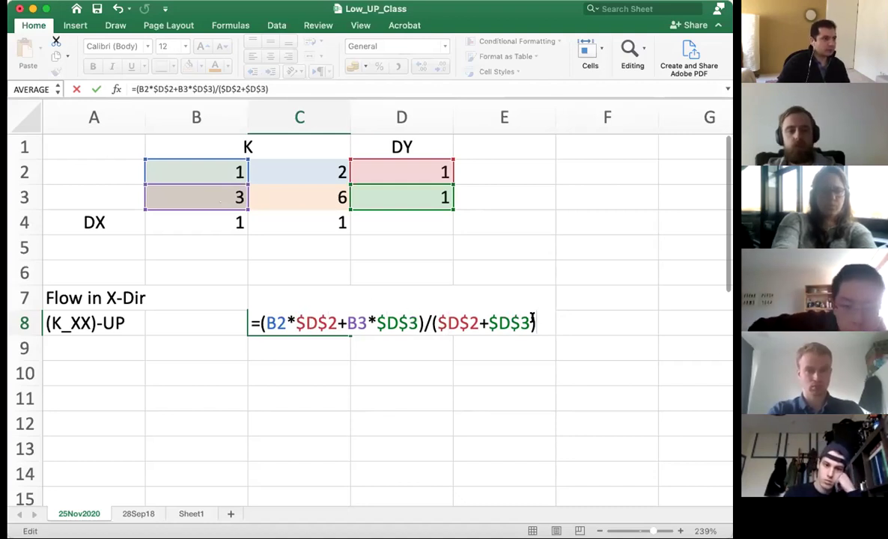
key(Return)
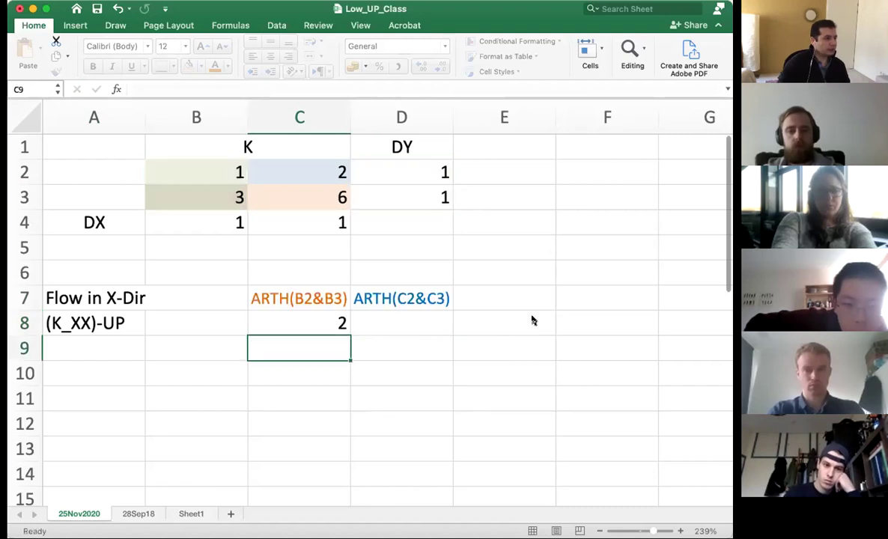
- Fill the C8 formula across into D8 and check the copied formula's references against K cells C2 and C3
click(320, 320)
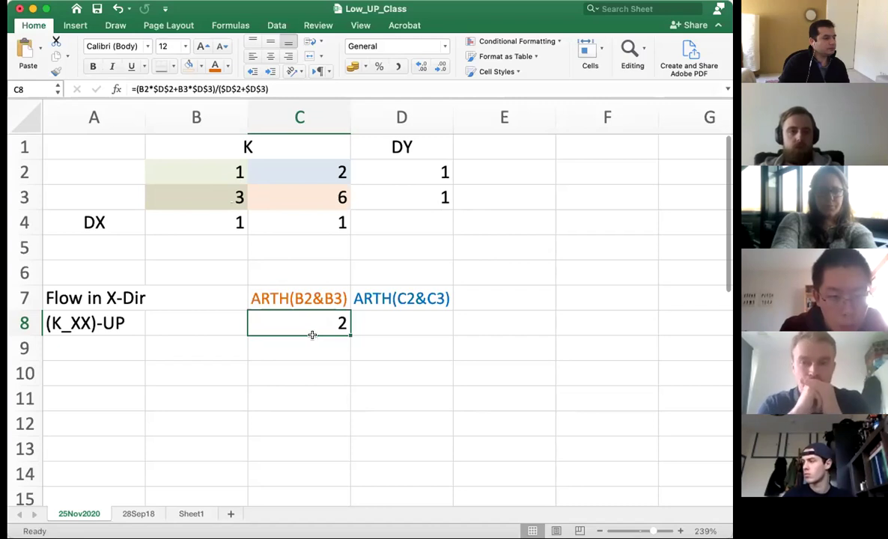
drag(348, 333, 407, 331)
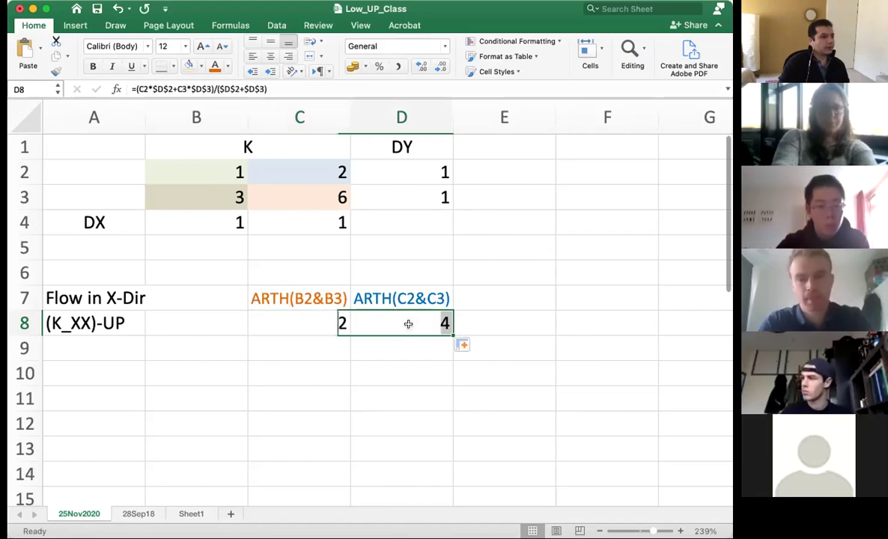
double_click(408, 323)
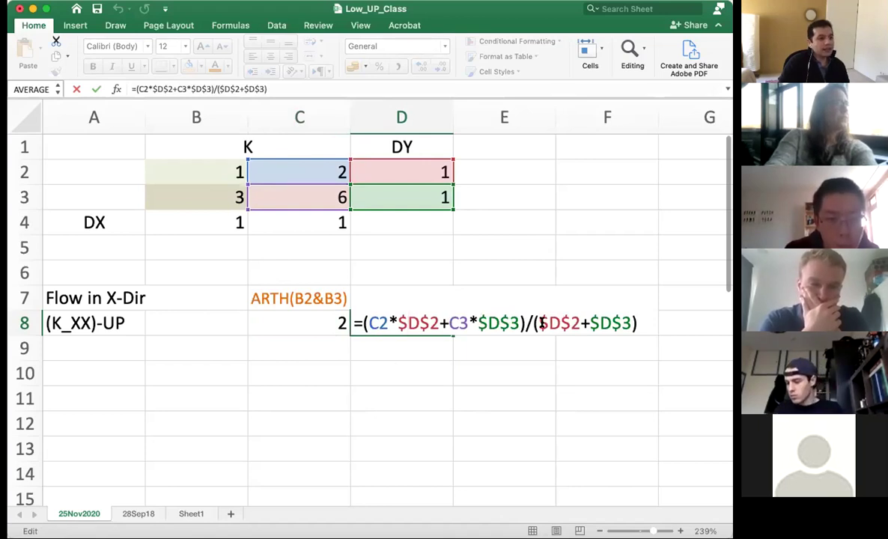
drag(538, 323, 627, 323)
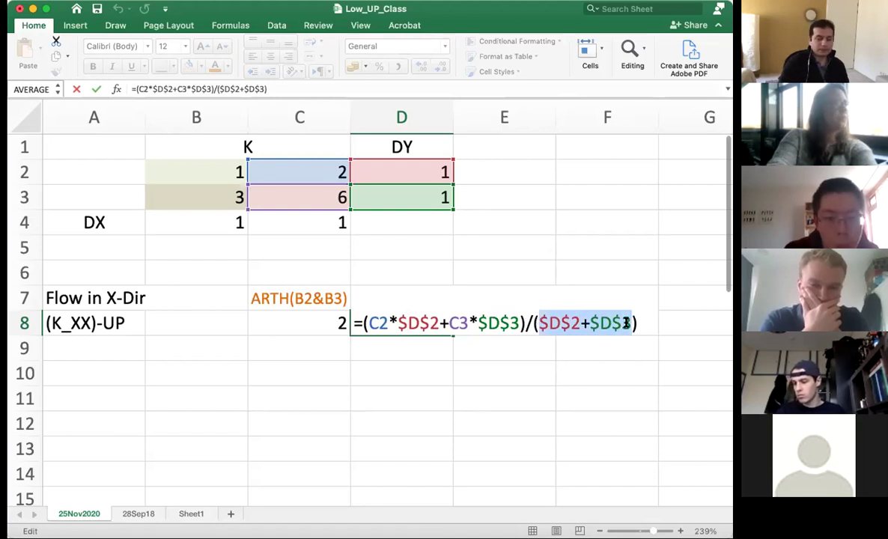
key(Return)
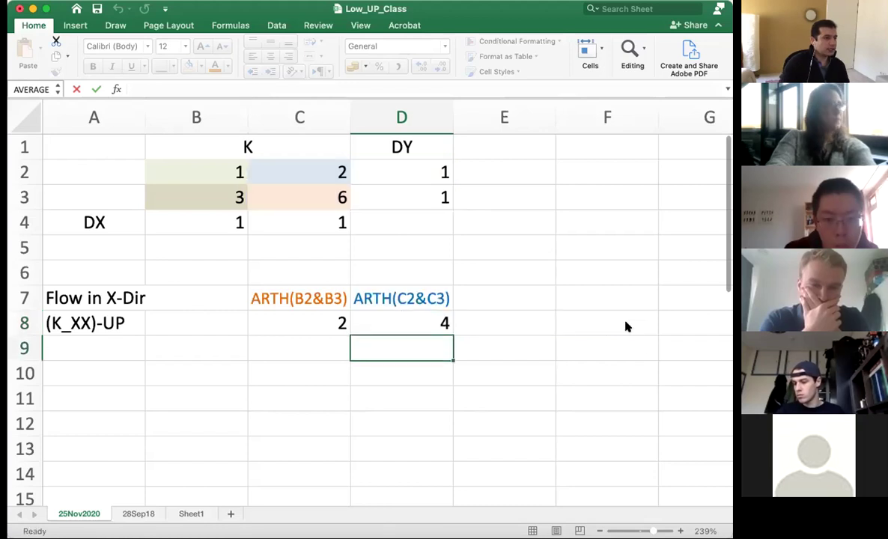
click(412, 322)
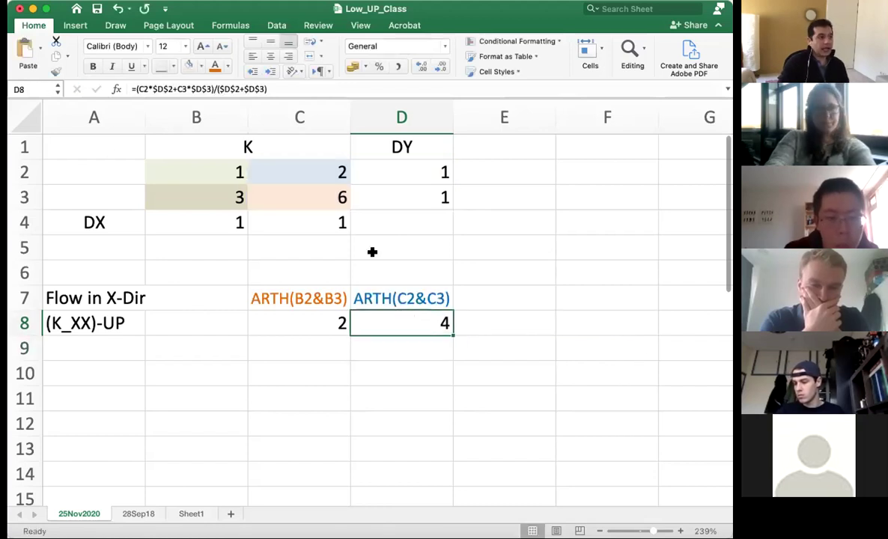
drag(325, 174, 324, 191)
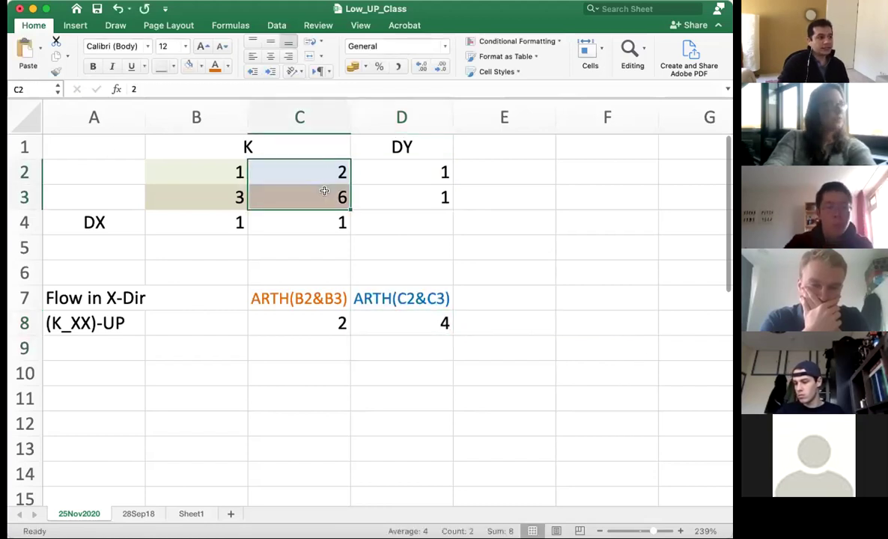
click(417, 318)
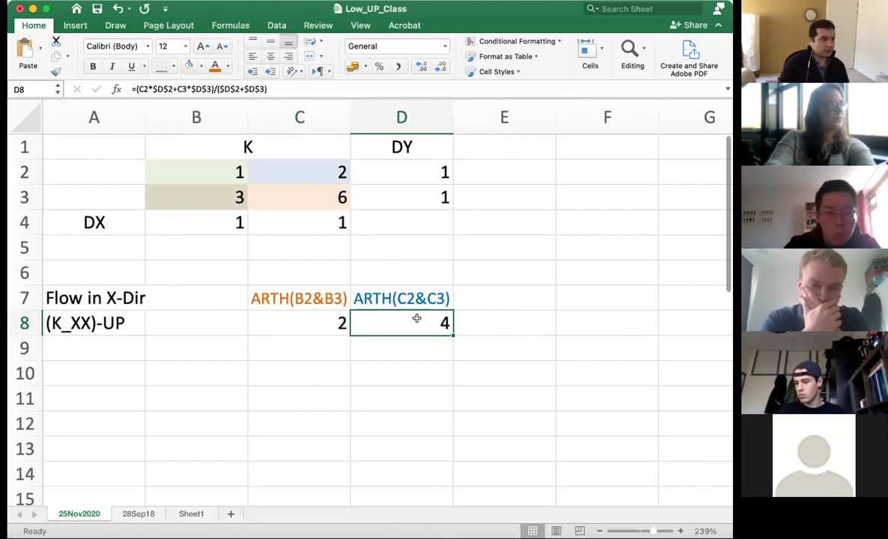
- Set the font size of the labels in C7 and D7 to 10
click(379, 288)
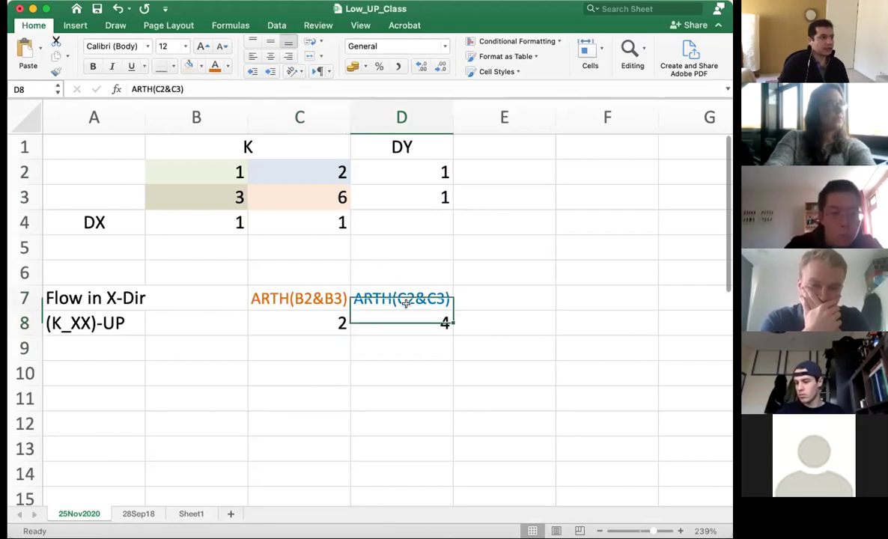
shift+click(332, 299)
click(160, 46)
text(10)
key(Return)
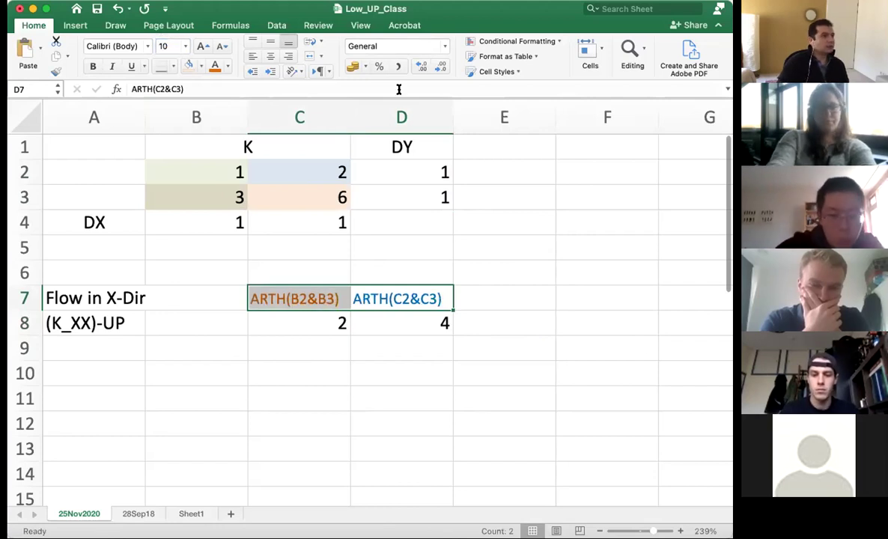
- Narrow columns C and D slightly to about the width of the labels in row 7
drag(353, 106, 339, 109)
drag(335, 109, 329, 110)
mouse_move(437, 118)
mouse_down()
mouse_move(414, 117)
mouse_move(430, 117)
mouse_up()
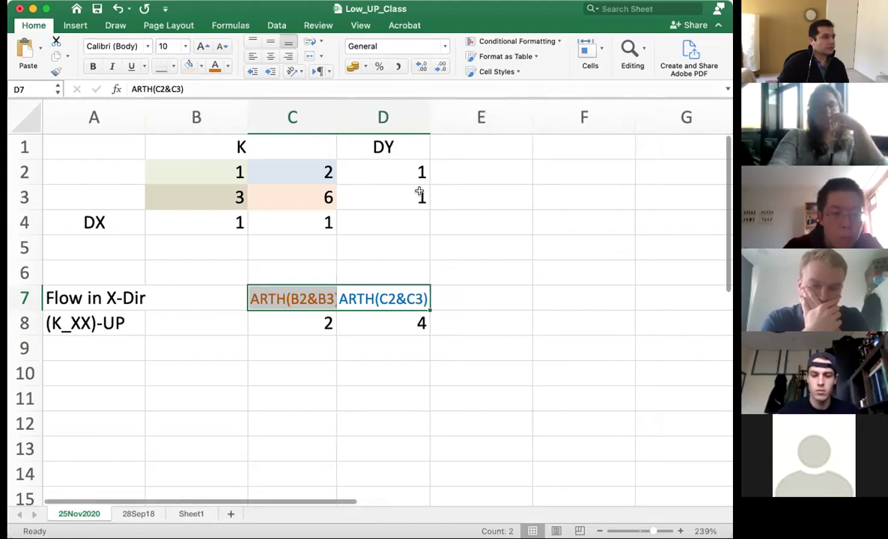
click(451, 291)
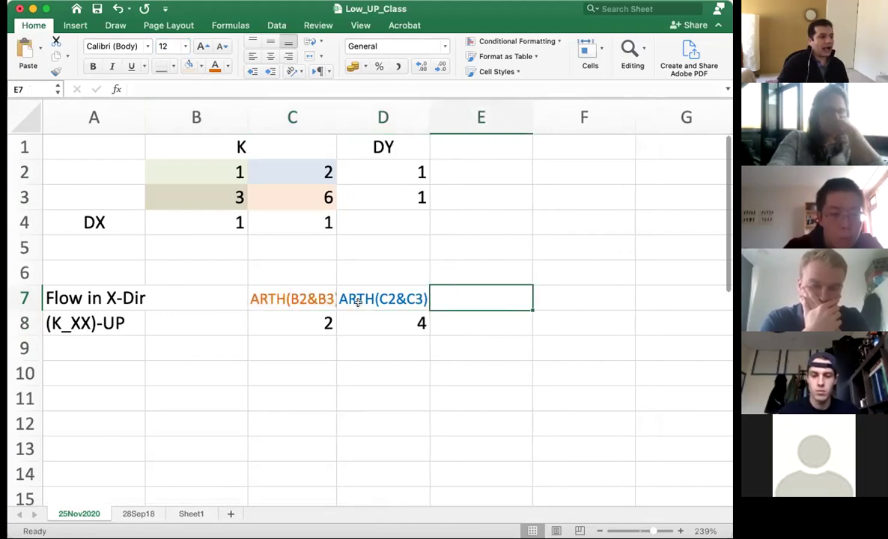
- Fill cell C8 with light orange and choose a fill colour for cell D8
click(283, 318)
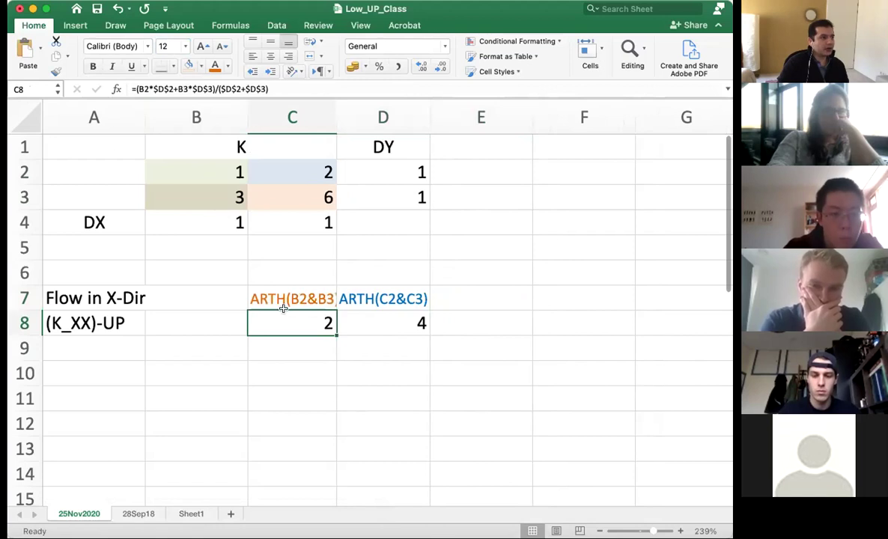
click(185, 66)
click(368, 326)
click(202, 69)
click(227, 104)
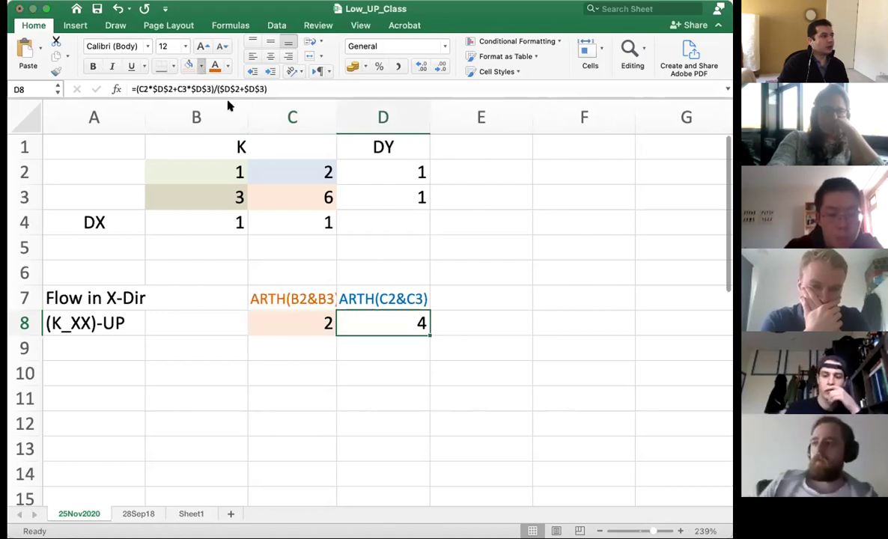
- Label cell E7 as Harm(C8&D8) and set the label's font size to 10
click(483, 299)
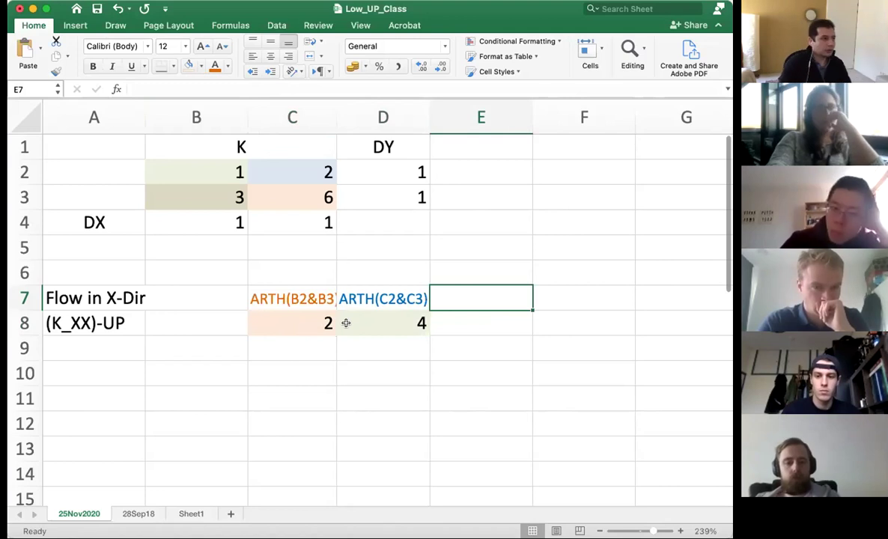
text(HA)
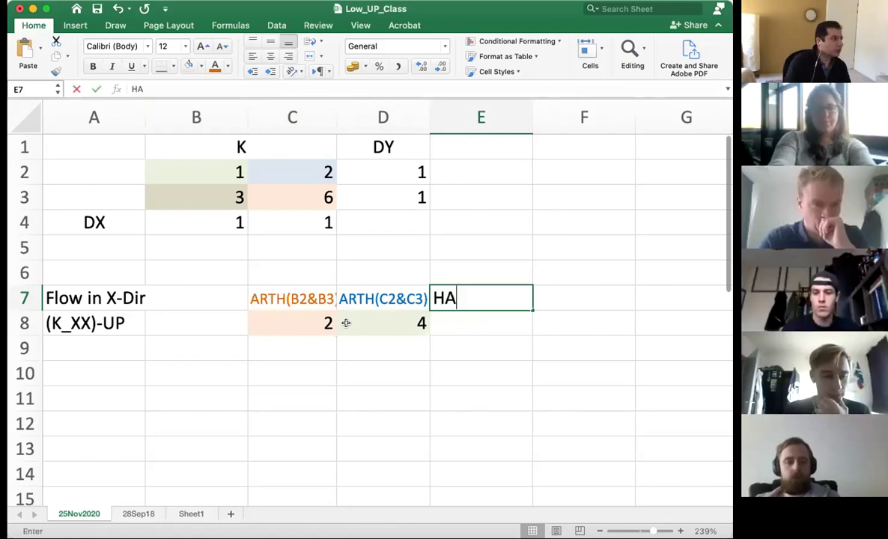
key(BackSpace)
text(arm()
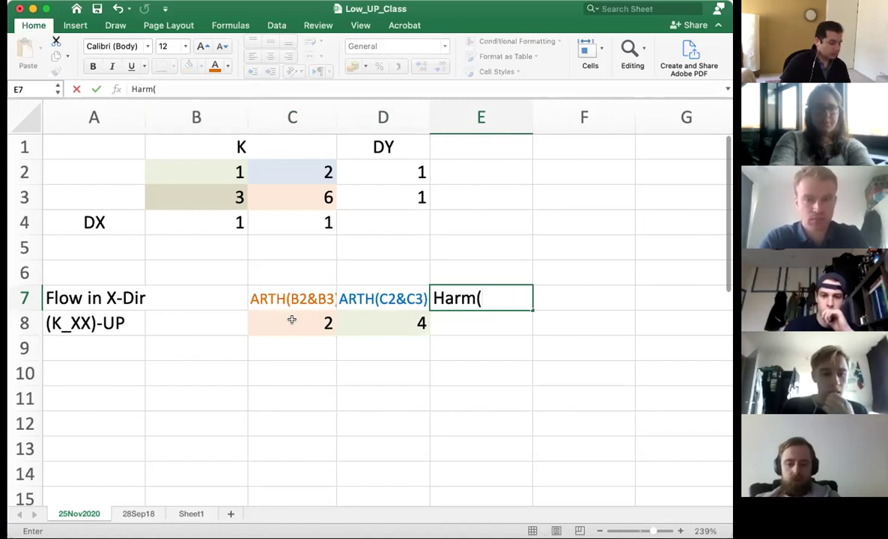
text(C8&D)
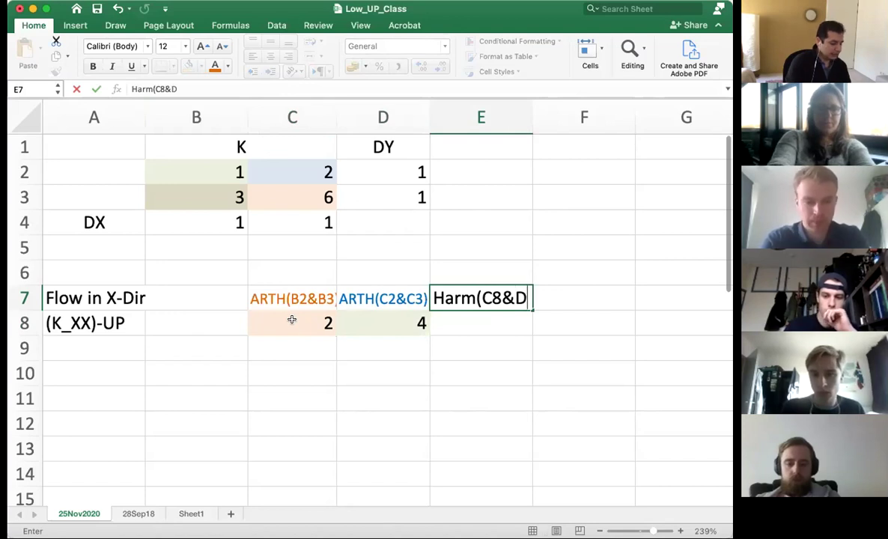
text(8))
key(Return)
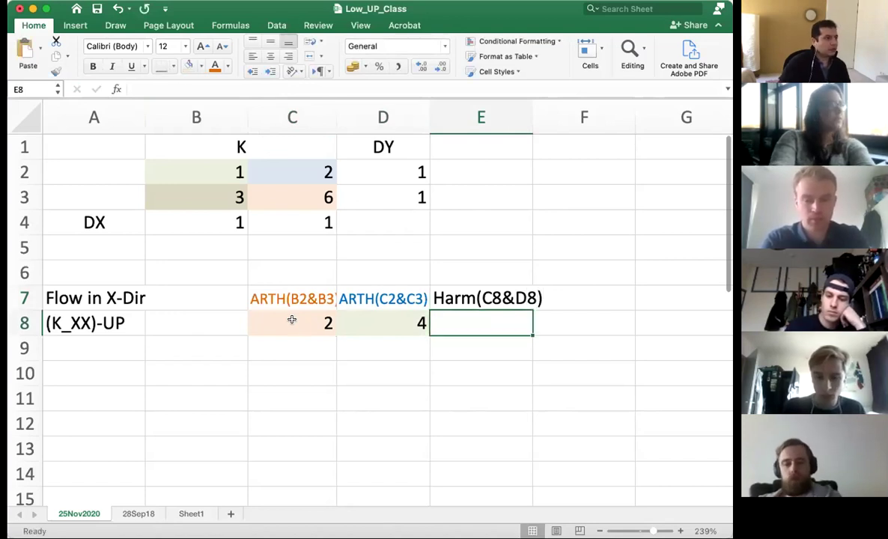
click(460, 296)
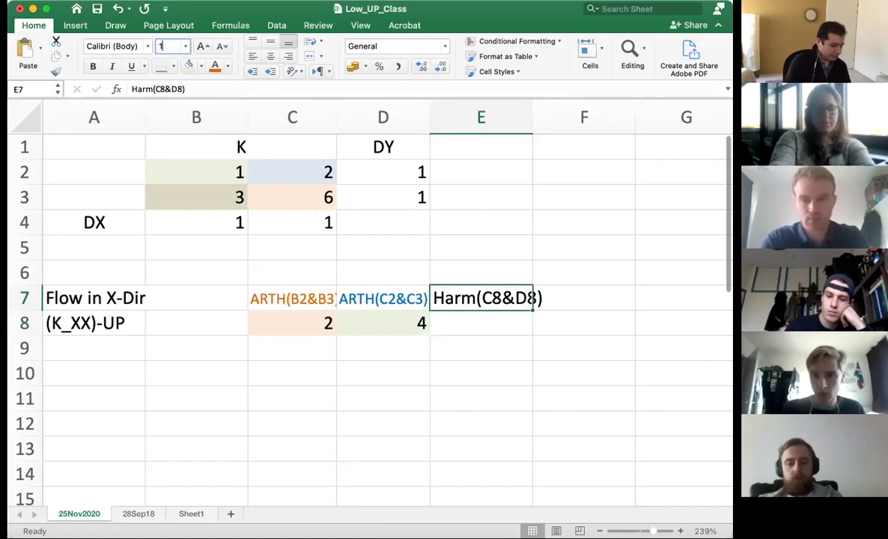
key(Escape)
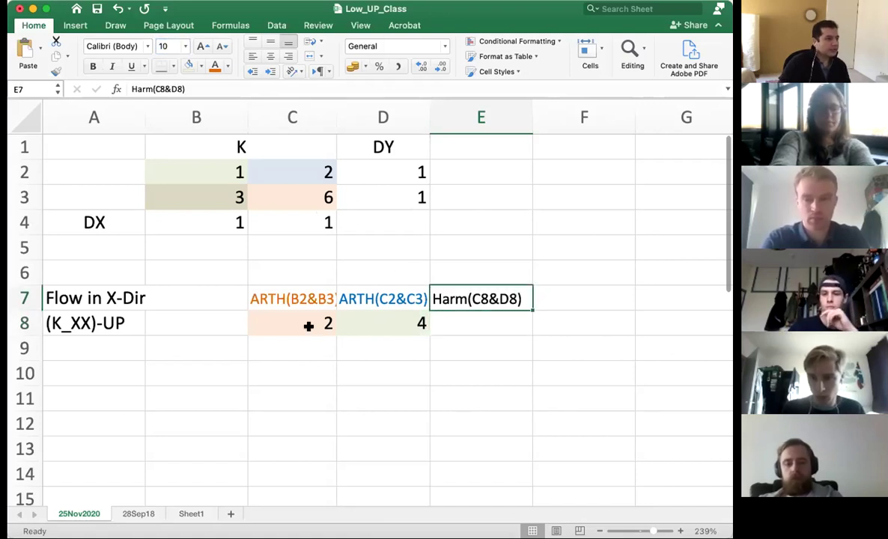
- Examine the column averages in C8 and D8 against the K cells of columns B and C
click(308, 325)
click(391, 323)
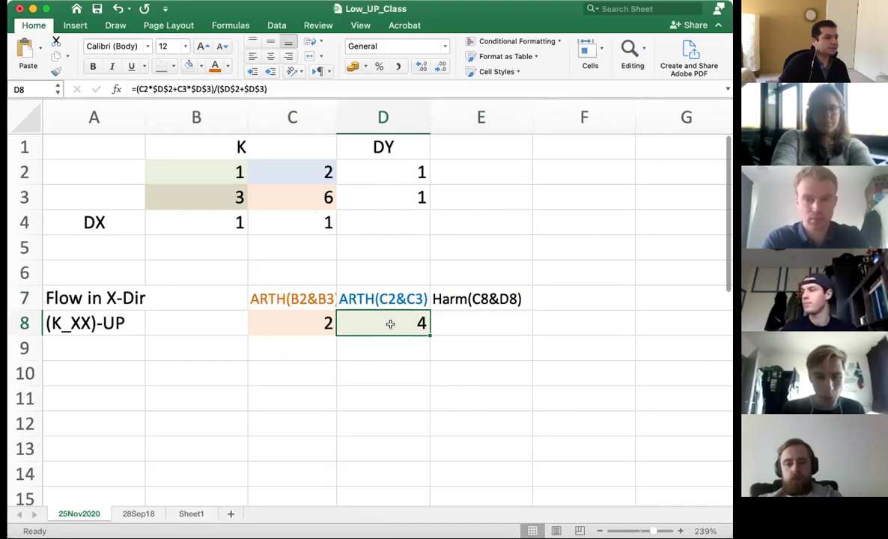
click(301, 317)
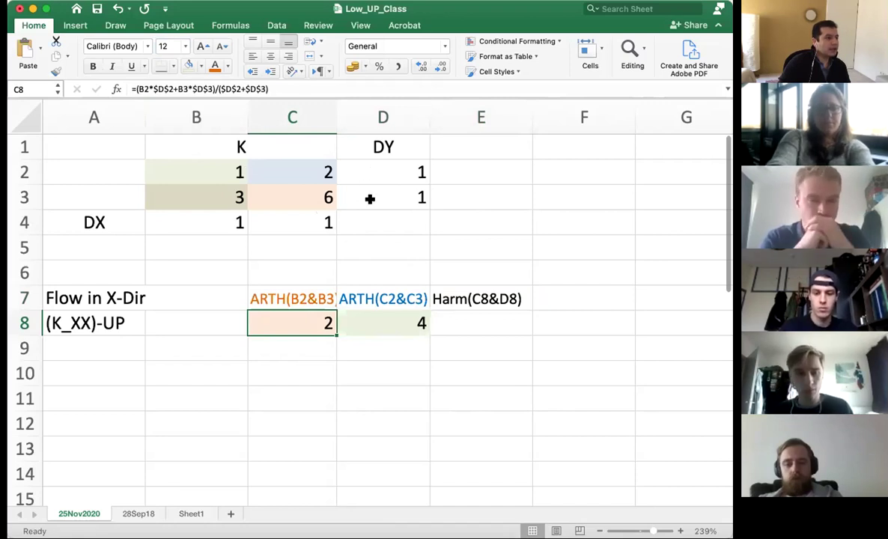
click(382, 313)
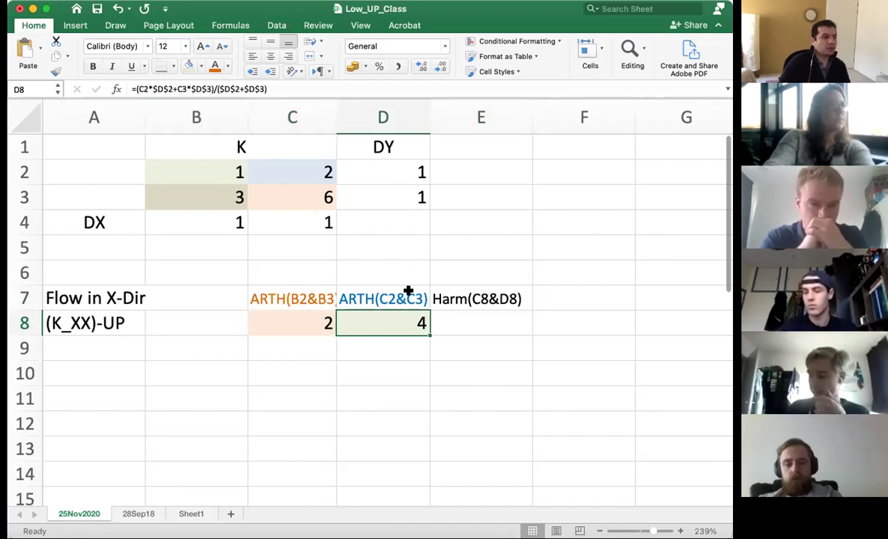
click(301, 314)
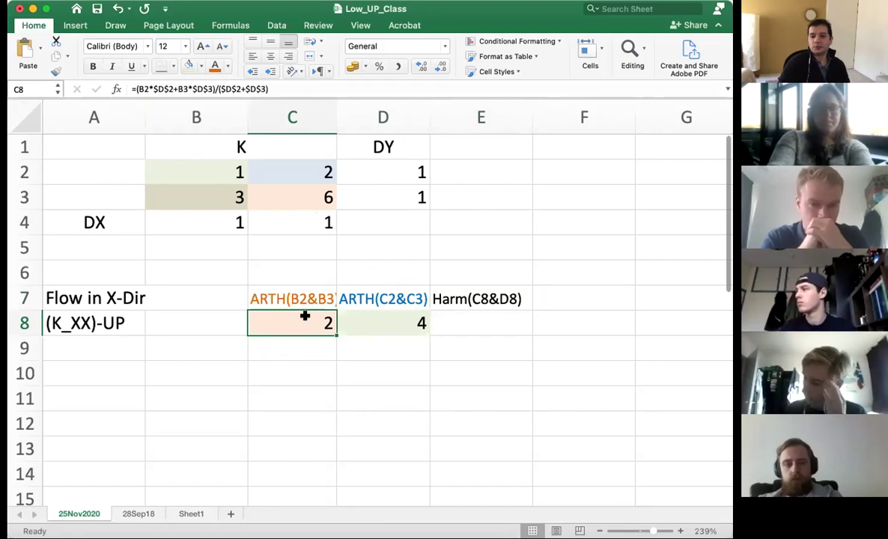
drag(222, 166, 222, 195)
drag(304, 162, 304, 195)
click(305, 330)
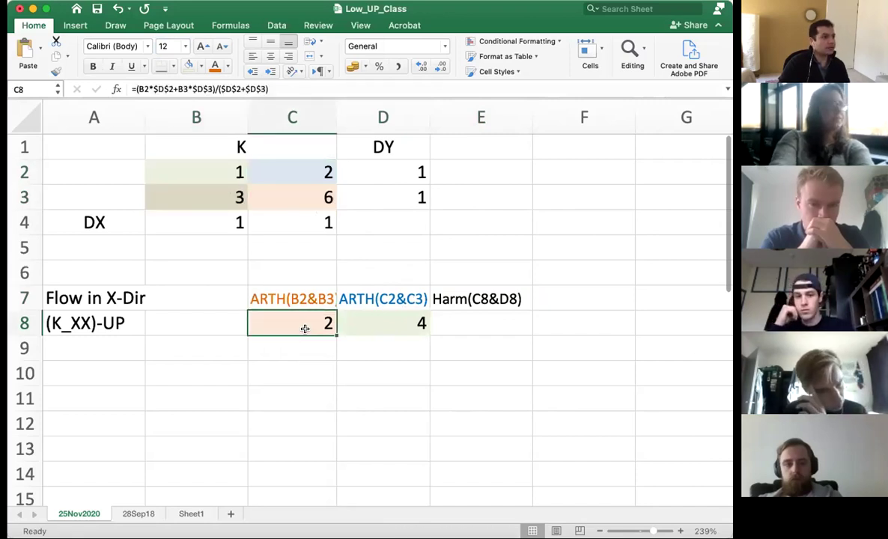
click(468, 324)
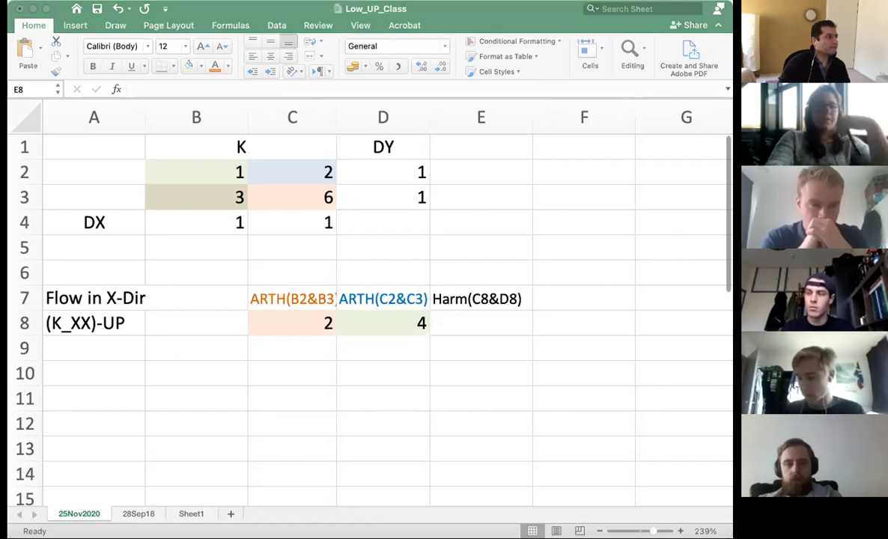
key(Down)
key(Down)
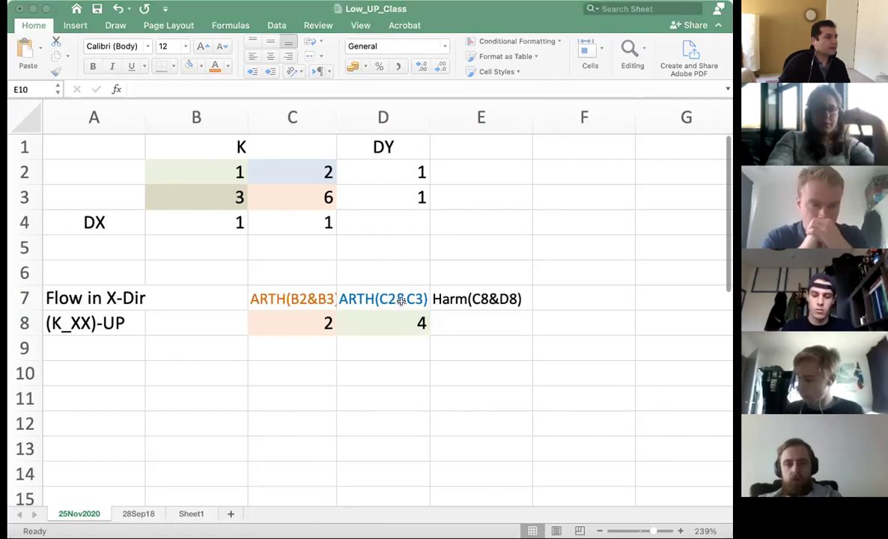
- Start the harmonic-average formula in E8 with the DX sum (B4+C4) divided by an empty pair of parentheses
click(474, 328)
text(=)
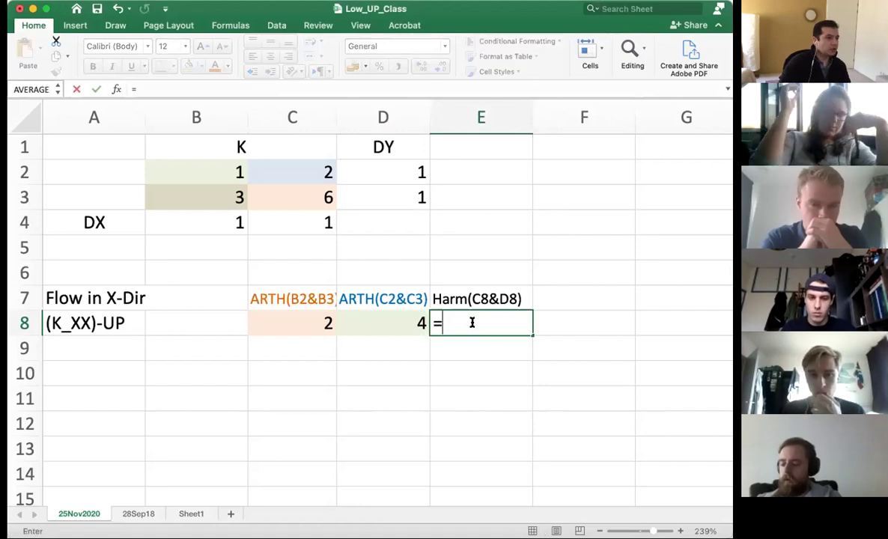
text(()
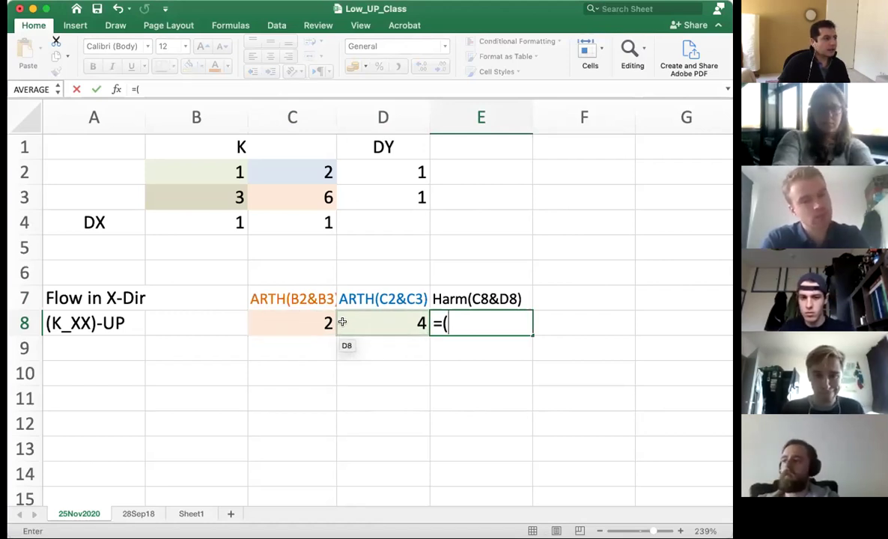
click(213, 227)
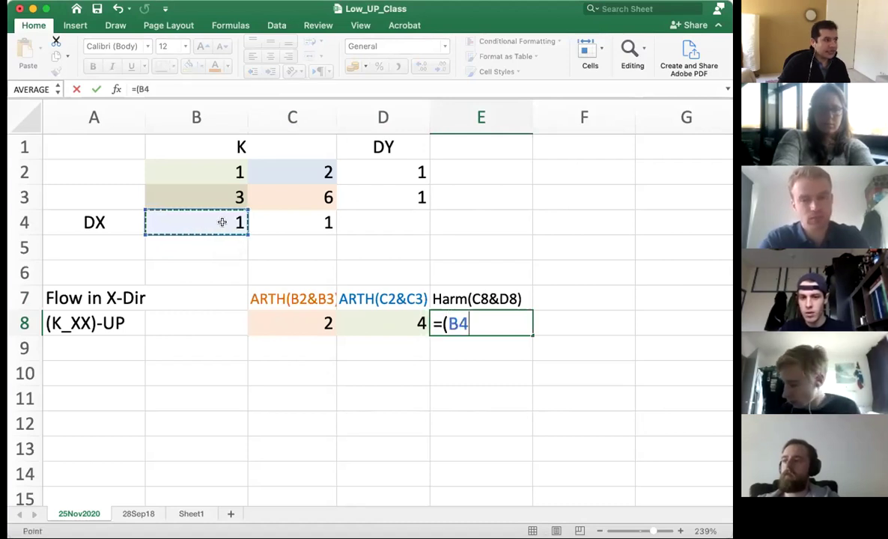
text(+)
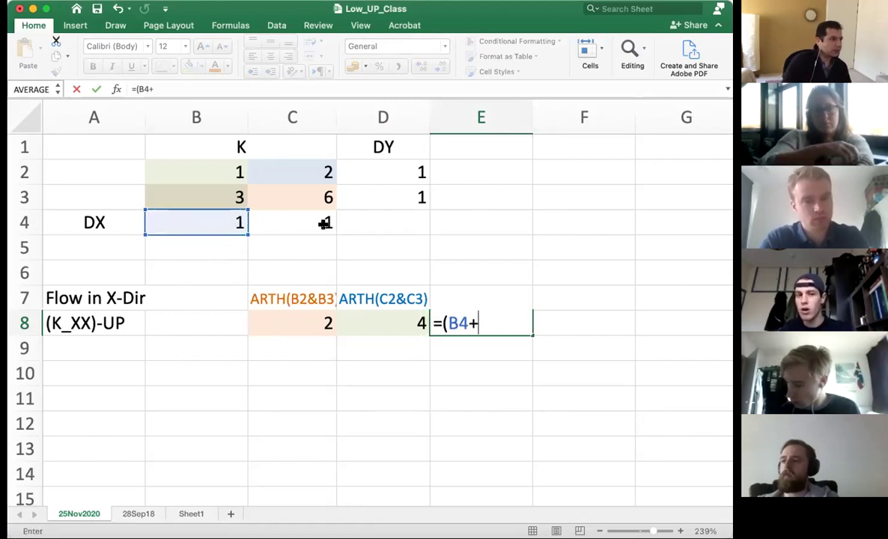
click(324, 224)
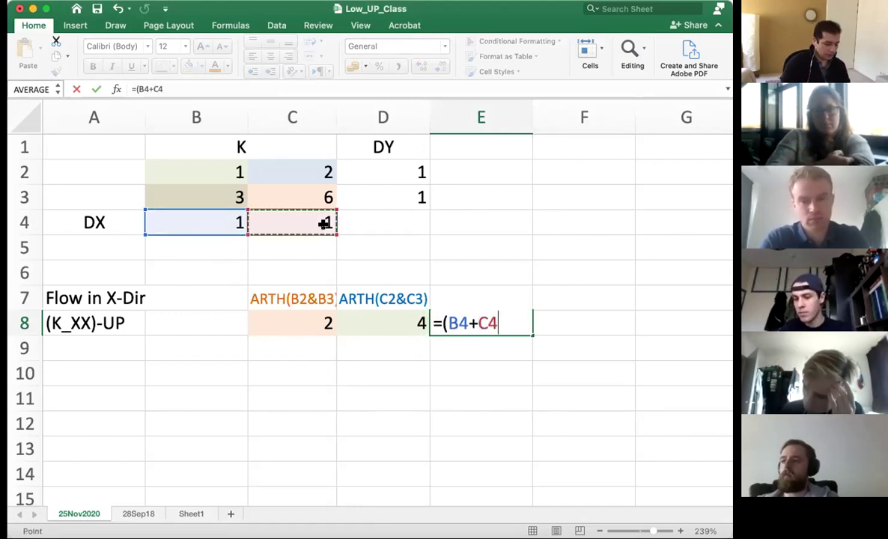
text()/)
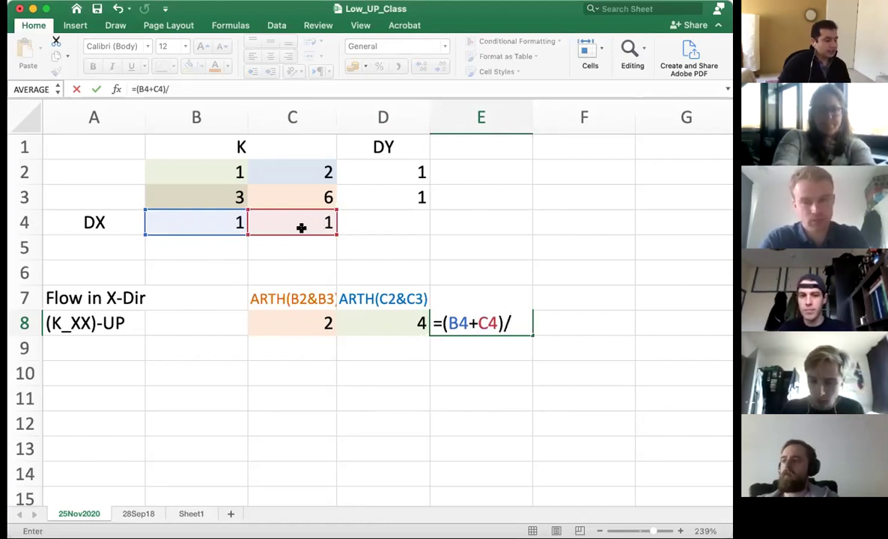
text(()
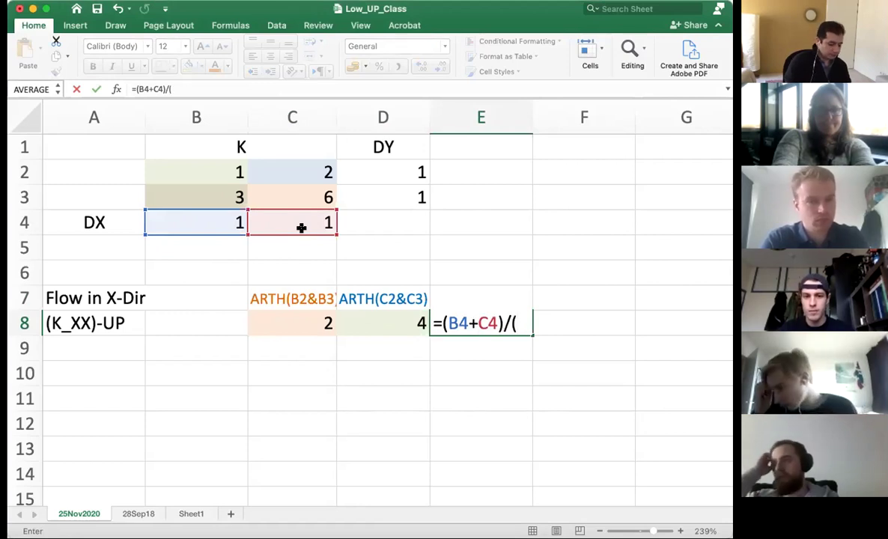
text())
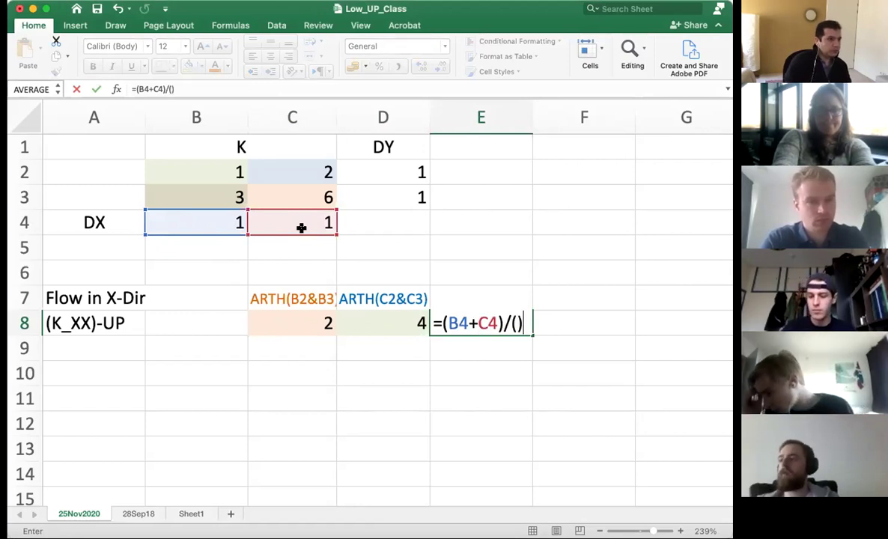
- Complete the E8 formula's denominator with B4/C8+C4/D8 and enter the formula
click(514, 320)
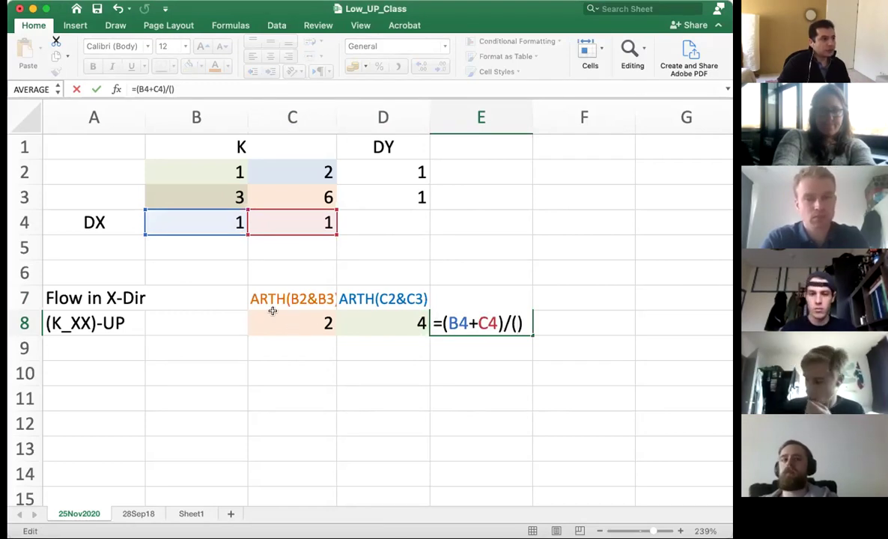
click(207, 226)
text(/)
click(276, 322)
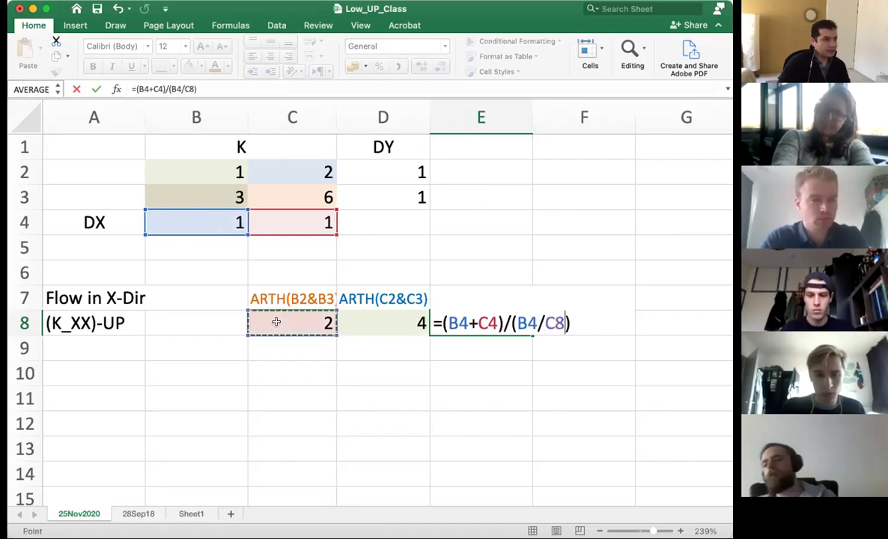
text(+)
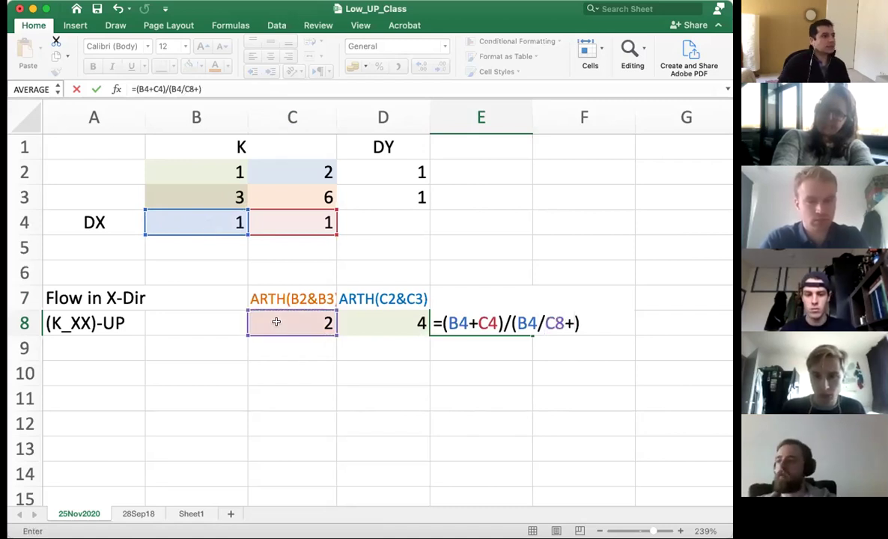
click(301, 225)
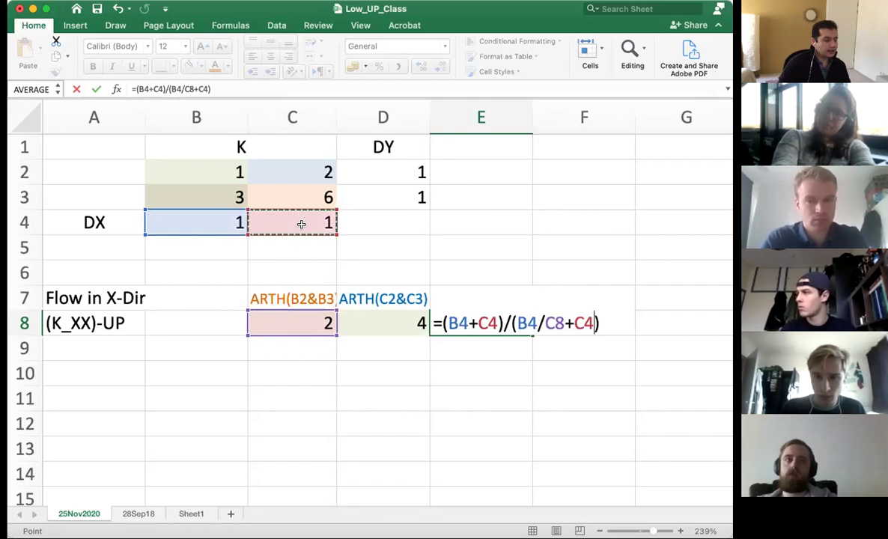
text(/)
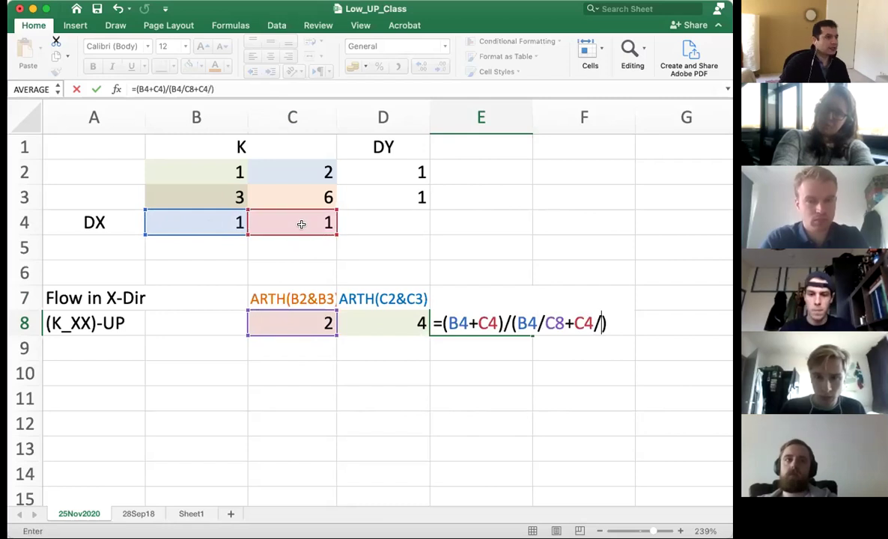
click(378, 320)
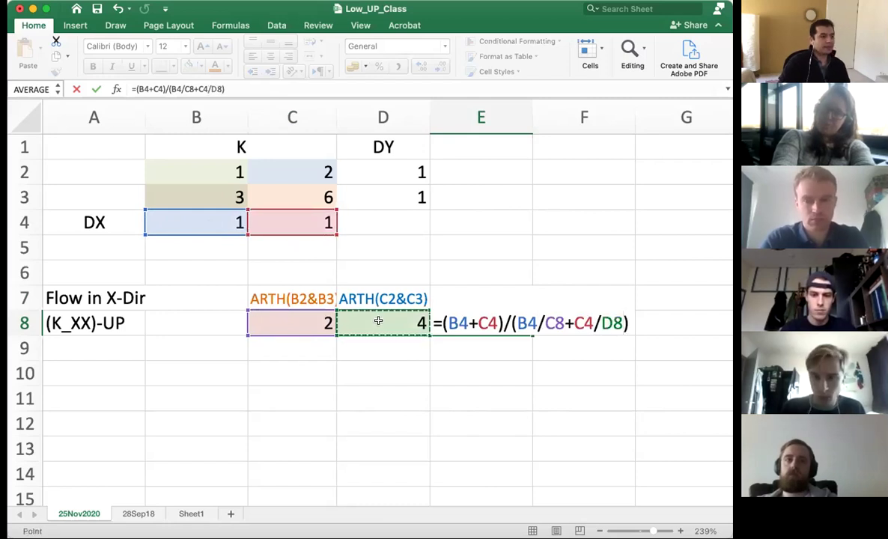
key(Return)
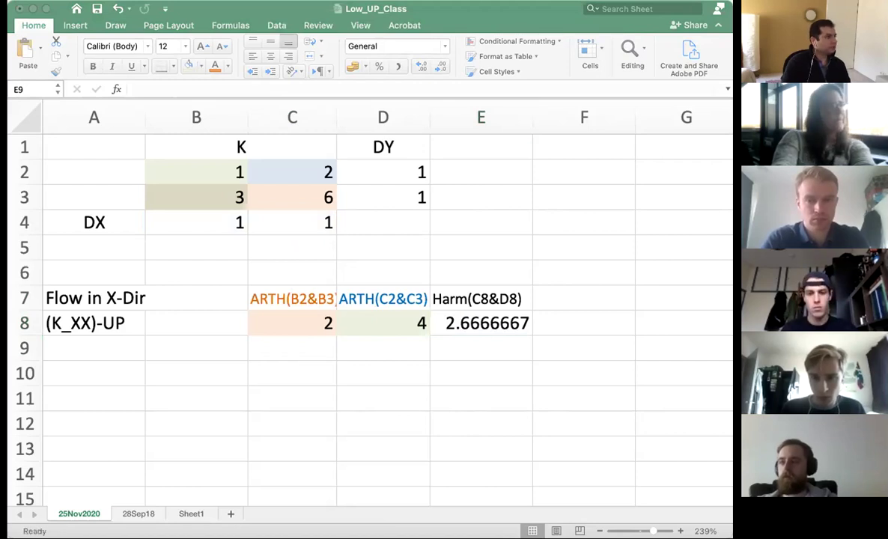
key(Escape)
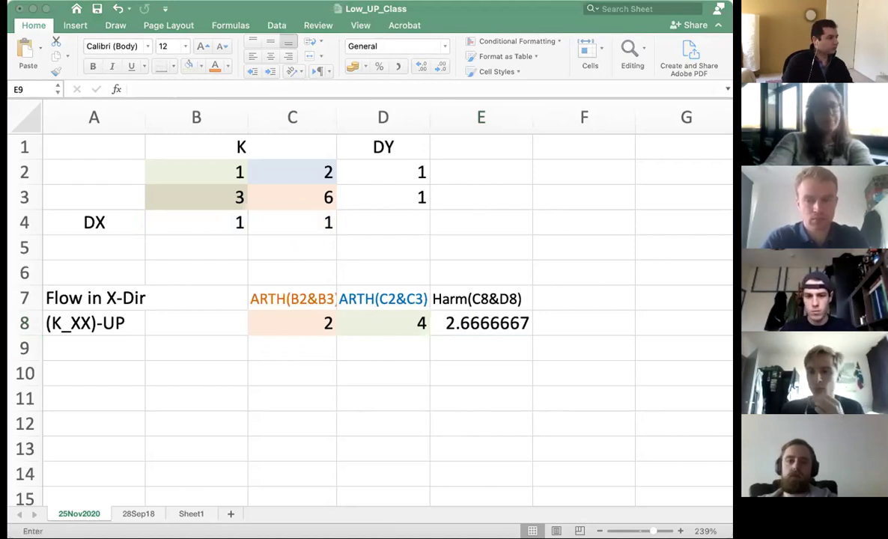
- Examine the harmonic-average formula in E8, checking its C8 and D8 denominator references
click(292, 223)
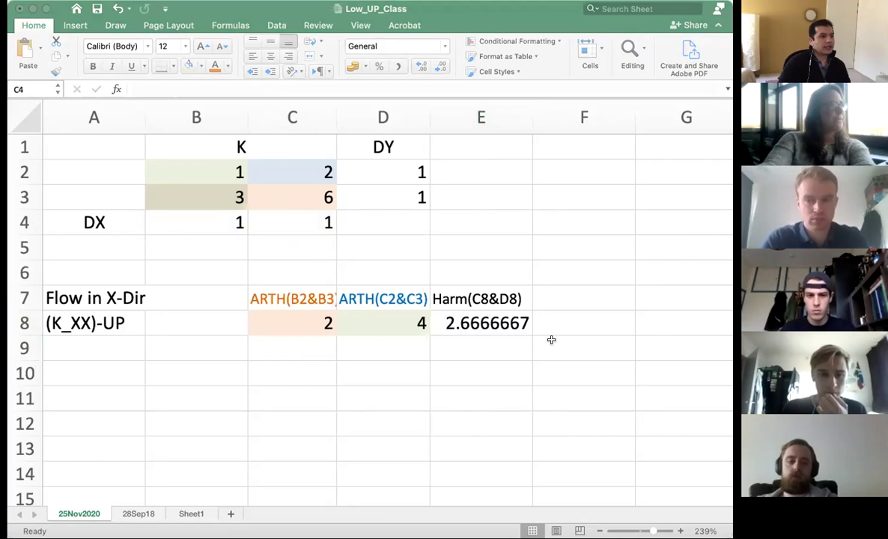
click(505, 324)
click(505, 324)
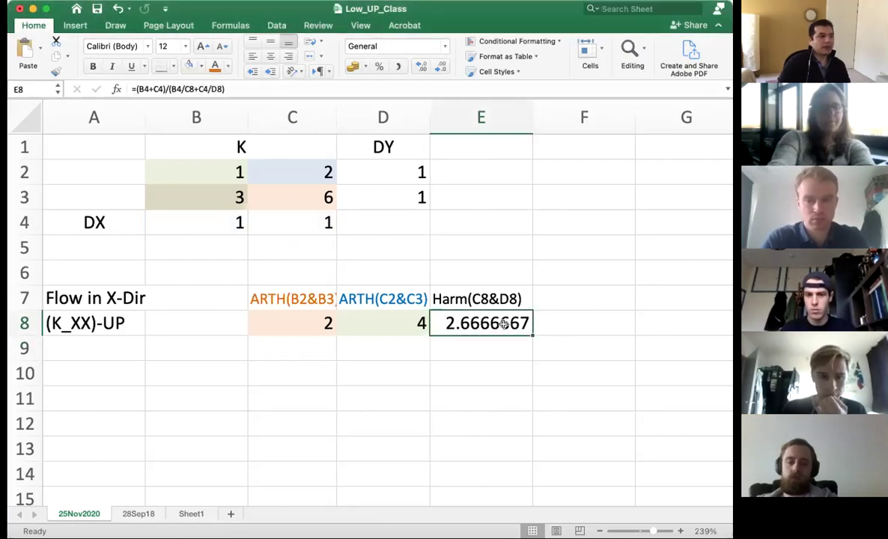
click(229, 173)
click(461, 322)
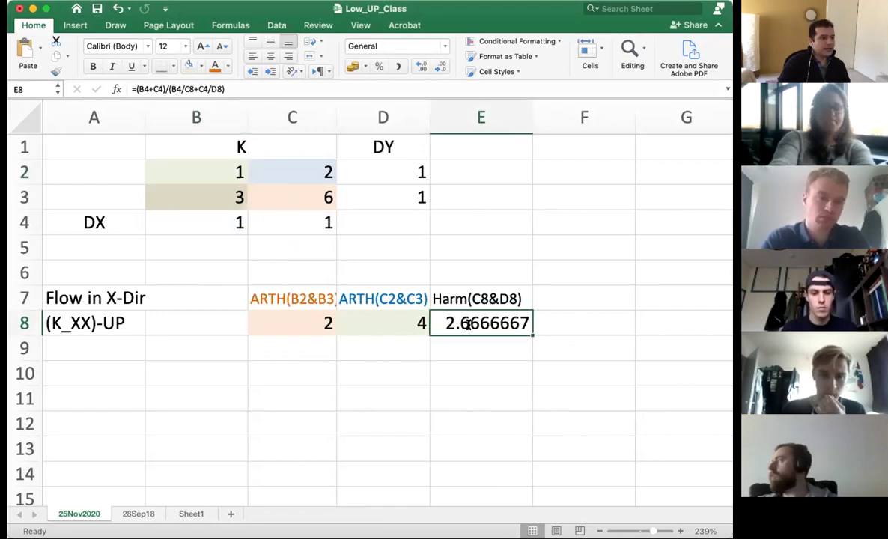
double_click(465, 323)
drag(565, 323, 542, 324)
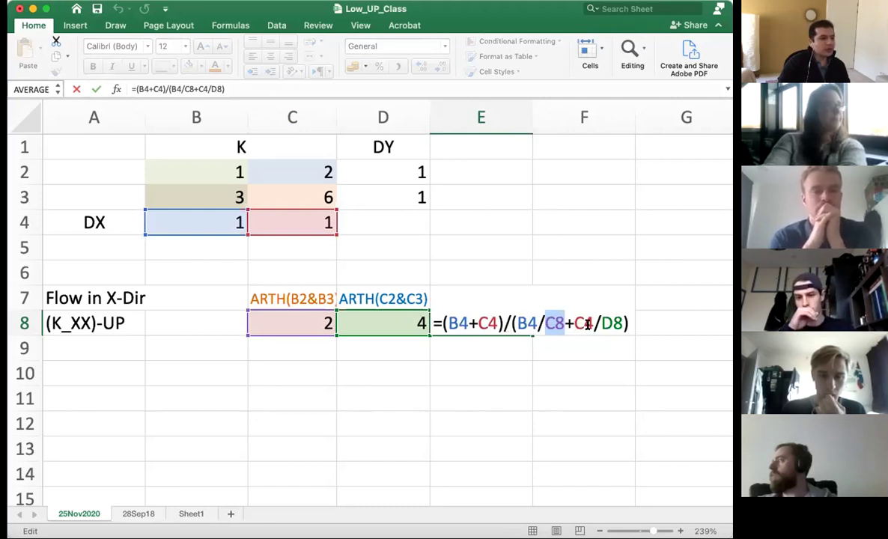
click(541, 320)
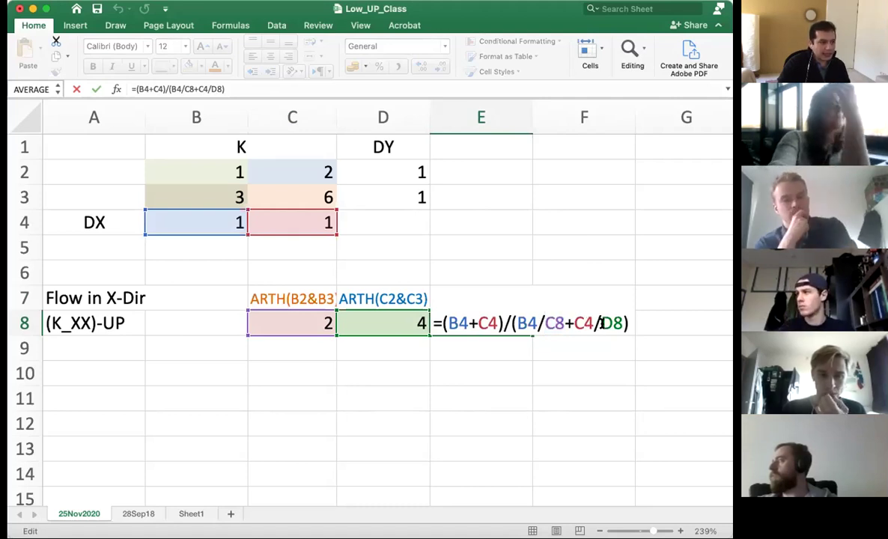
double_click(606, 323)
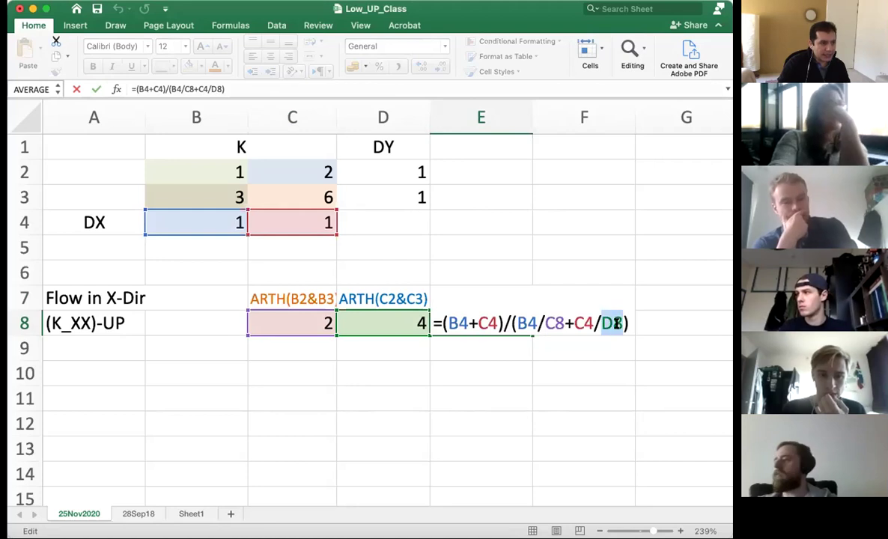
double_click(555, 323)
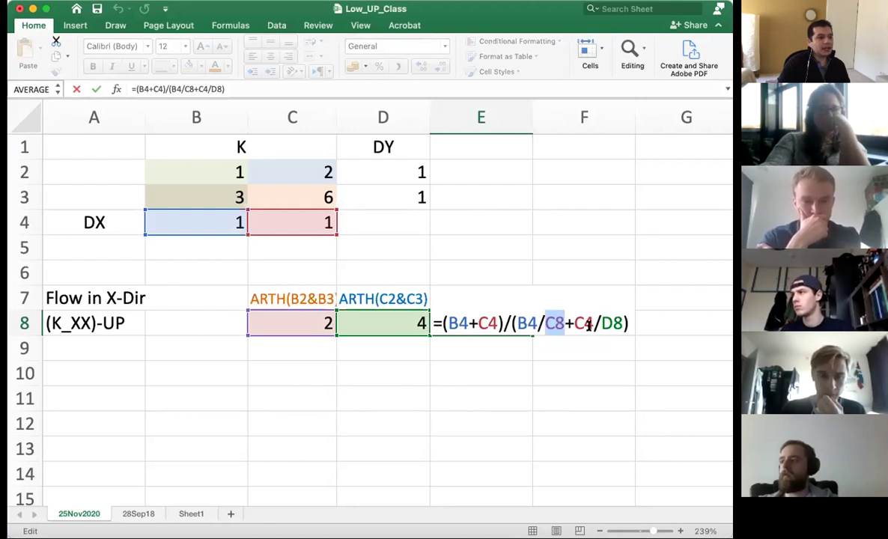
double_click(614, 323)
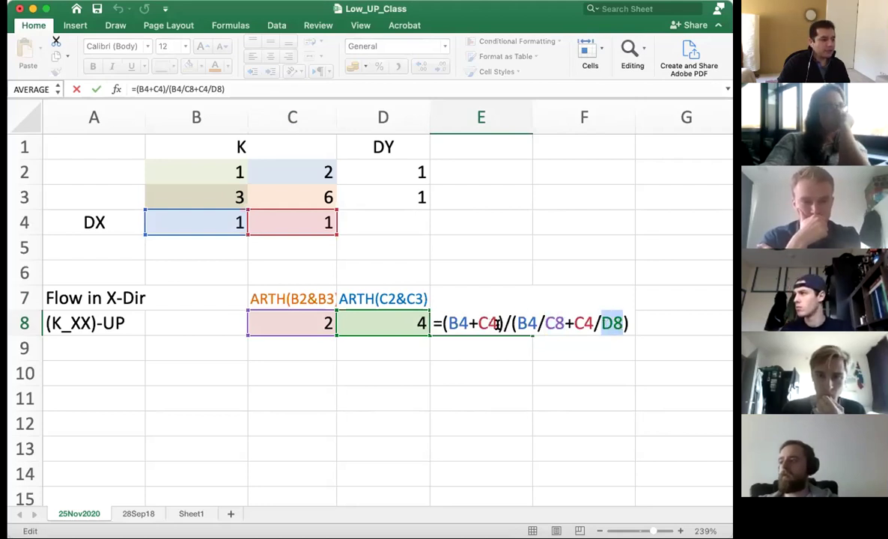
- Insert the factor (C8*D8)* ahead of (B4+C4) in the E8 formula
click(440, 322)
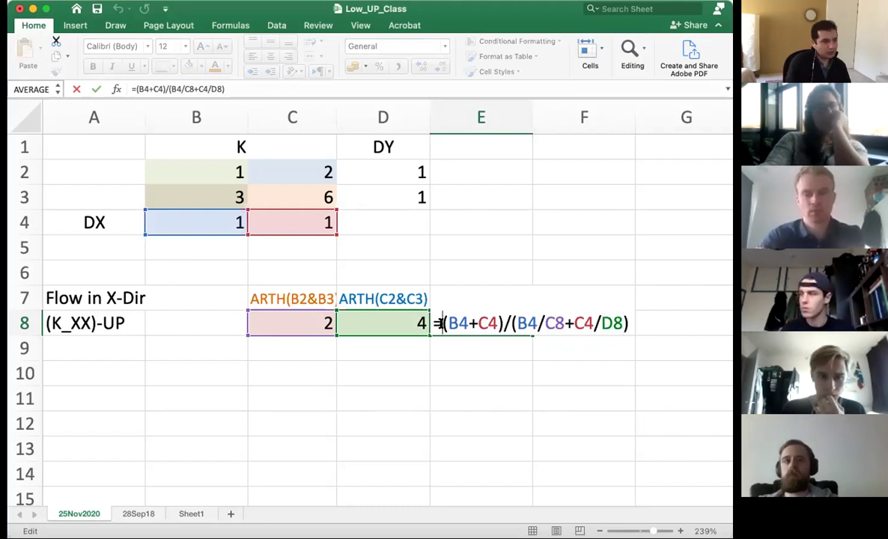
text(()
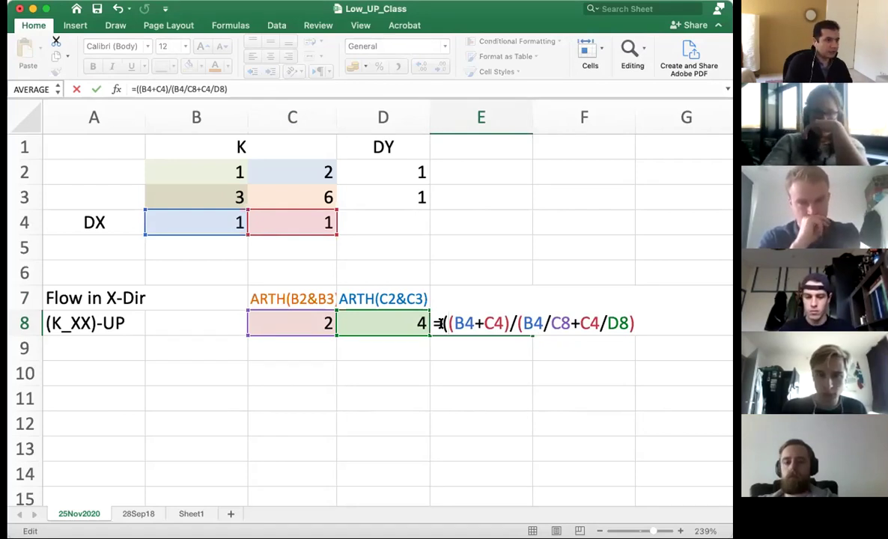
text(C)
text(*)
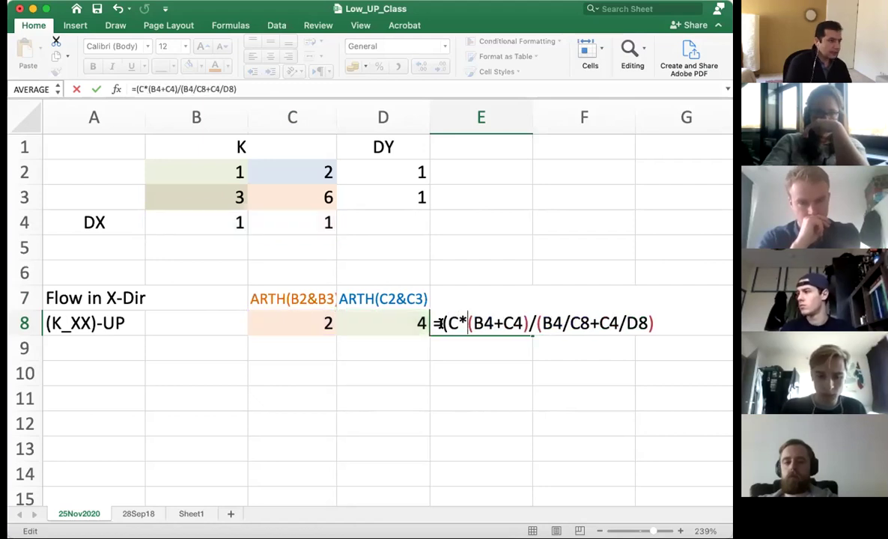
key(BackSpace)
text(8*)
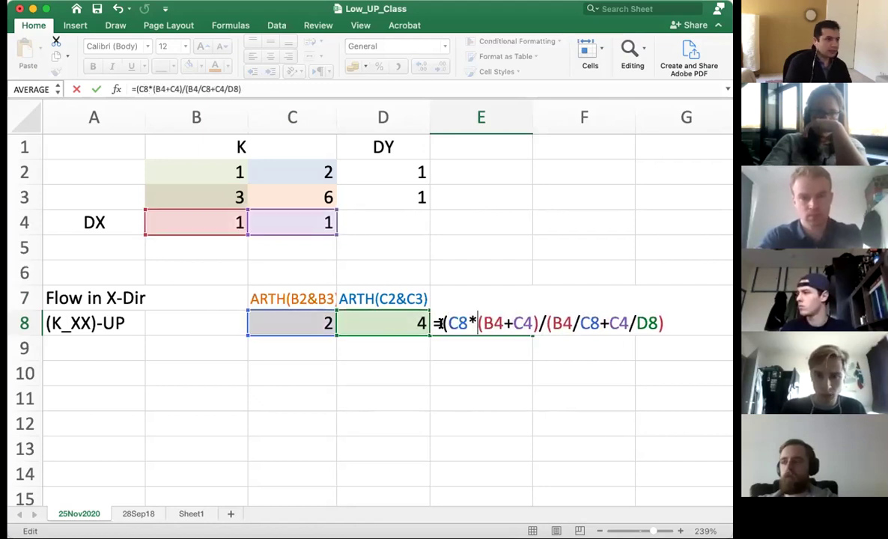
text(D8)
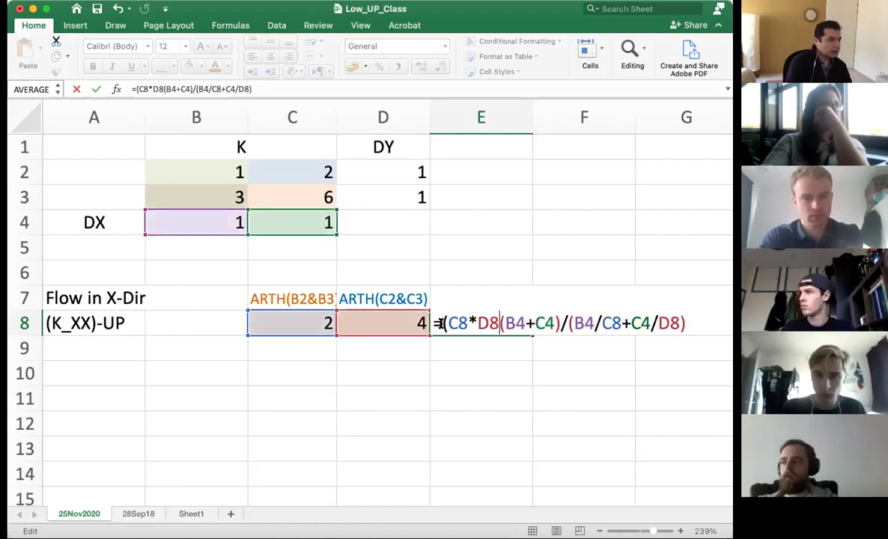
text())
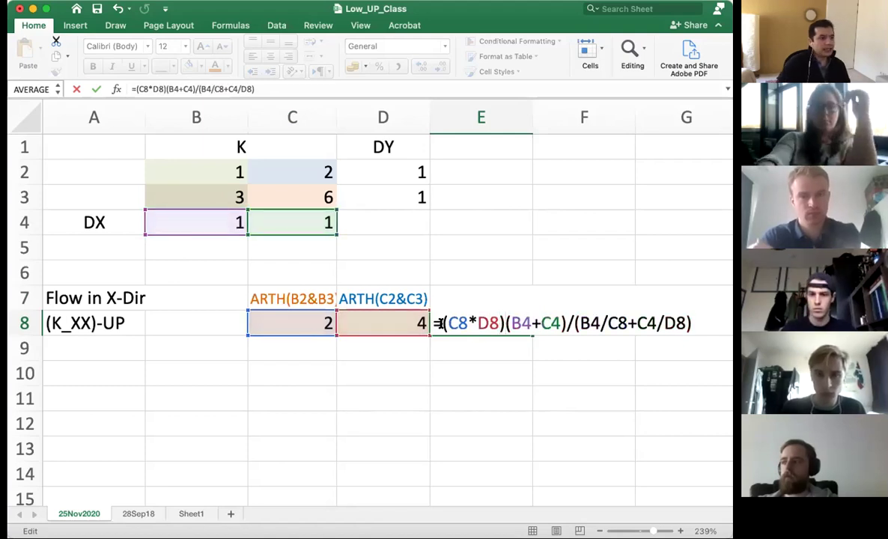
text(*)
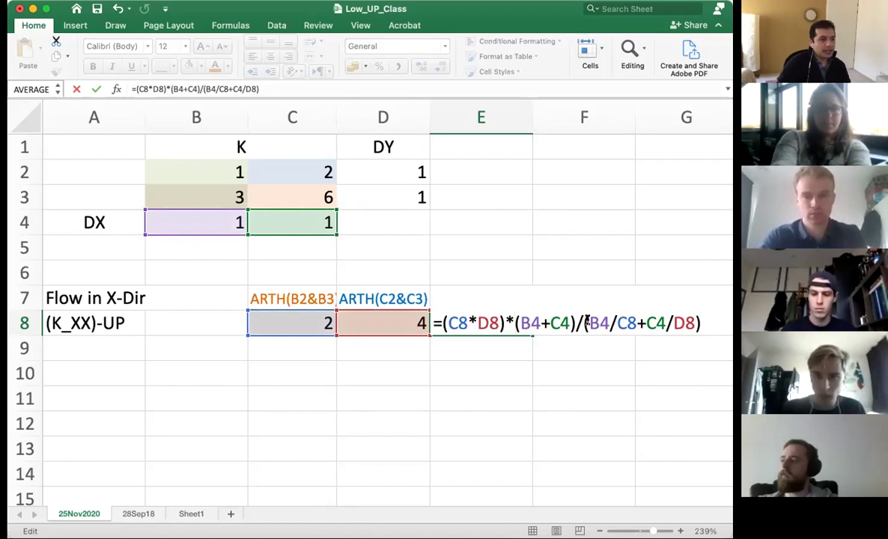
- Rewrite the E8 formula's denominator as (B4*D8+C4*C8), replacing the divisions with cross-products
drag(608, 322, 613, 322)
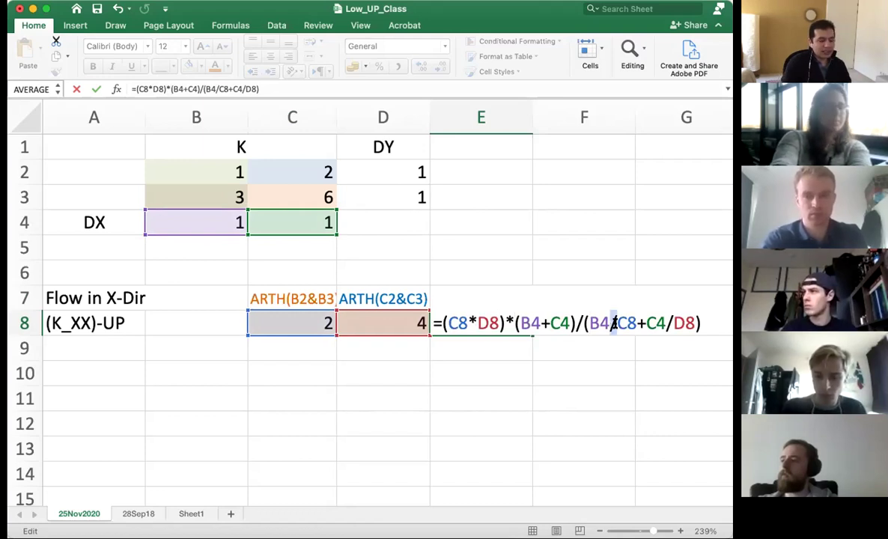
text(*D8)
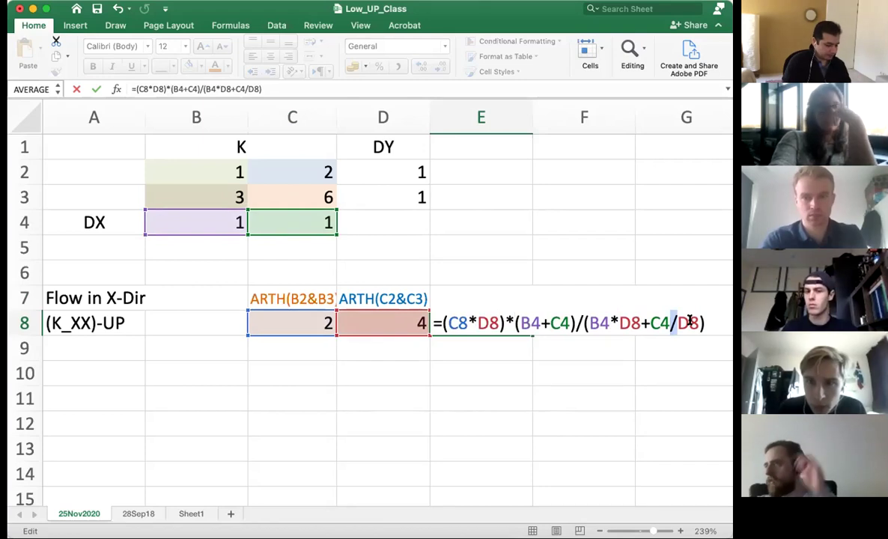
key(BackSpace)
text(*)
key(shift+Right)
text(C)
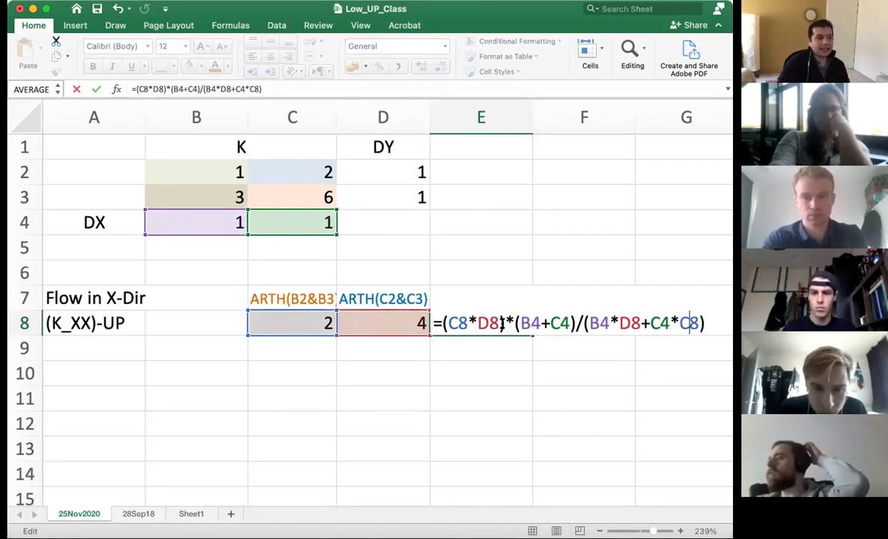
- Check the terms of the rewritten formula, enter it in E8 and set the cell's font color to red
drag(502, 323, 445, 323)
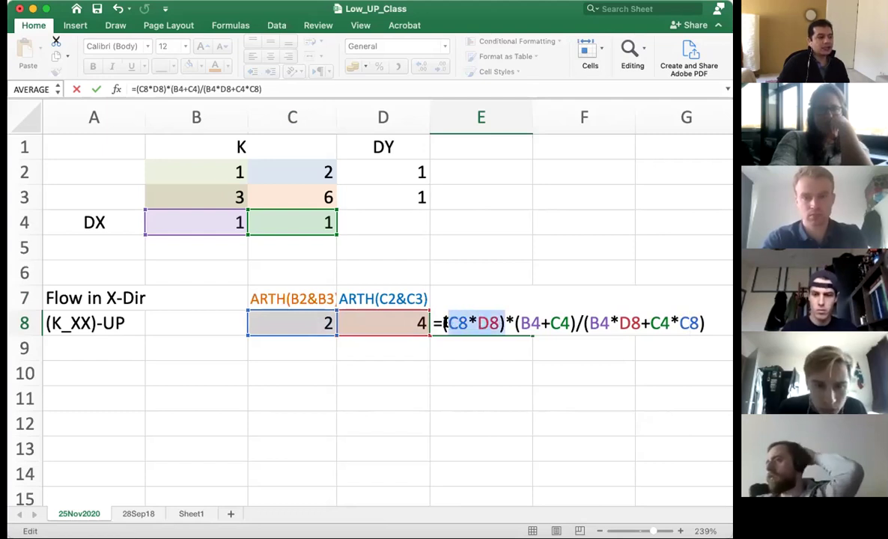
drag(441, 323, 502, 323)
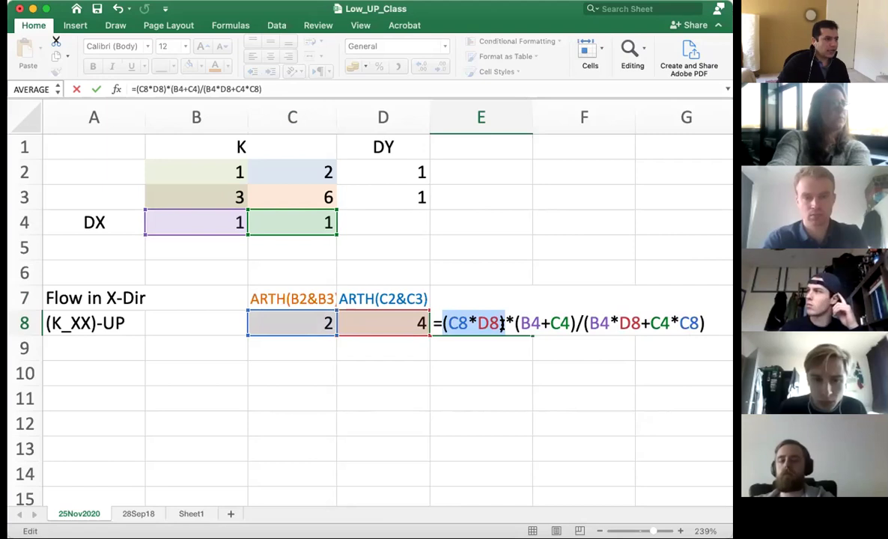
click(529, 324)
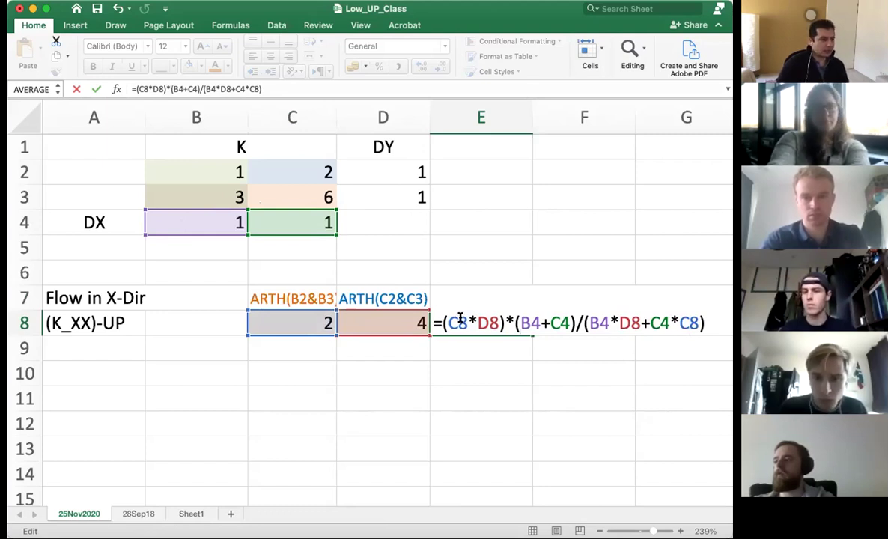
drag(440, 323, 573, 322)
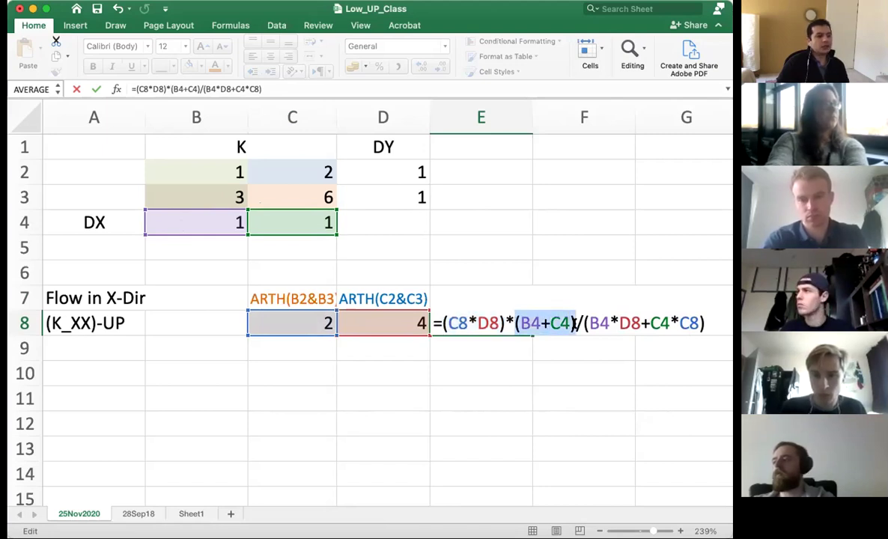
drag(585, 322, 704, 323)
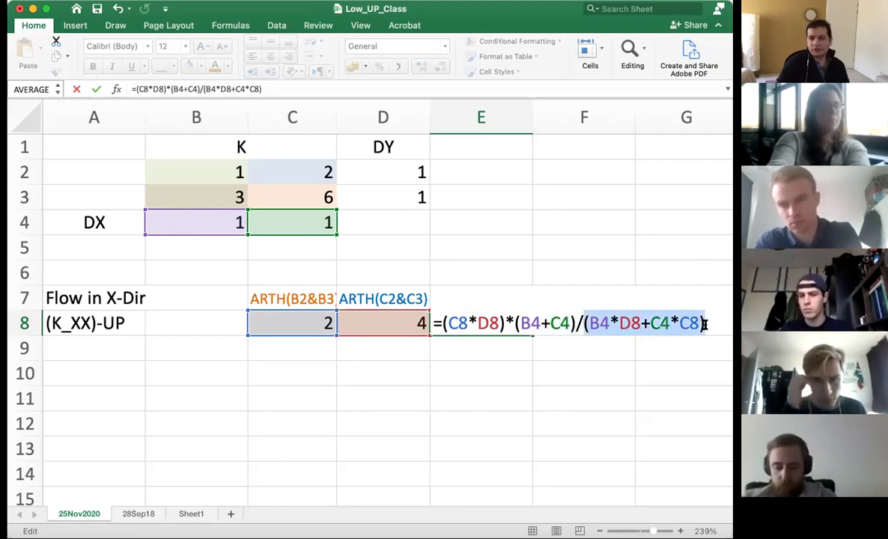
click(703, 323)
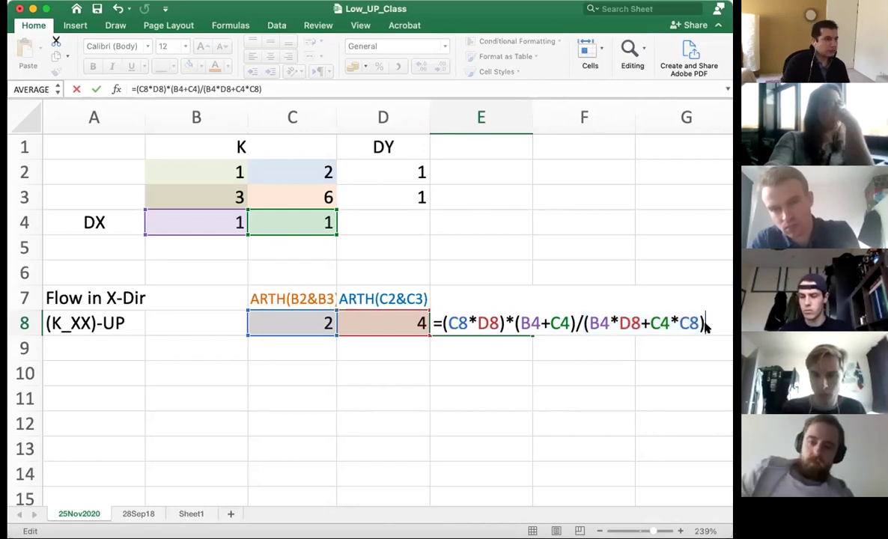
key(Return)
click(498, 320)
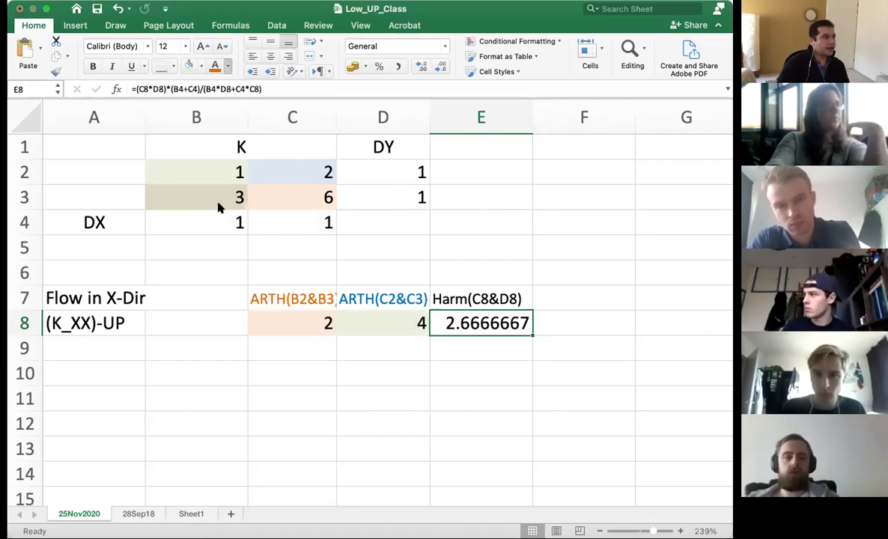
click(215, 66)
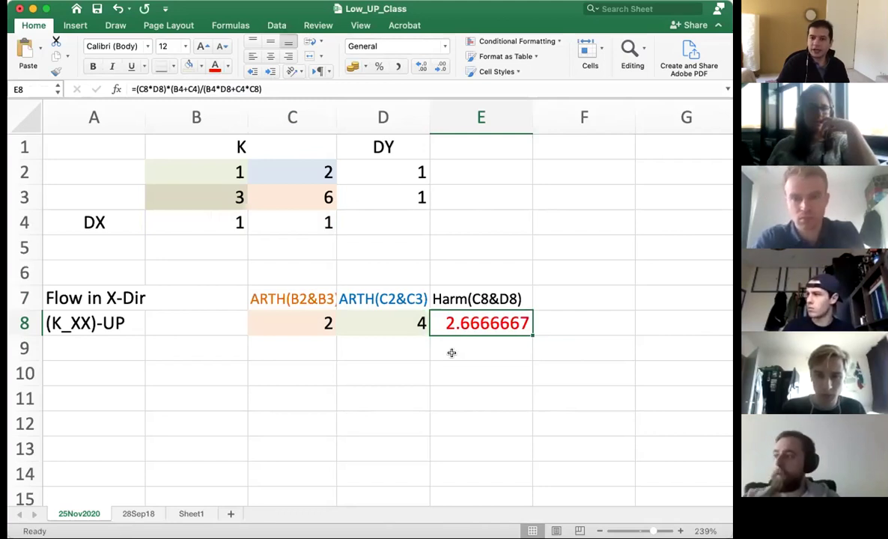
- Copy the (K_XX)-UP label from A8 to A9 and change the copy to (K_XX)-LOW
click(83, 324)
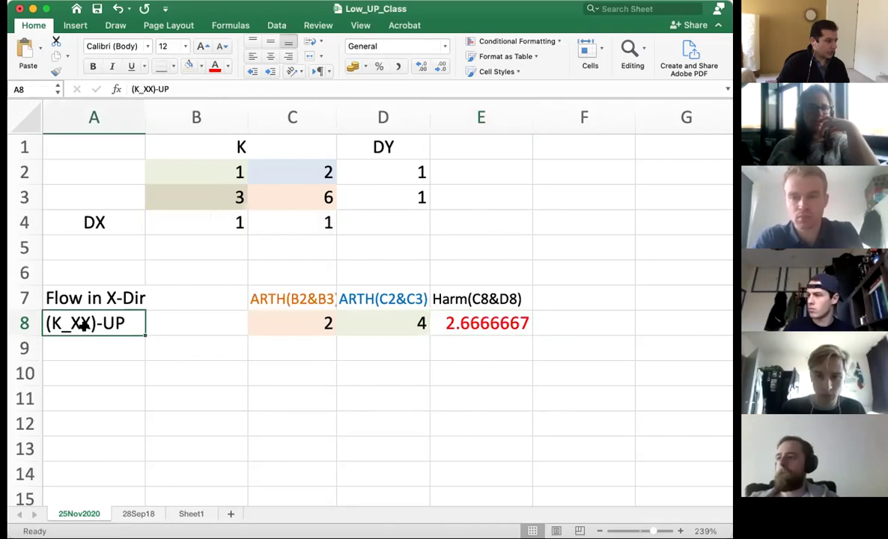
key(cmd+c)
click(84, 347)
key(cmd+v)
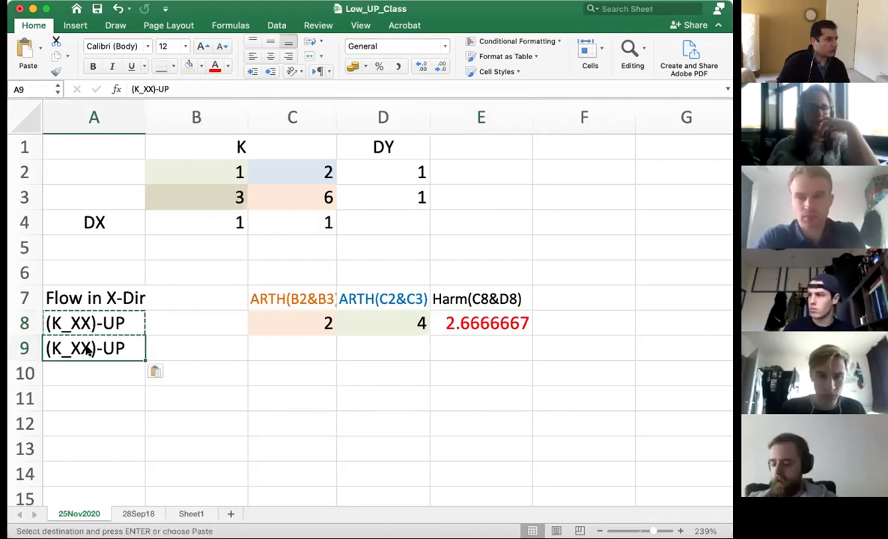
double_click(107, 347)
drag(104, 347, 134, 347)
text(LOW)
key(Return)
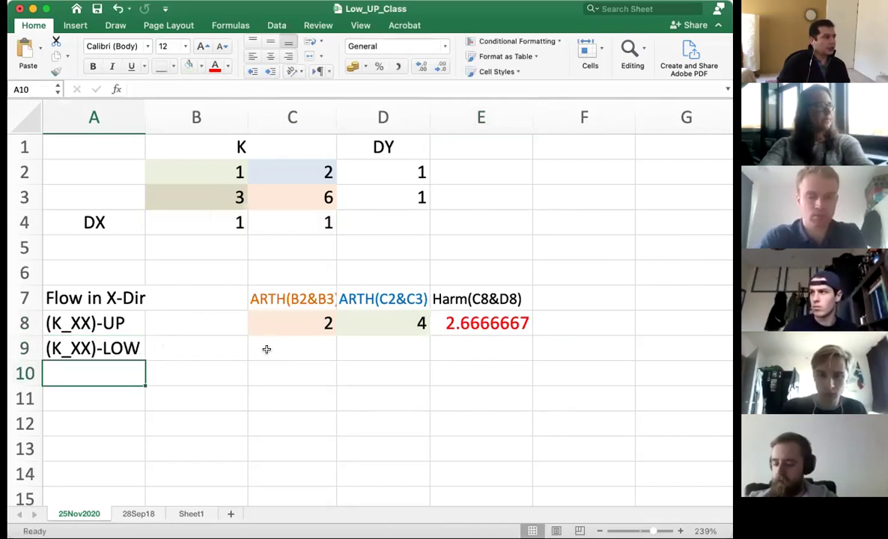
- Move the (K_XX)-LOW label from A9 down to A10
click(124, 348)
key(super+x)
click(117, 369)
key(super+v)
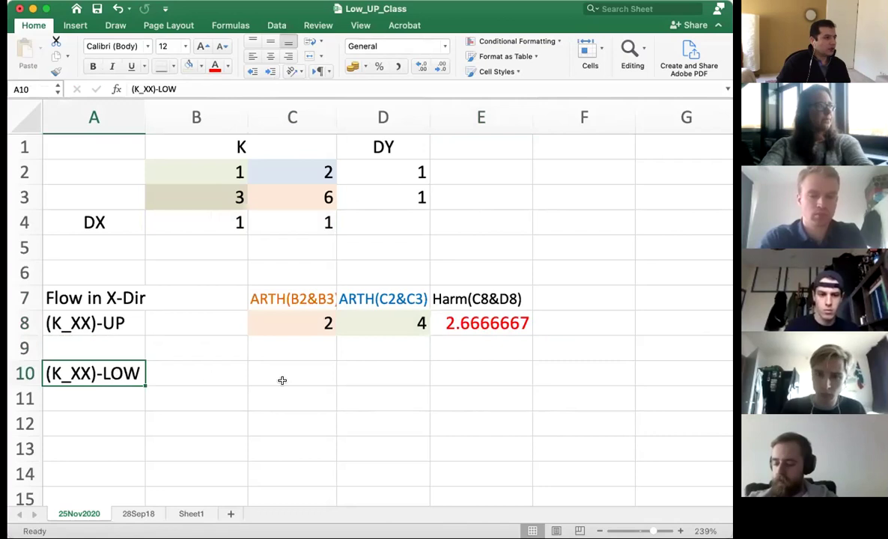
- Enter the label Harm(B2&C2) in C9, above the (K_XX)-LOW row
click(299, 376)
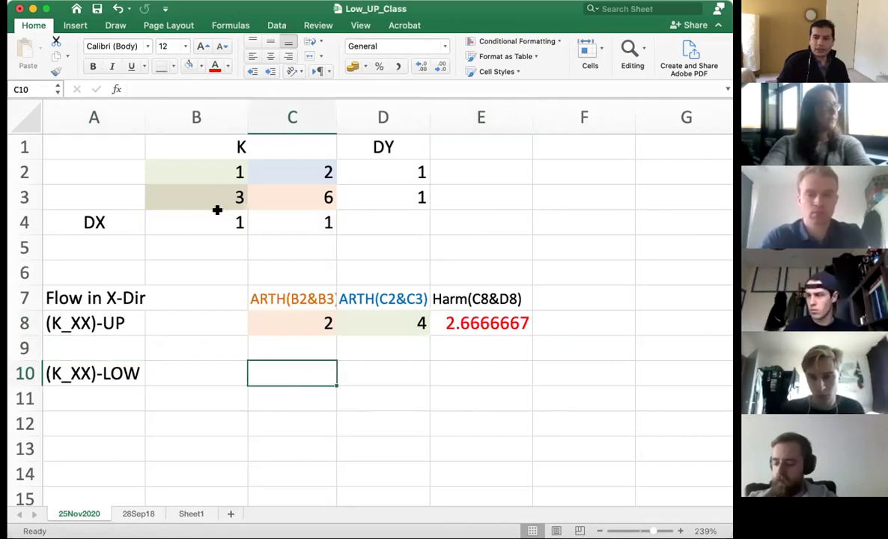
click(303, 348)
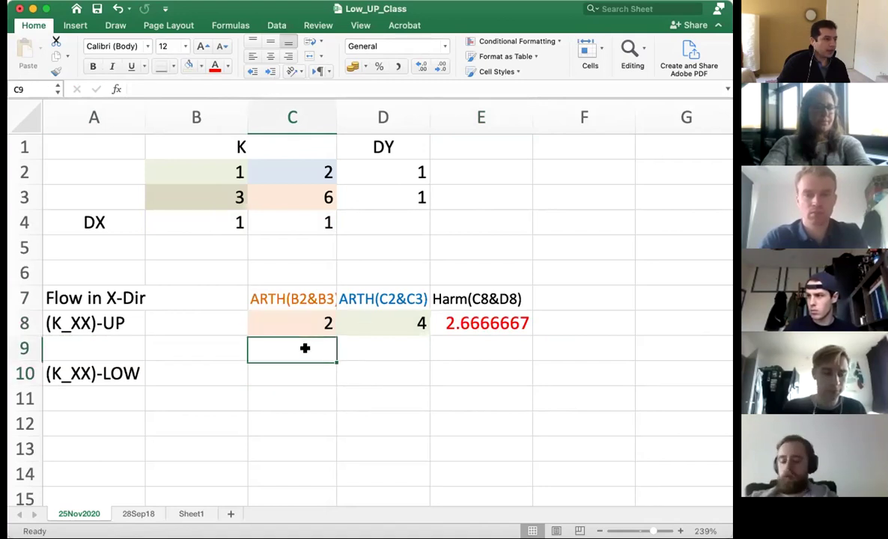
text(Harm()
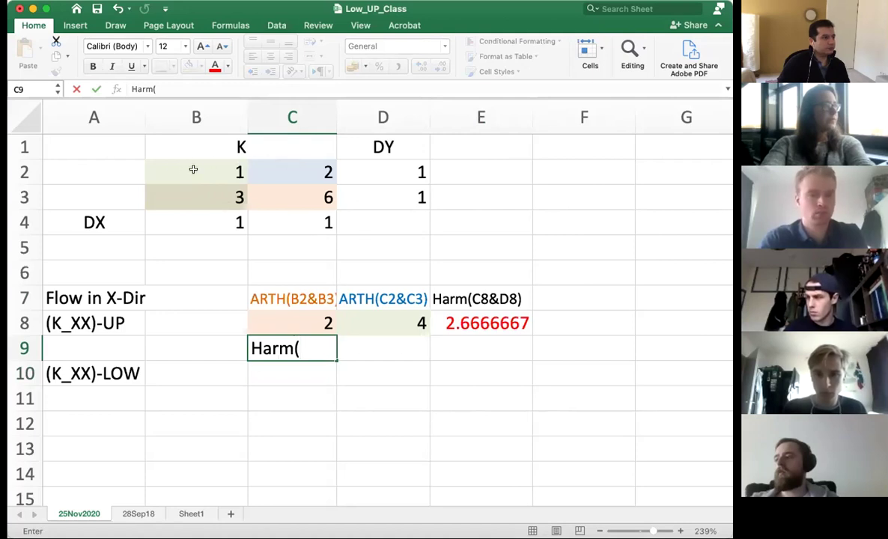
text(B)
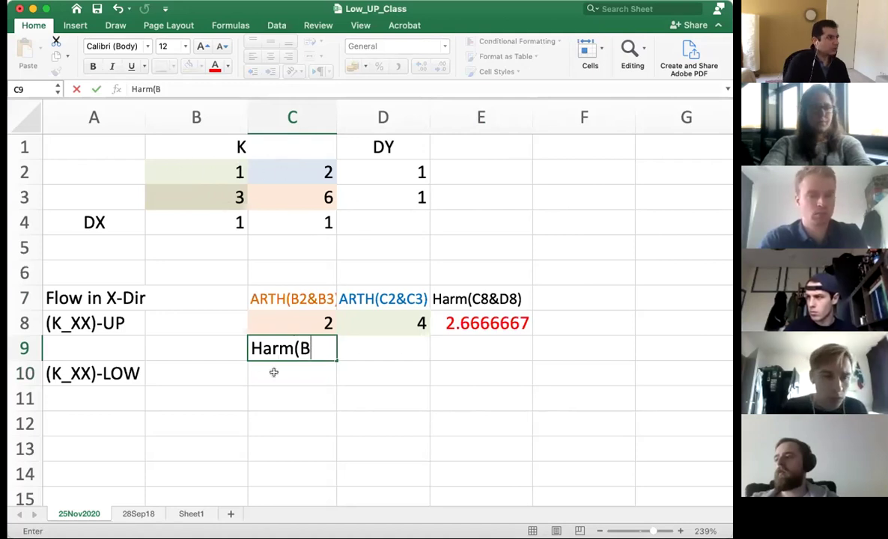
text(2&C2)
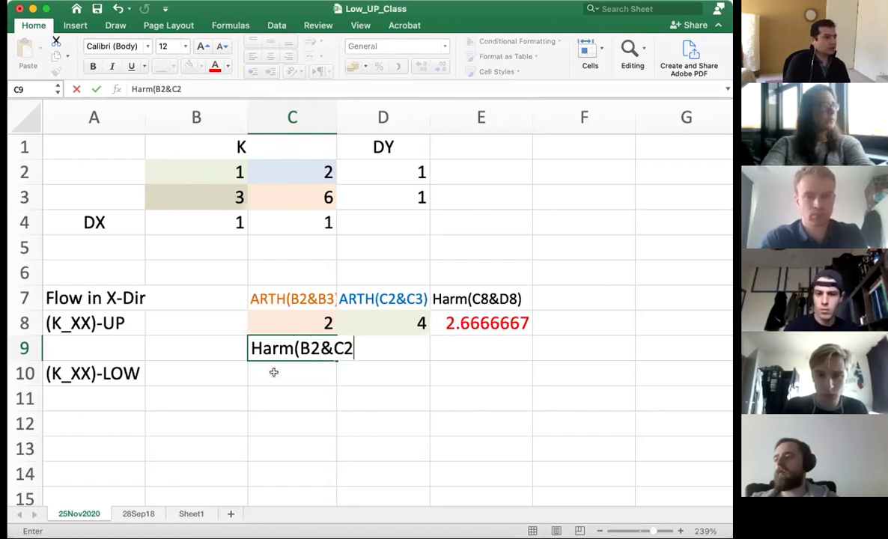
key(Return)
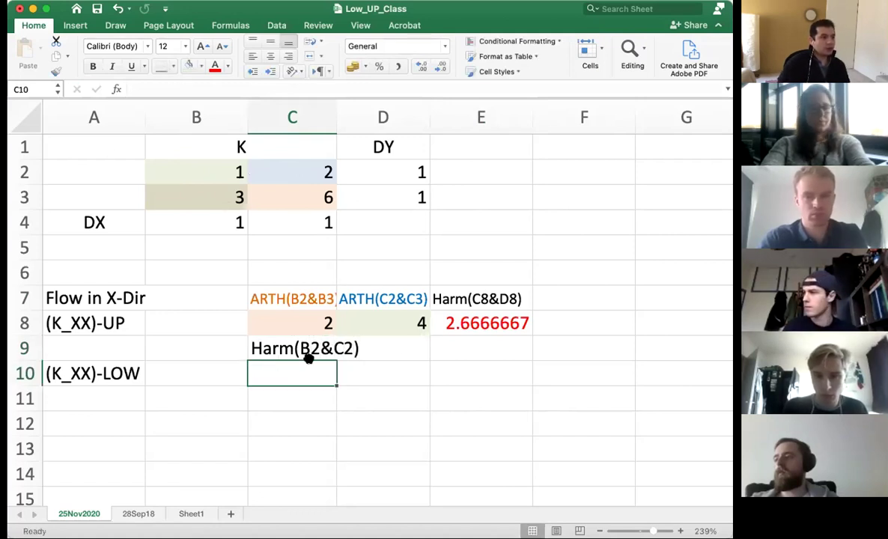
- Set the font size of C9:E9 to 10
drag(307, 352, 453, 350)
click(164, 42)
text(10)
key(Return)
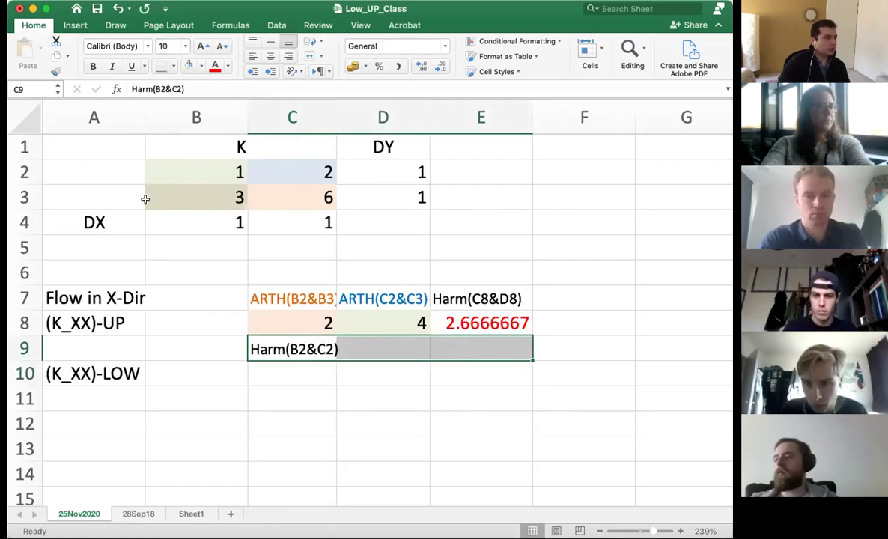
- Widen column C slightly to fit its labels and enter the label Harm(B3&C3) in D9
click(294, 345)
drag(187, 173, 291, 173)
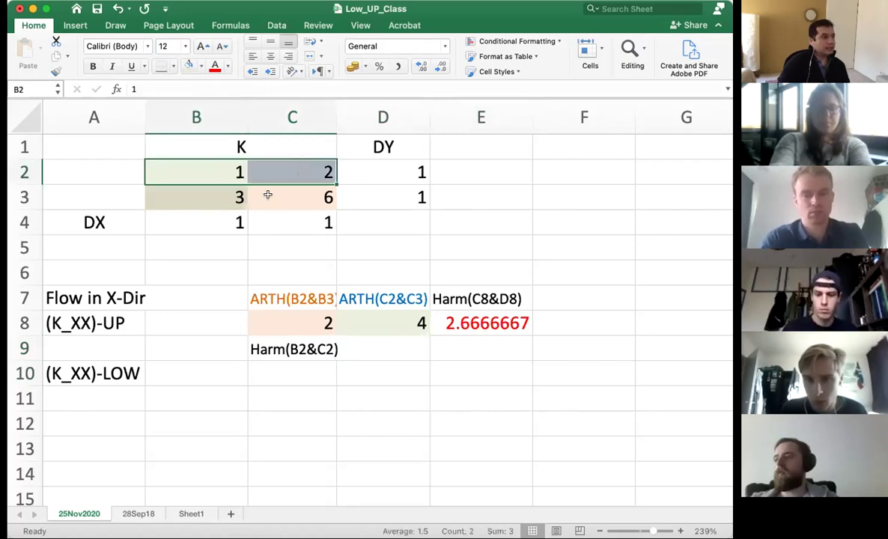
drag(192, 196, 295, 198)
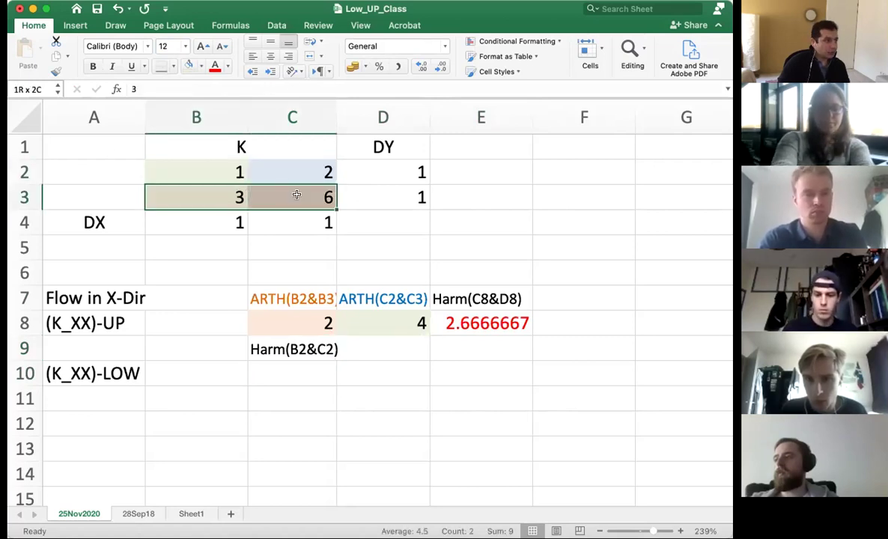
click(365, 348)
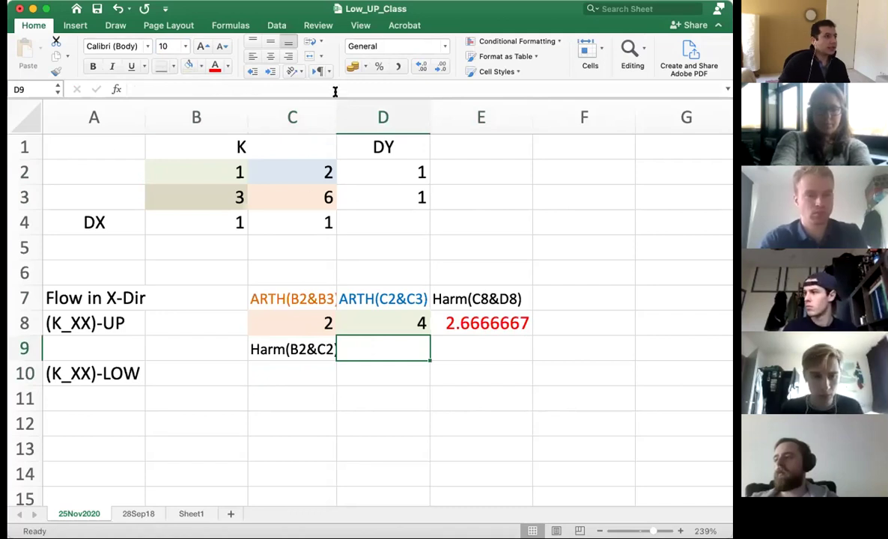
drag(335, 101, 338, 102)
text(Harm)
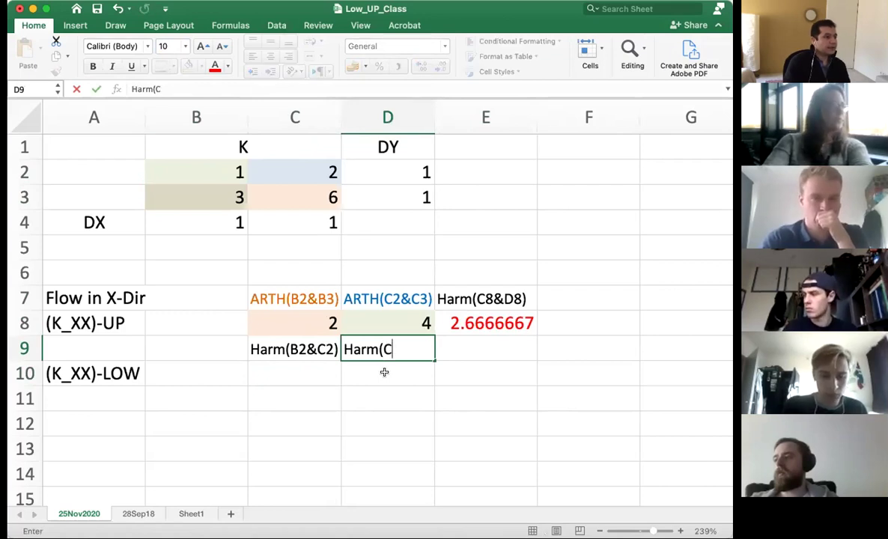
text((B)
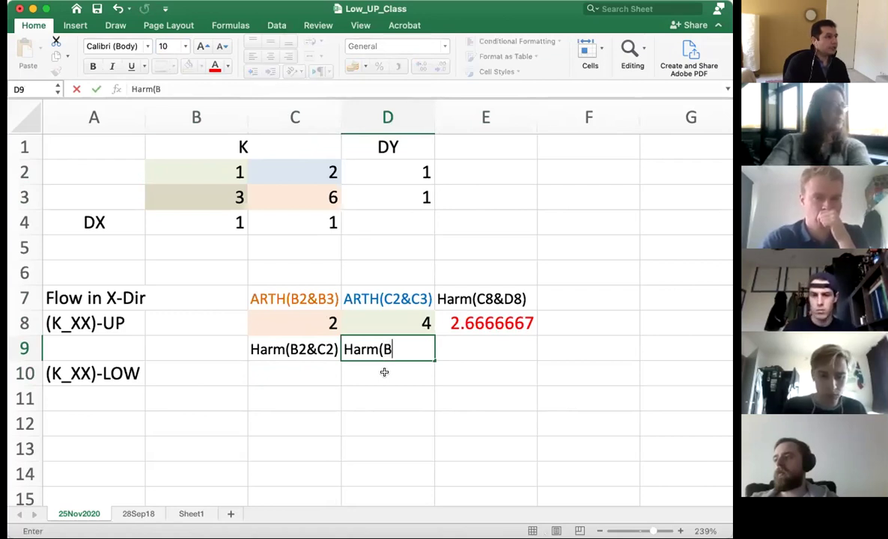
text(3&C3))
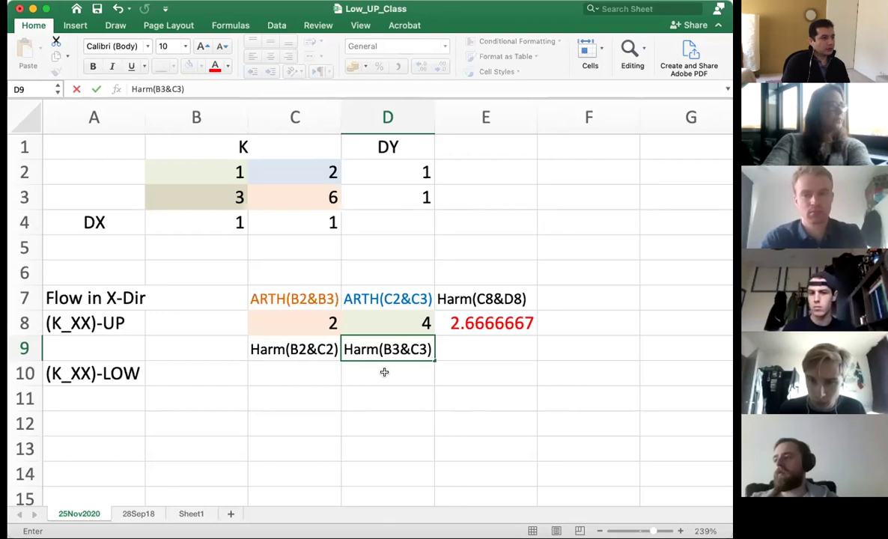
key(Return)
- Check the harmonic-average labels in C9 and D9 against the K rows B2:C2 and B3:C3
key(Up)
key(Left)
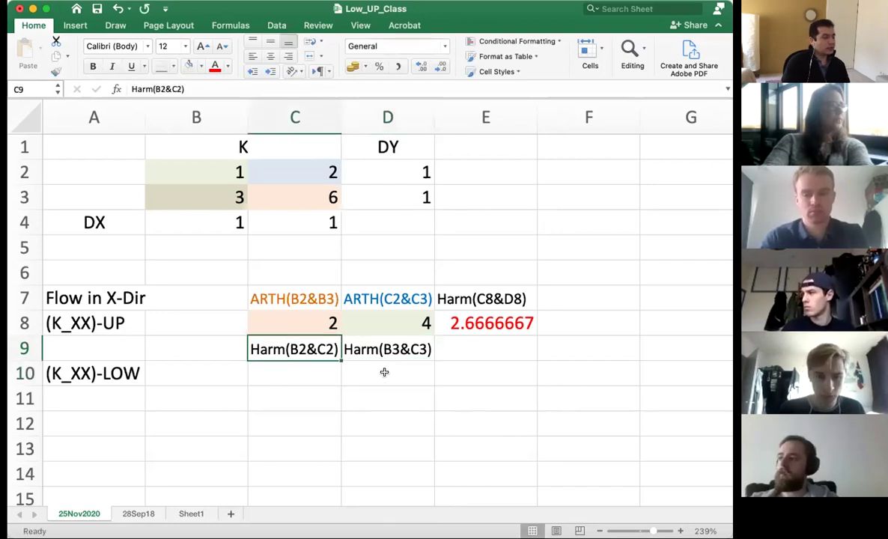
key(Right)
key(Down)
key(Left)
key(Right)
key(Up)
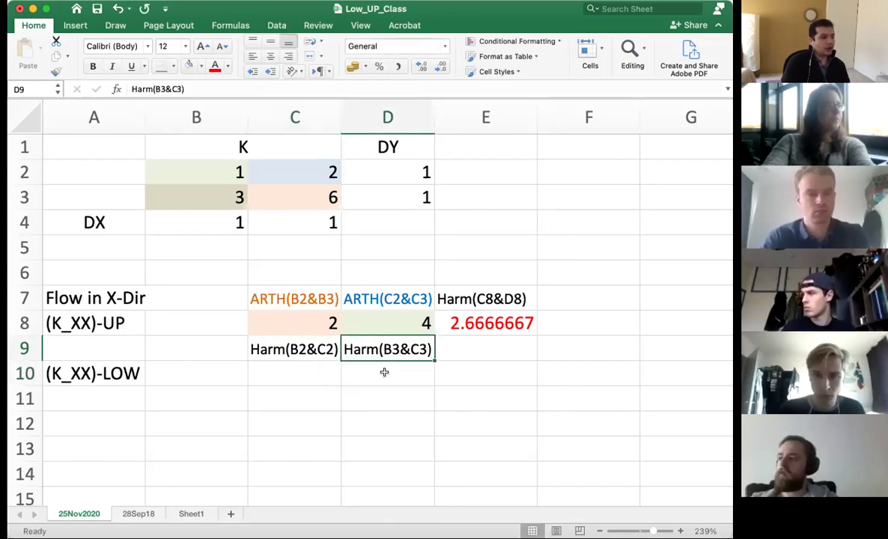
drag(194, 171, 283, 172)
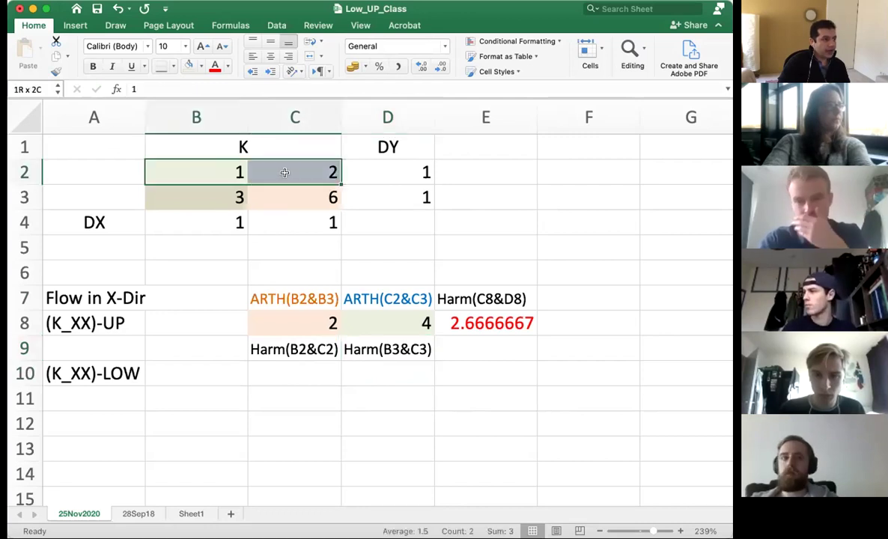
drag(201, 193, 279, 196)
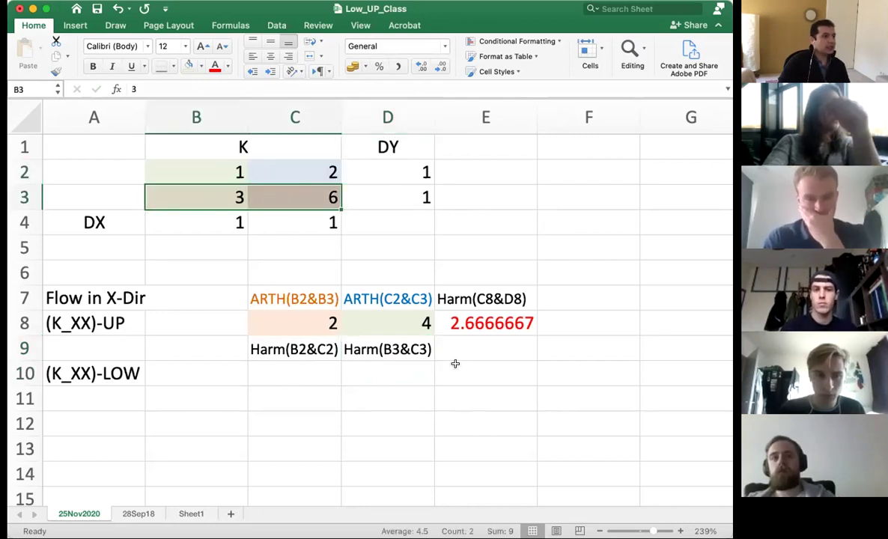
- Enter the label ARTH(C10&D10) in E9
click(477, 348)
text(ARTH)
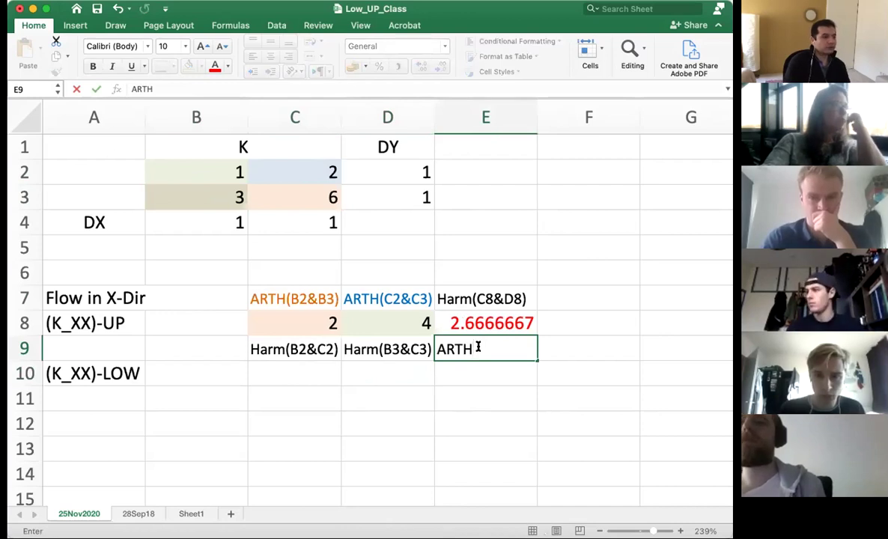
key(Return)
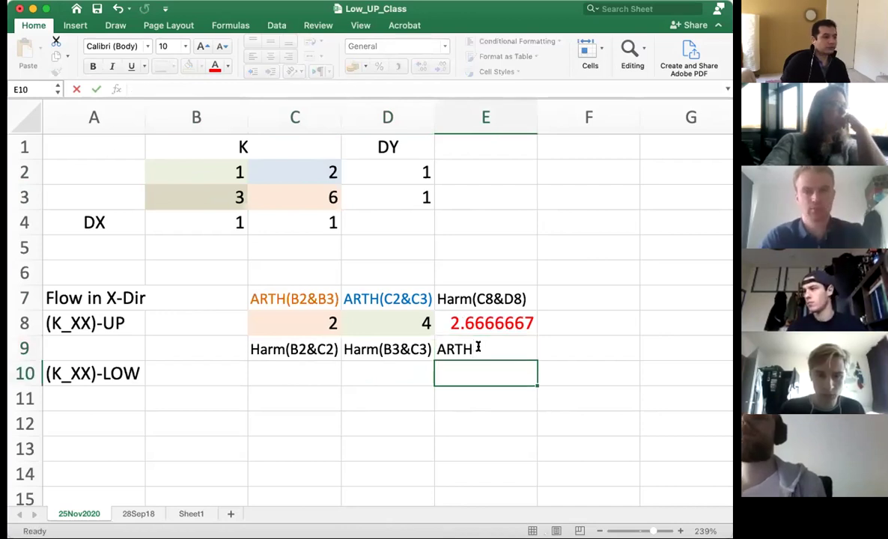
double_click(478, 348)
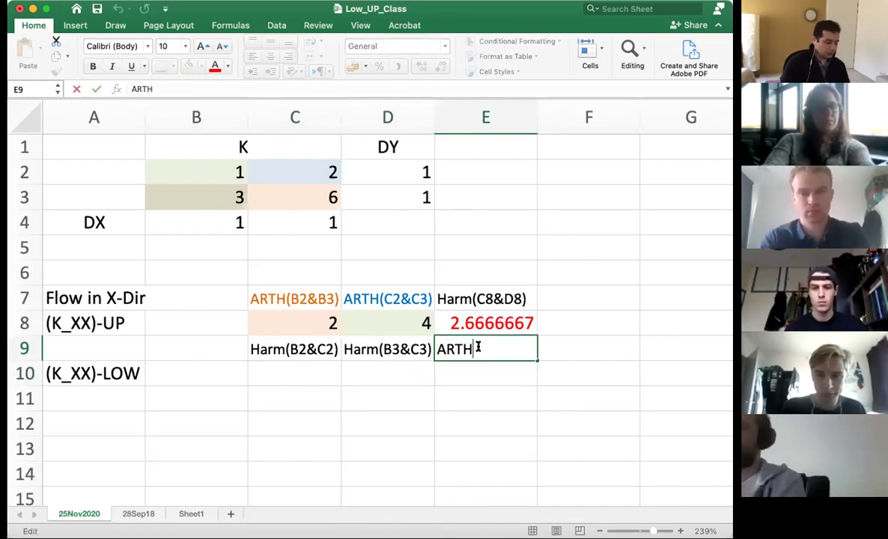
text(()
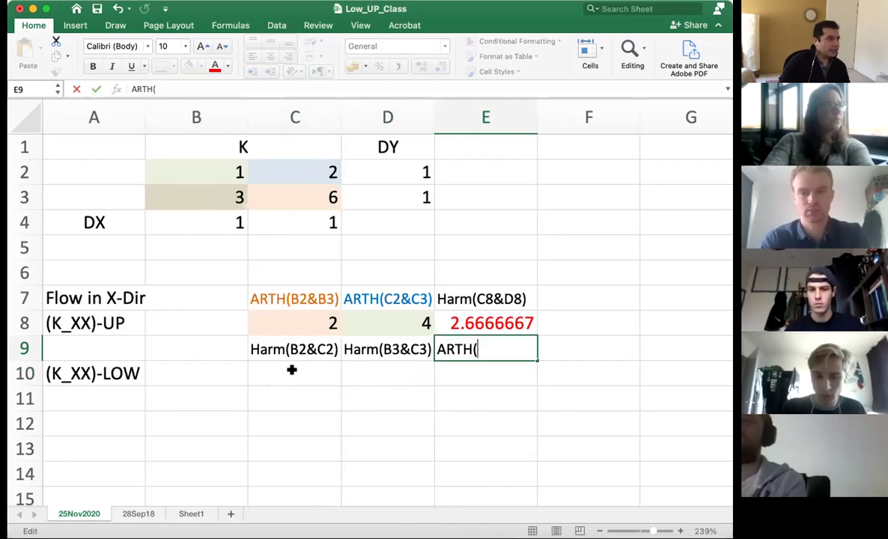
text(C10)
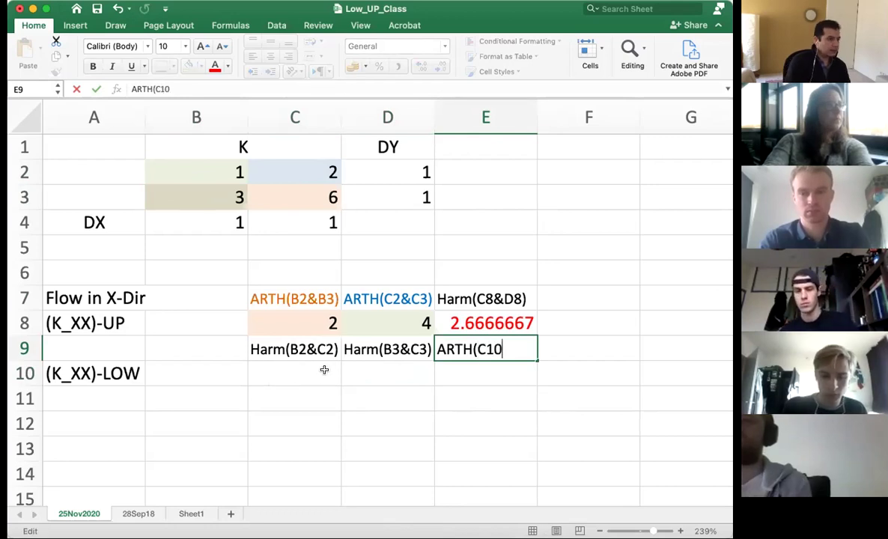
text(&D)
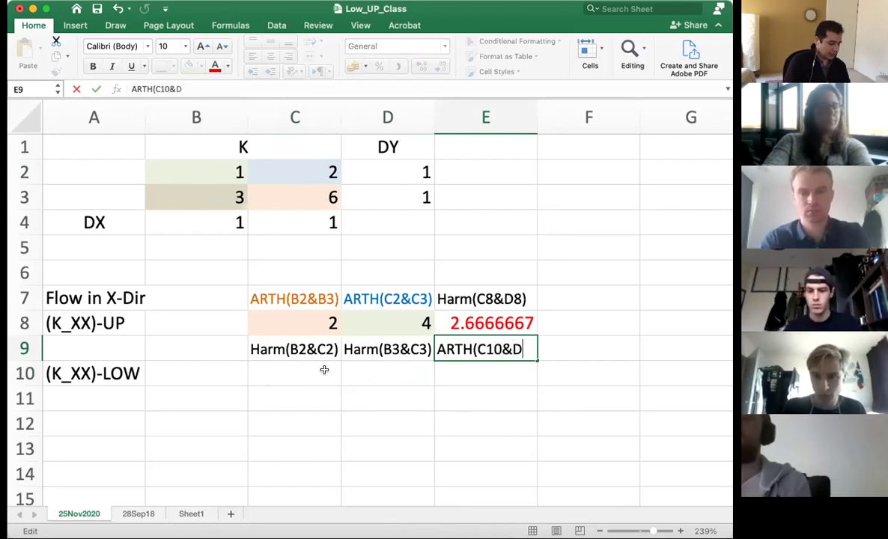
text(10))
key(Return)
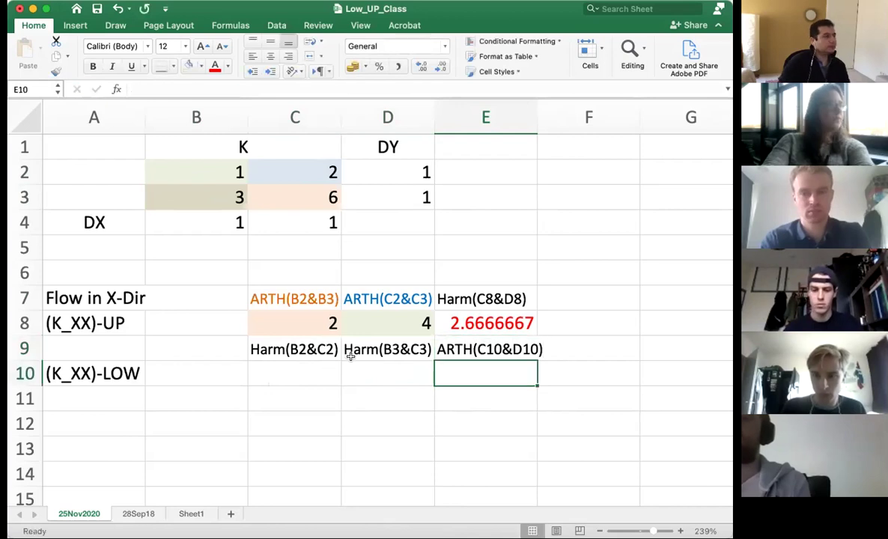
- Widen column E to fit its longest label and center the column's contents
drag(536, 112, 566, 112)
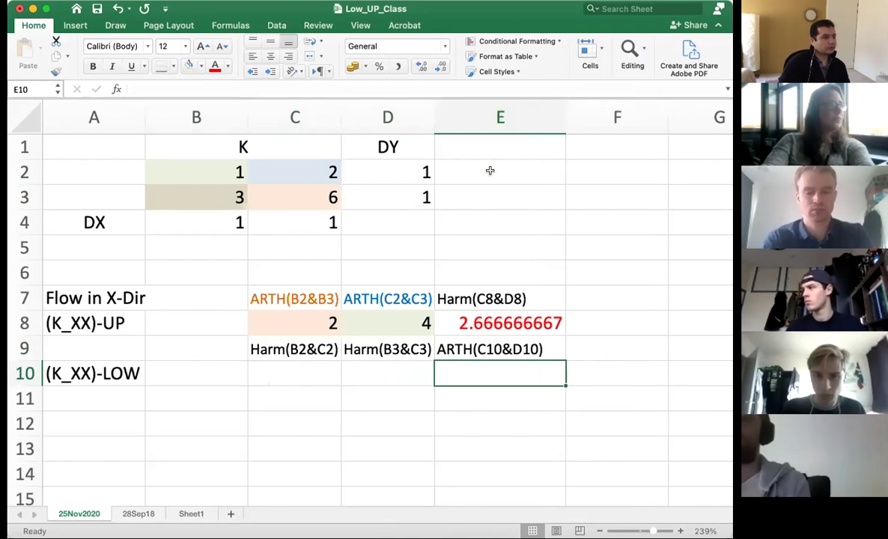
click(483, 121)
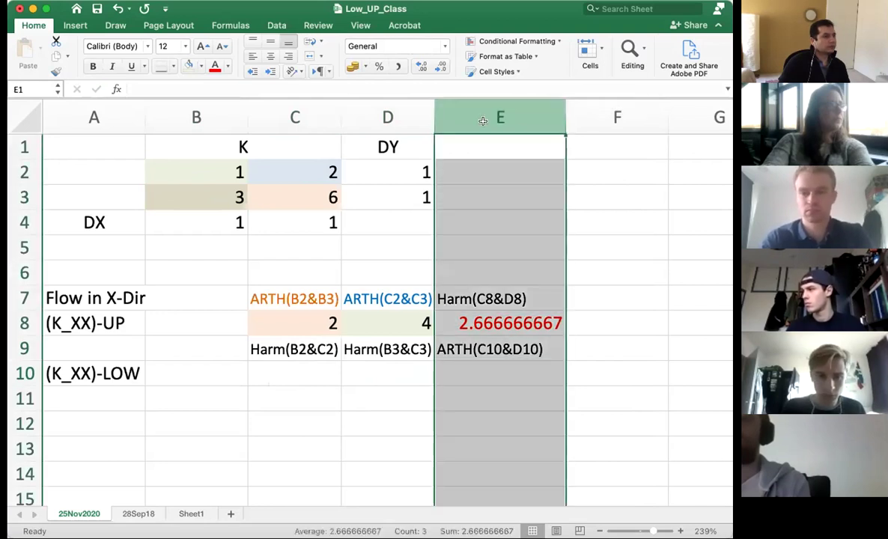
click(270, 56)
- Fill C10 with light blue and D10 with light gray
mouse_move(378, 373)
mouse_down()
mouse_move(379, 486)
mouse_move(378, 373)
mouse_up()
click(306, 369)
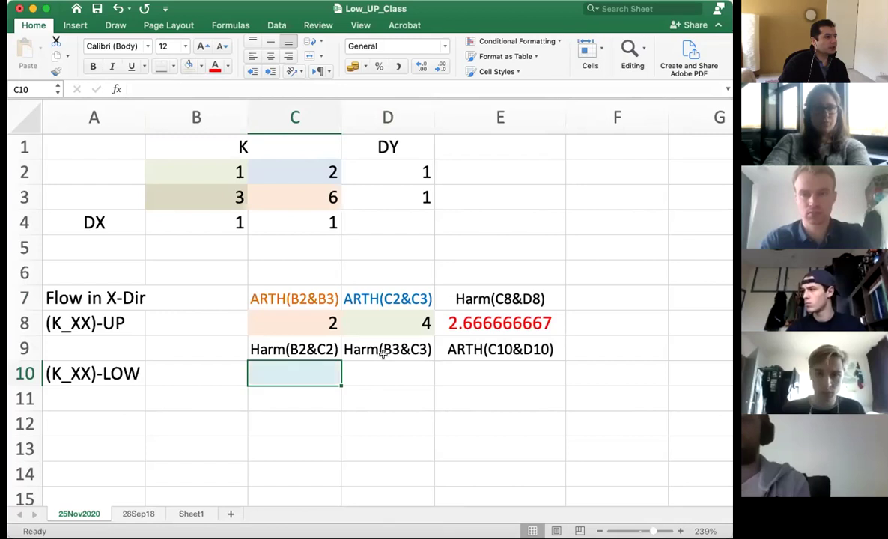
click(402, 377)
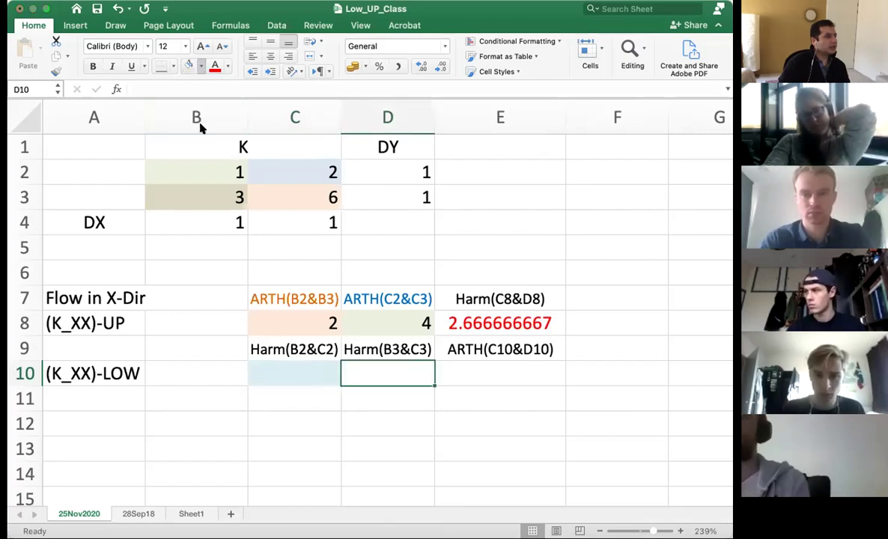
click(485, 382)
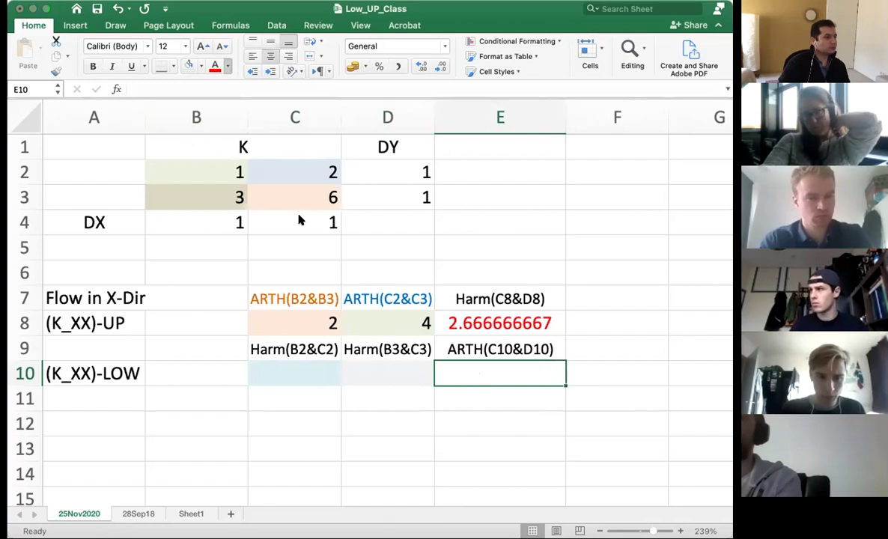
- Start the C10 formula with the sum of the DX values, =(B4+C4)
click(287, 367)
double_click(288, 367)
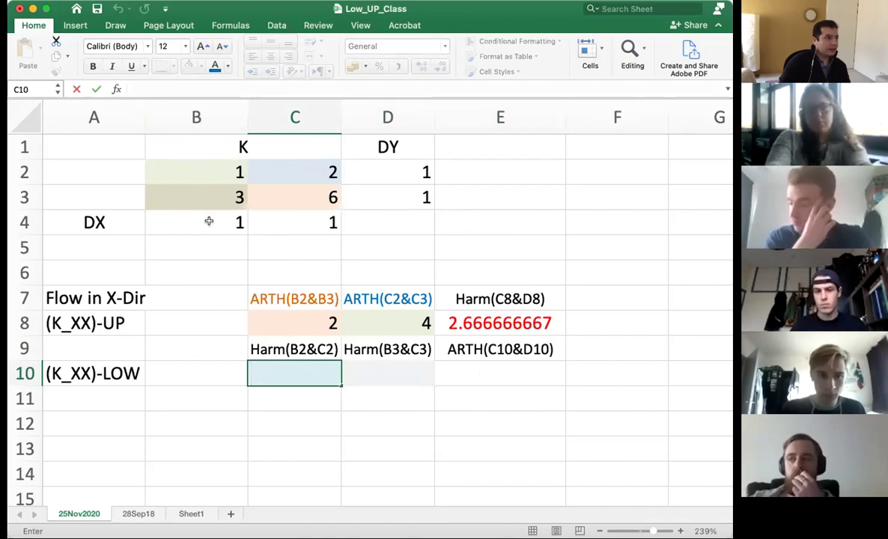
text(=)
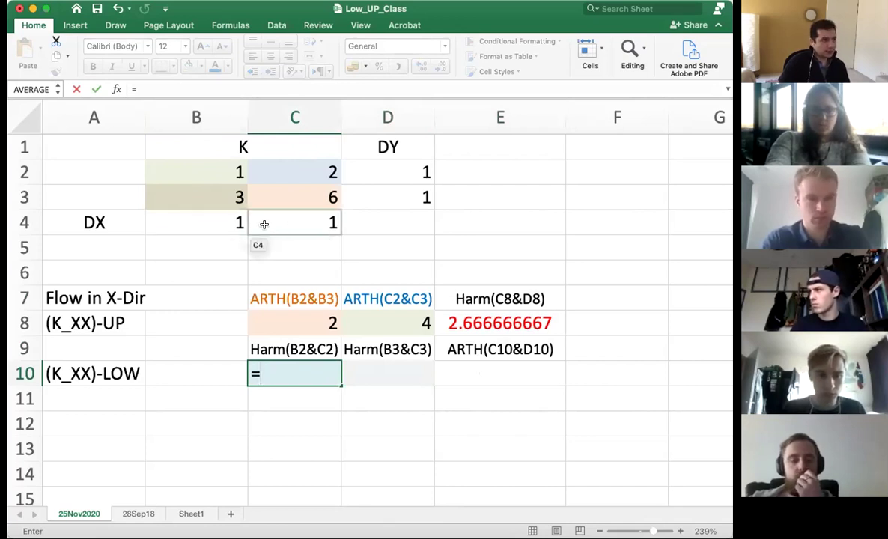
text(()
click(228, 223)
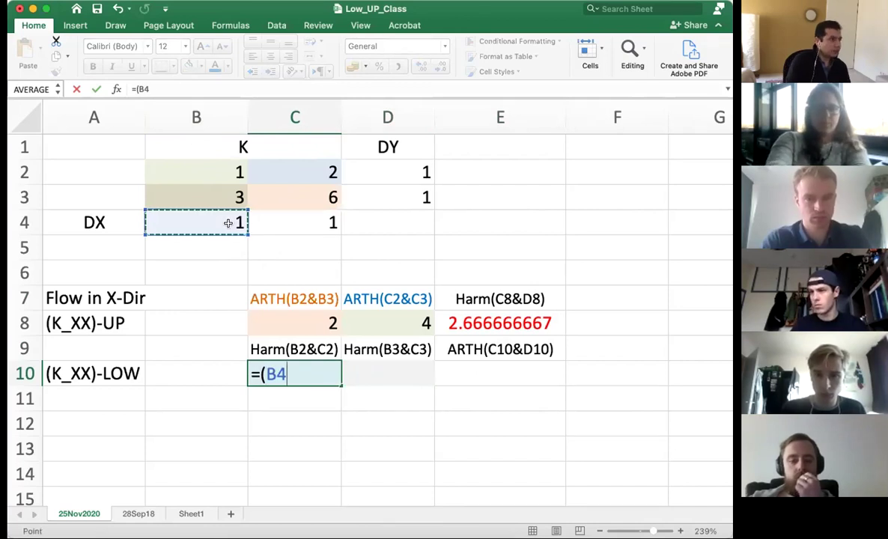
text(+)
click(299, 222)
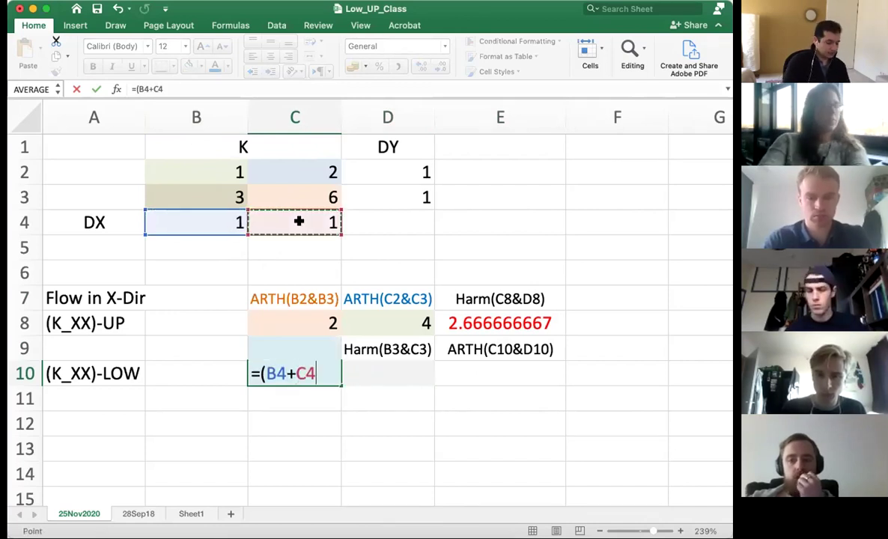
text())
- Make both DX references in the C10 formula absolute, giving =($B$4+$C$4)
click(266, 372)
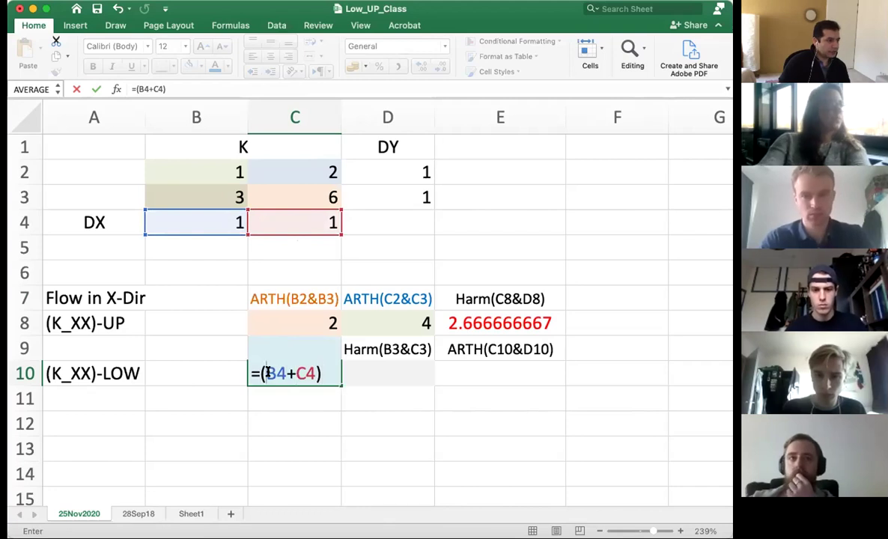
key(F4)
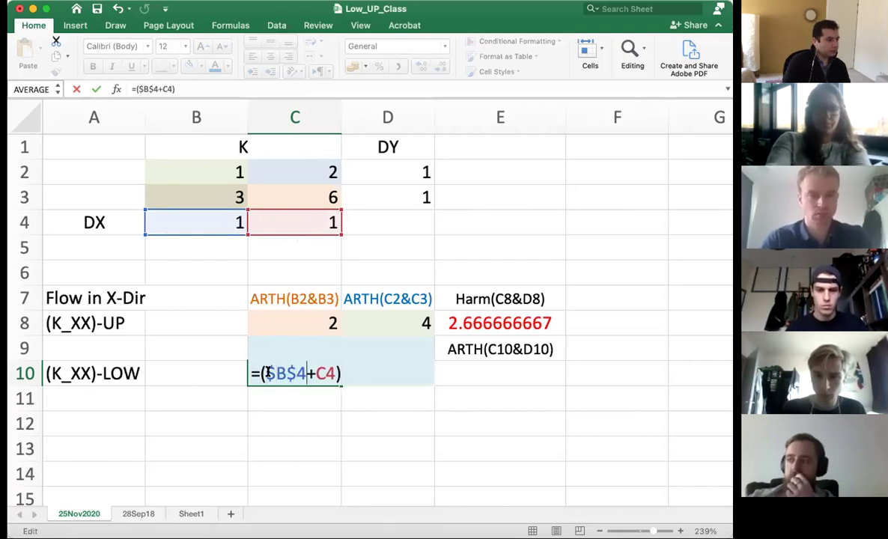
text($)
key(Right)
text($4))
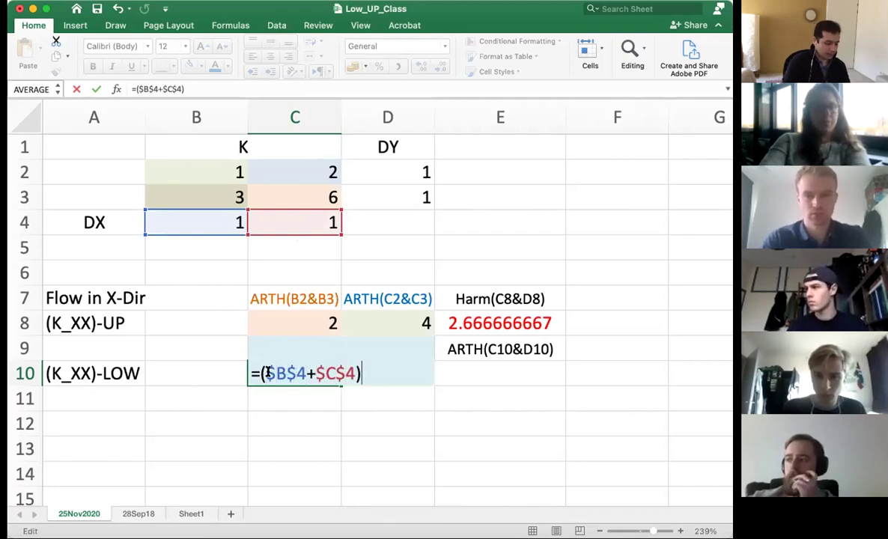
- Divide the DX sum in C10 by the sum of DX over K for the first row, (B4/B2+C4/C2)
text(/)
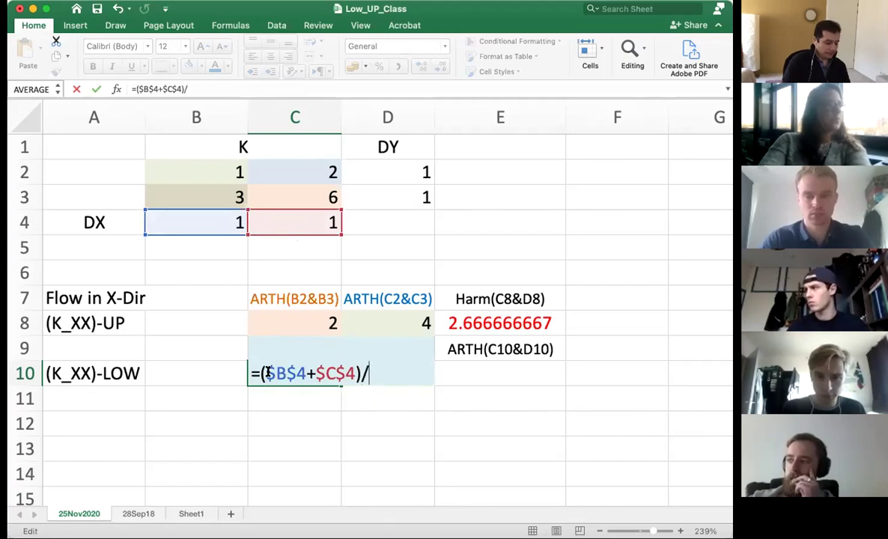
text(())
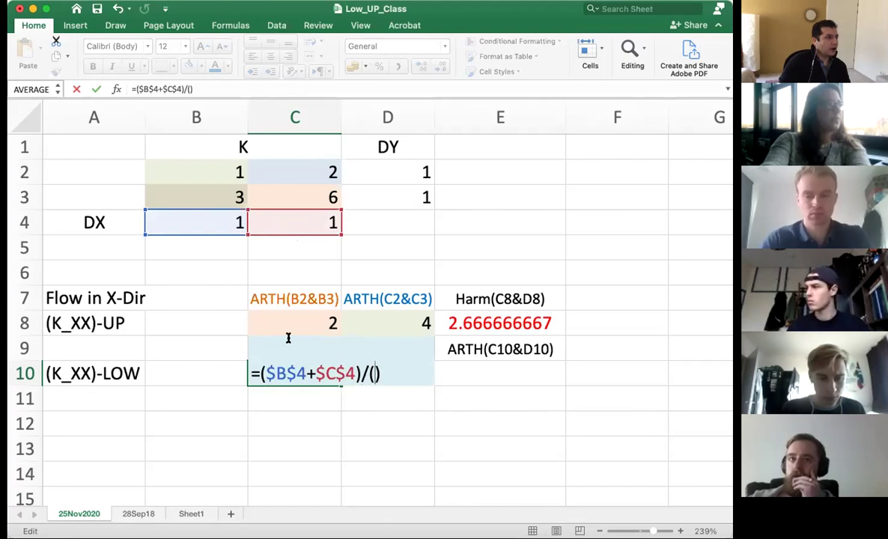
click(222, 226)
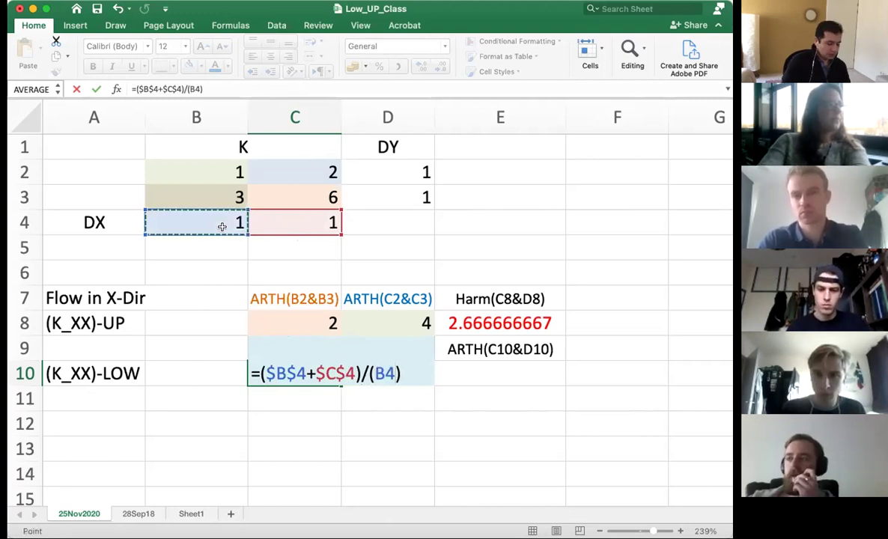
text(/)
click(213, 171)
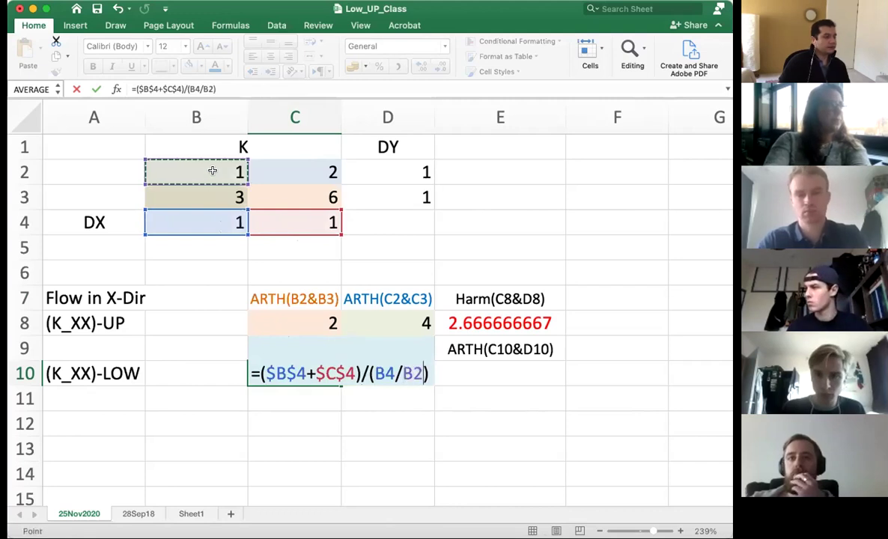
text(+)
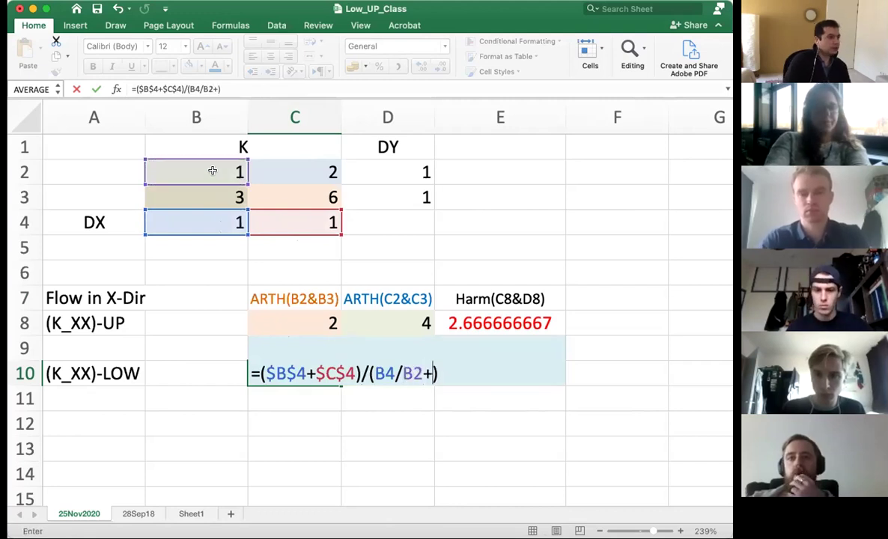
click(297, 225)
text(/)
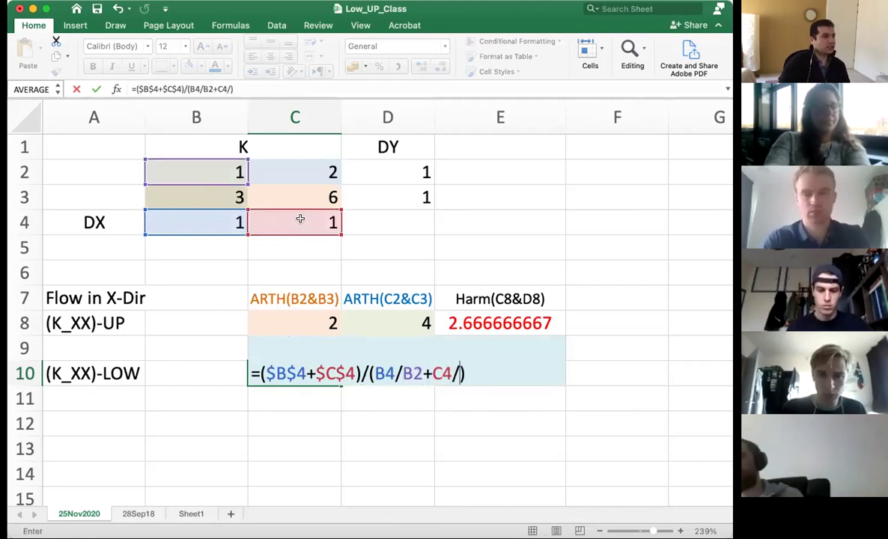
click(305, 172)
- Make the denominator's DX references in the C10 formula absolute, as $B$4 and $C$4
click(365, 372)
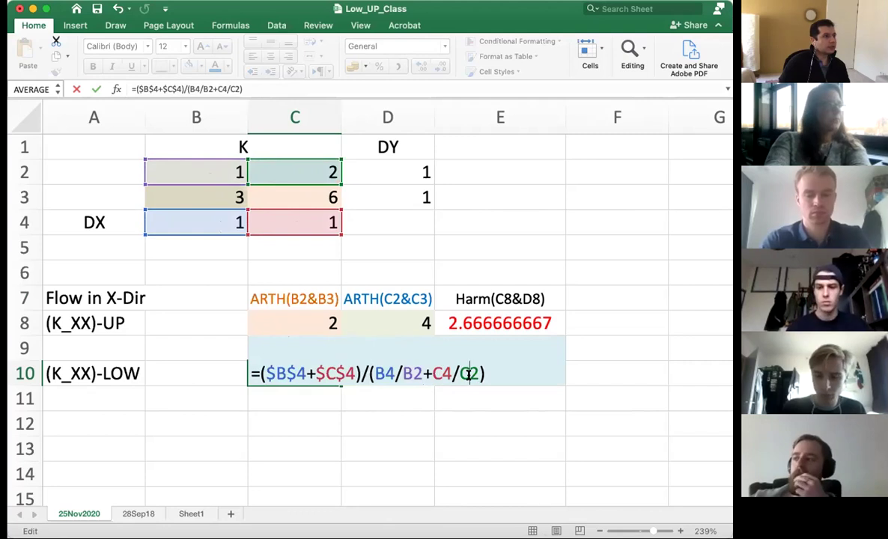
click(371, 373)
text($)
click(391, 372)
text($B$)
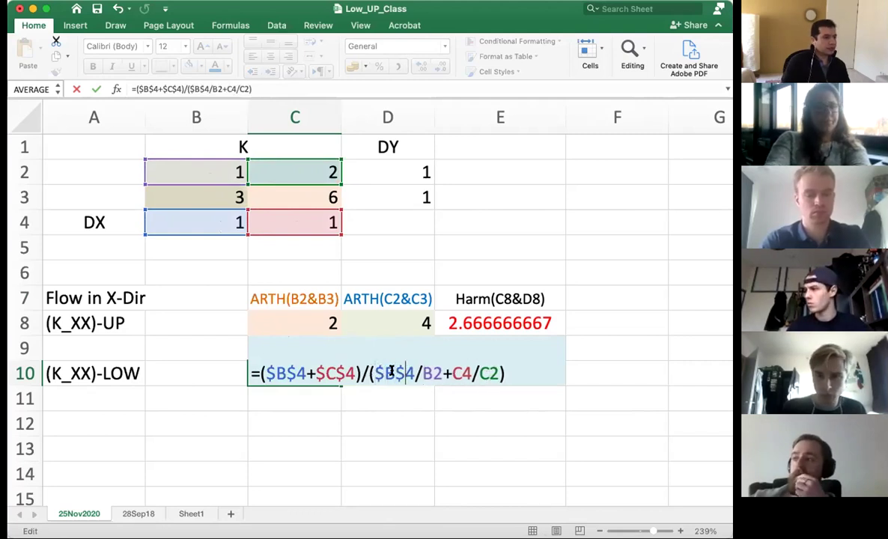
click(453, 372)
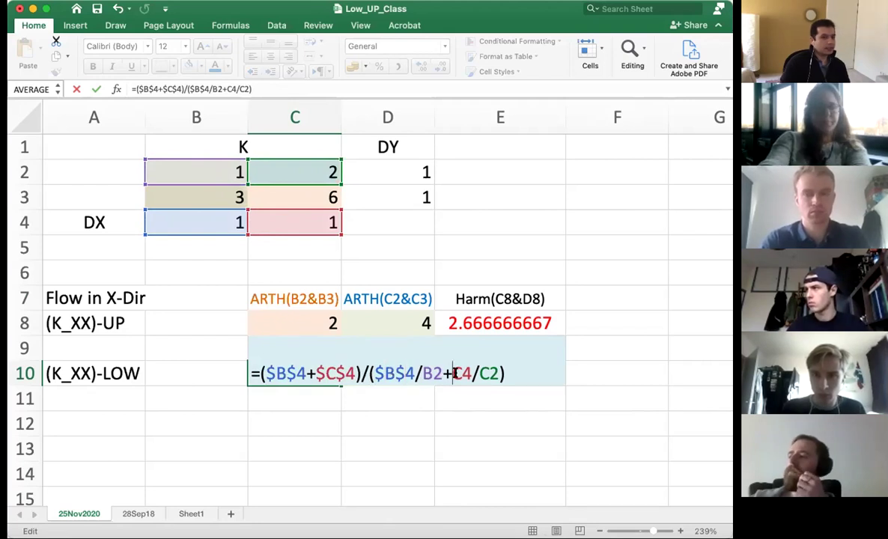
text($B)
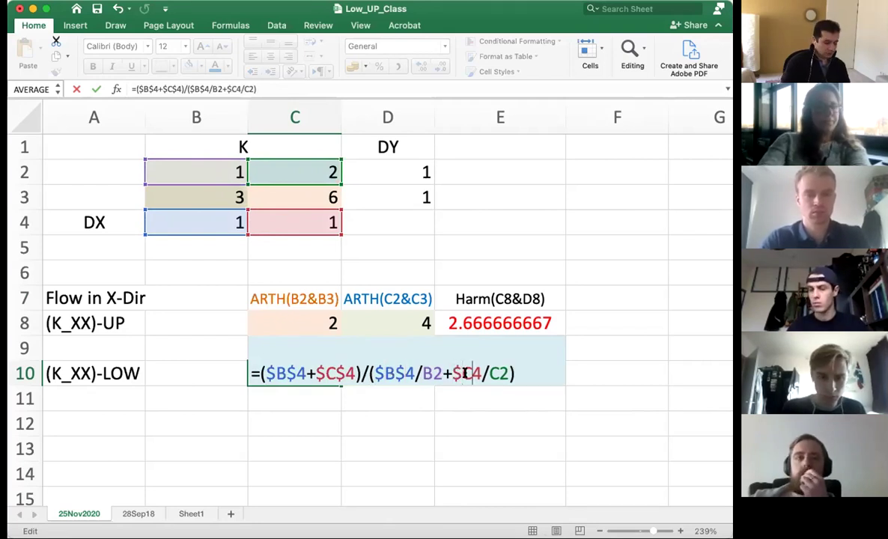
text($)
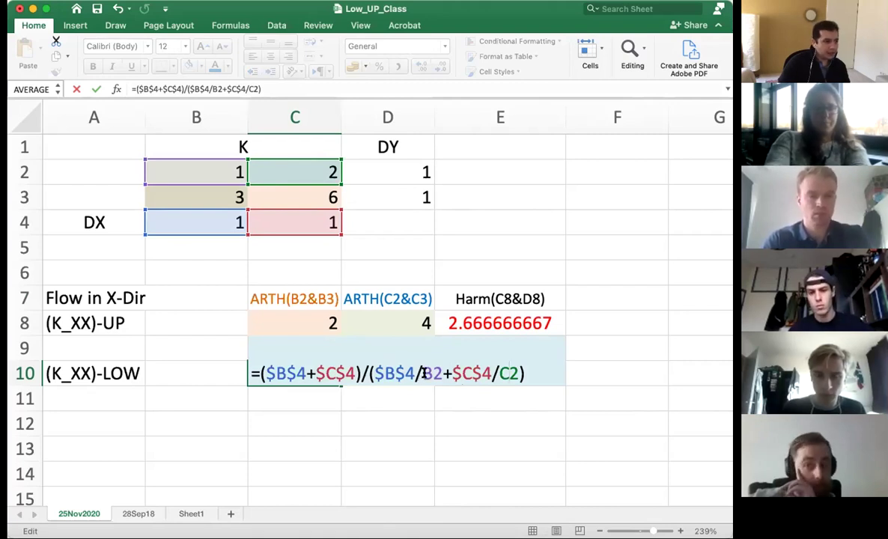
- Insert the factor (B2*C2)* before the DX sum in the C10 formula
drag(422, 374, 436, 372)
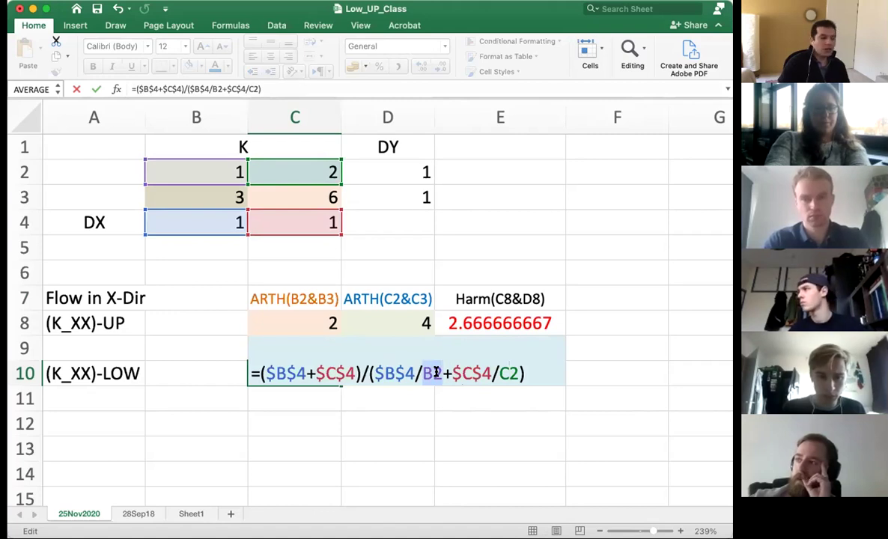
click(255, 372)
text((B)
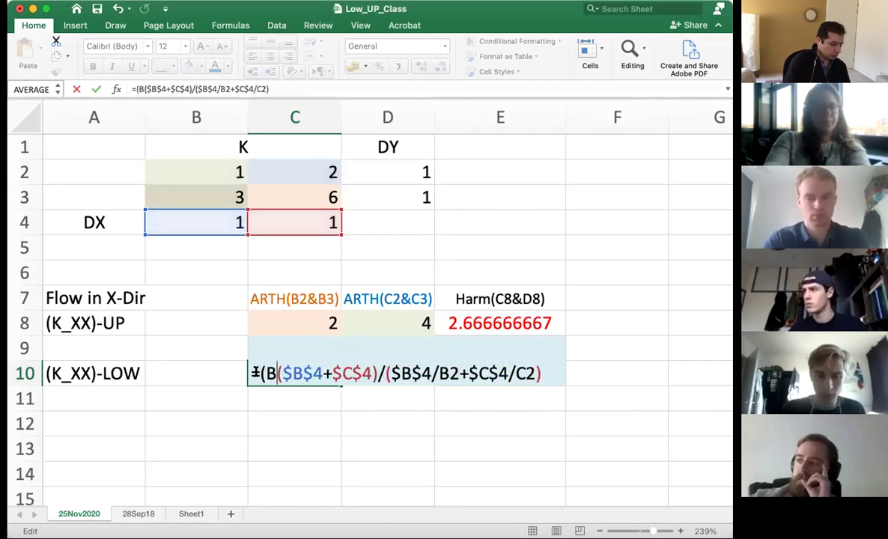
text(2*C)
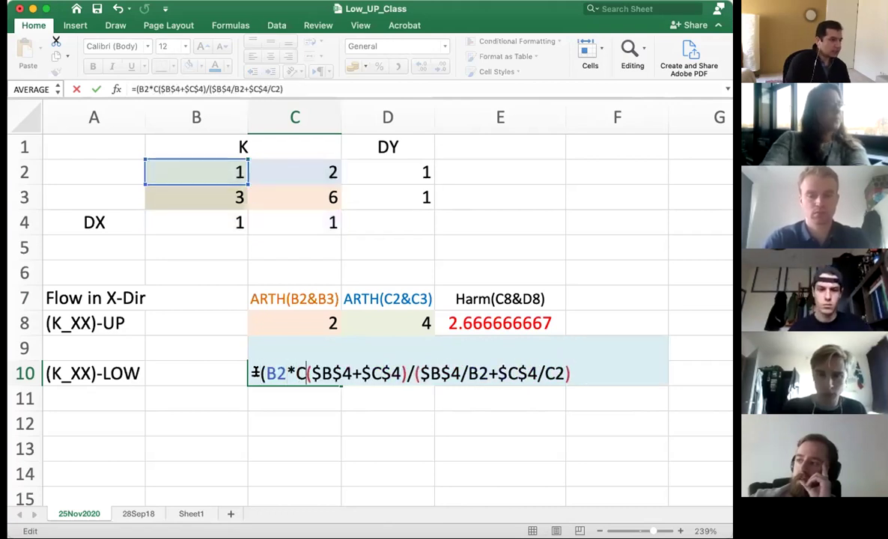
text(2)
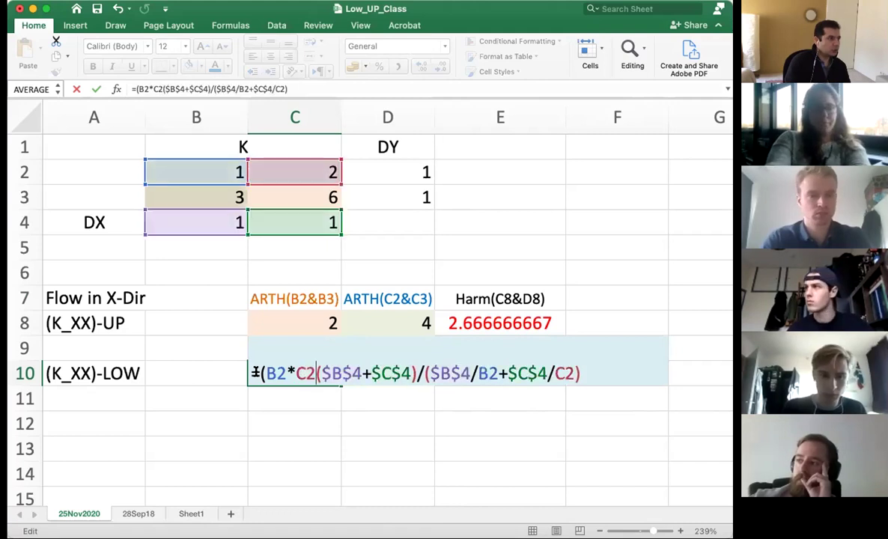
text()*)
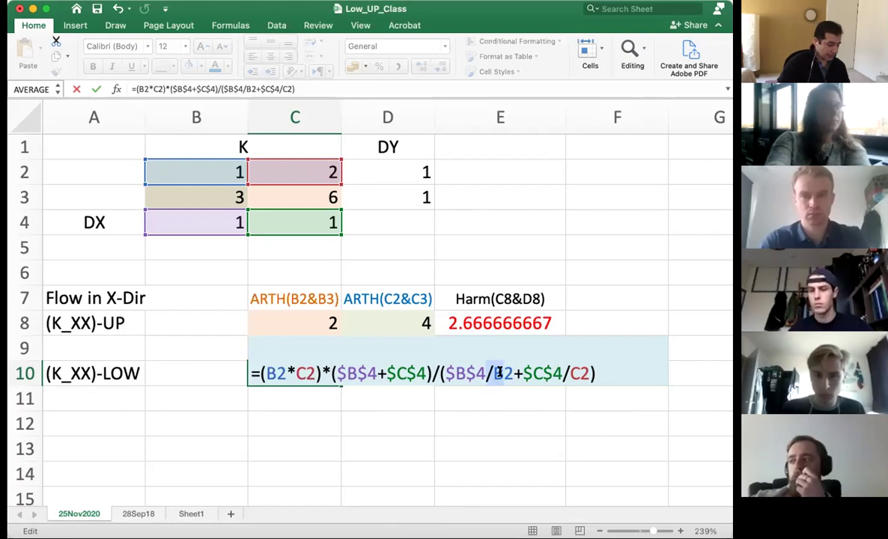
- Change the C10 formula's denominator to ($B$4*C2+$C$4*B2), review its terms and commit the formula
text(*C)
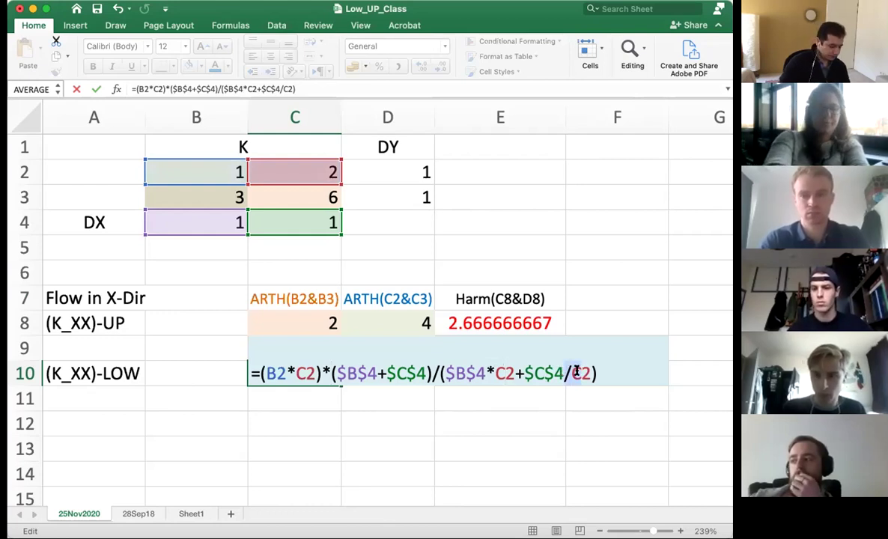
text(*B)
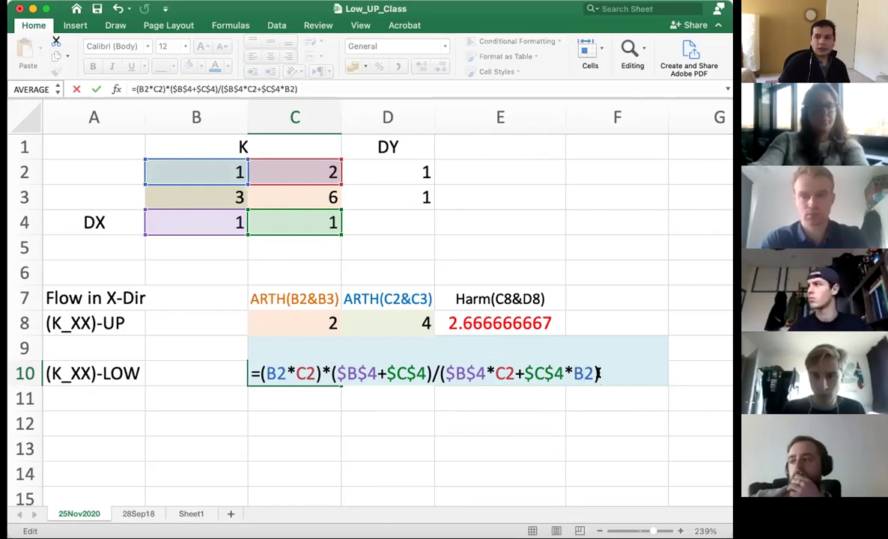
drag(599, 373, 337, 373)
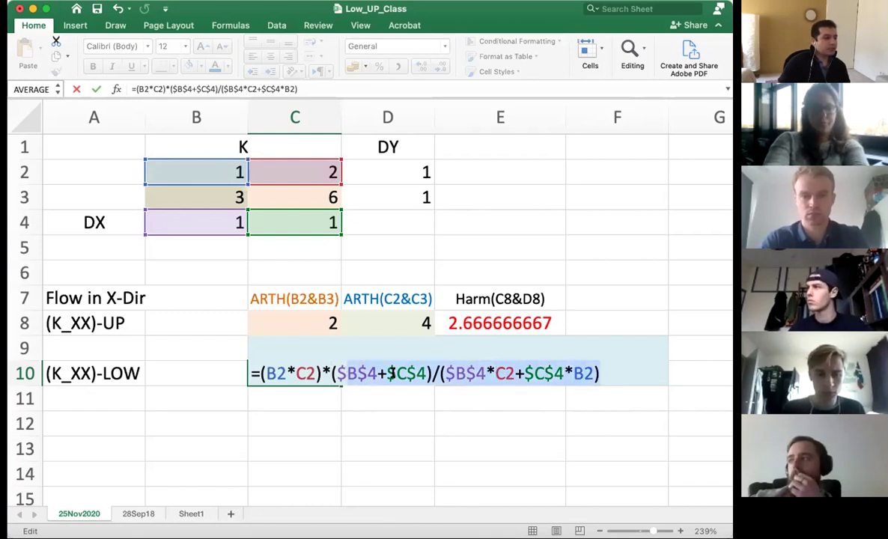
click(495, 374)
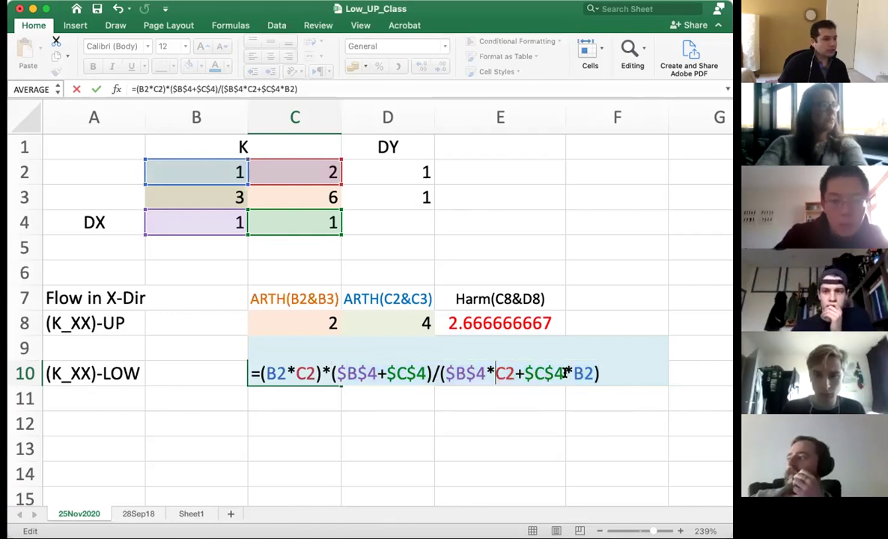
drag(447, 371, 564, 372)
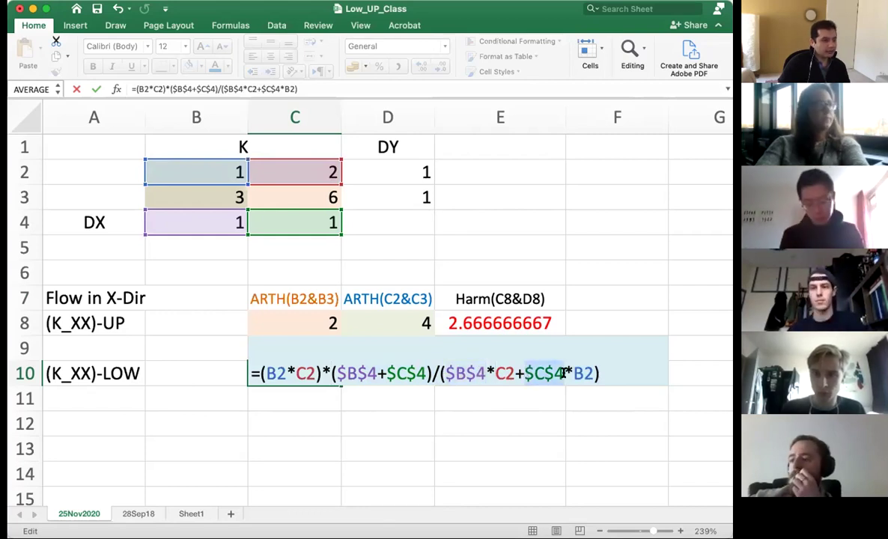
click(601, 373)
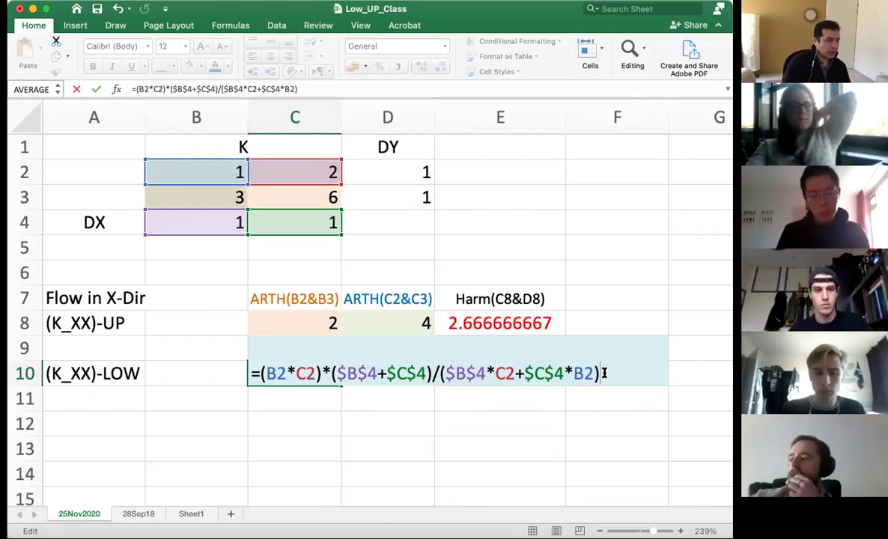
key(Return)
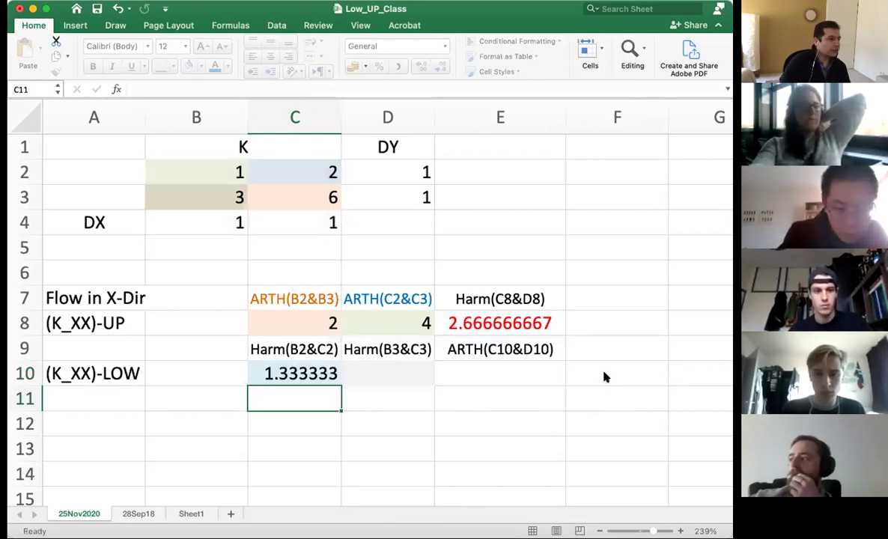
- Try to fill the C10 formula across into D10 and inspect its cell references
click(297, 368)
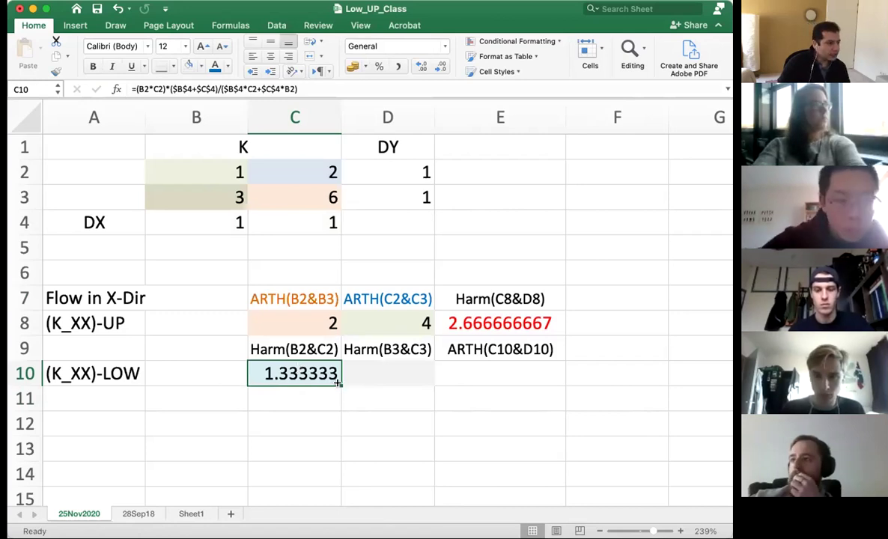
drag(338, 382, 400, 382)
click(401, 370)
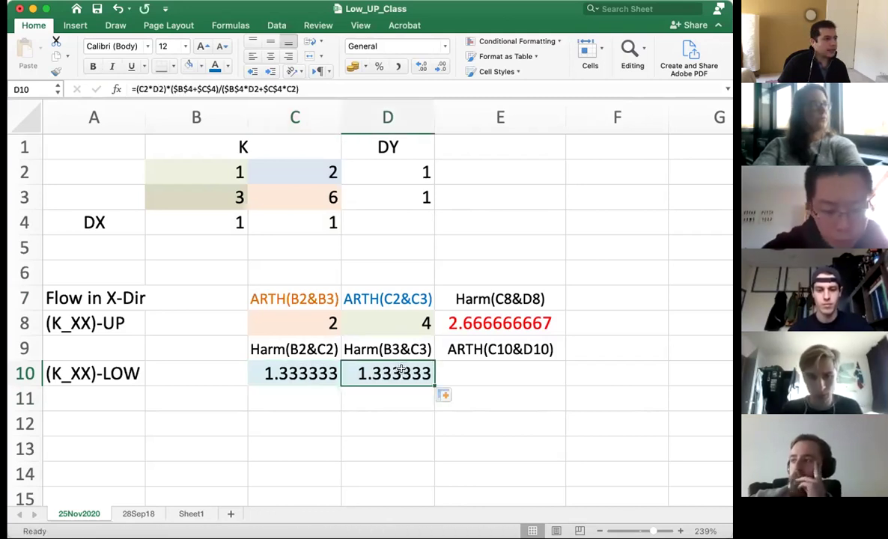
double_click(401, 369)
key(Escape)
double_click(402, 369)
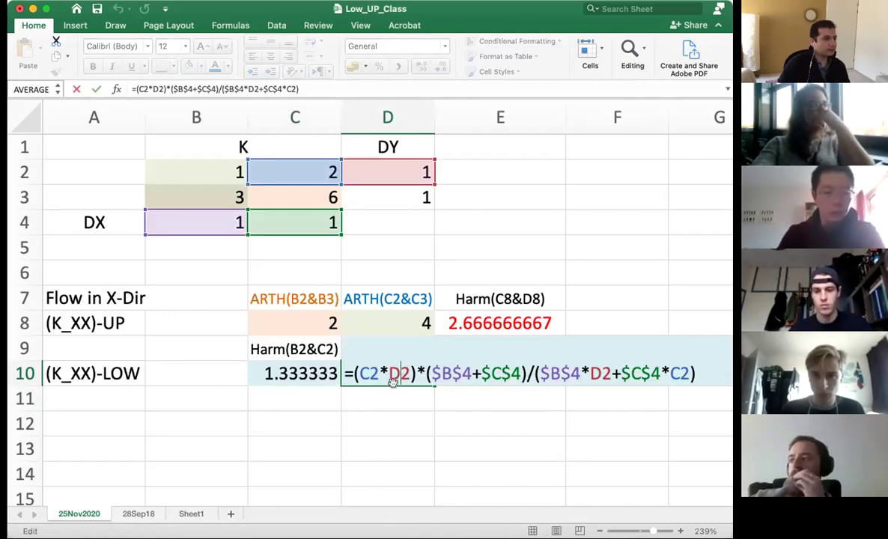
key(Escape)
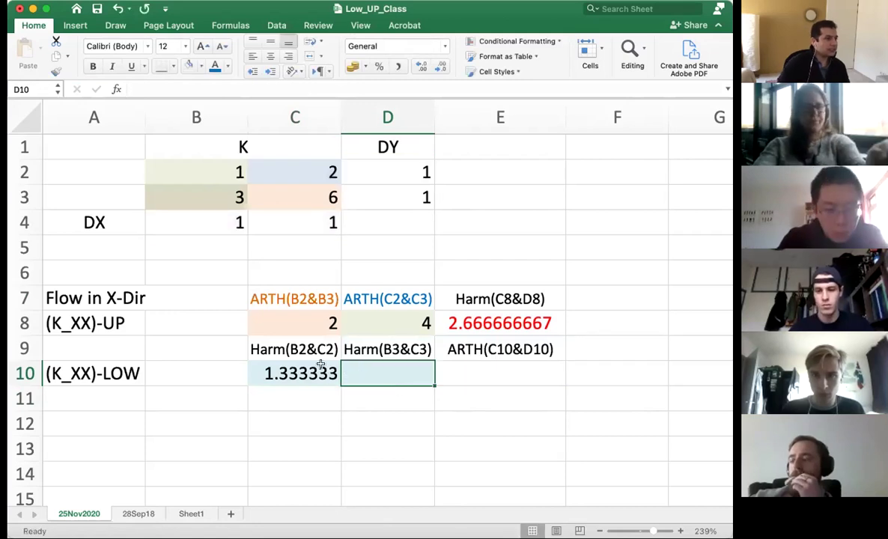
- Try to fill the C10 formula across into D10 again after reviewing its terms
double_click(291, 374)
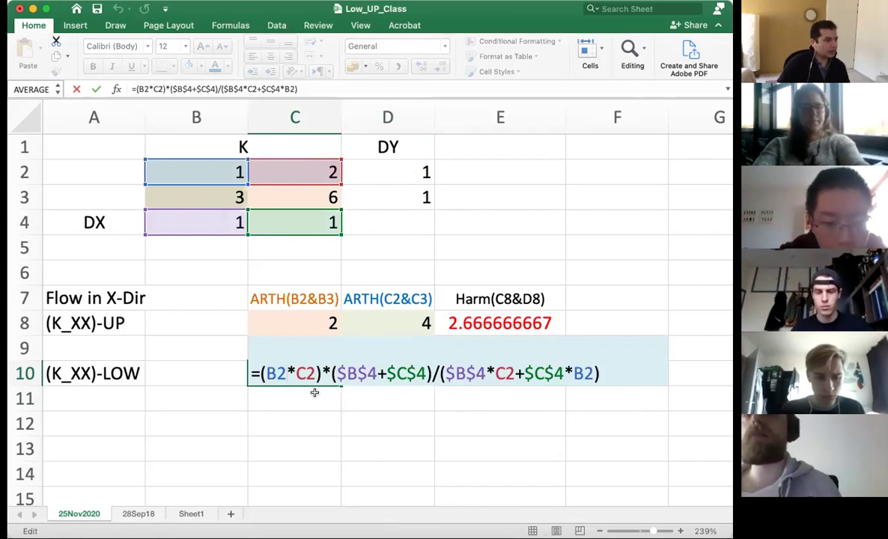
key(Return)
drag(377, 380, 387, 376)
click(387, 374)
- Try to redirect the D10 formula's numerator references to B3 and D3, discard the edit and clear D10
double_click(386, 374)
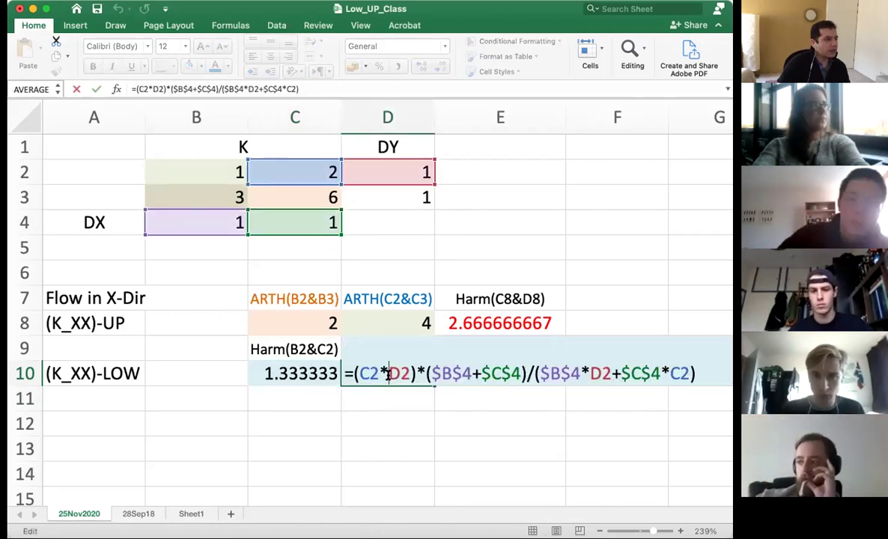
click(360, 373)
drag(375, 372, 358, 373)
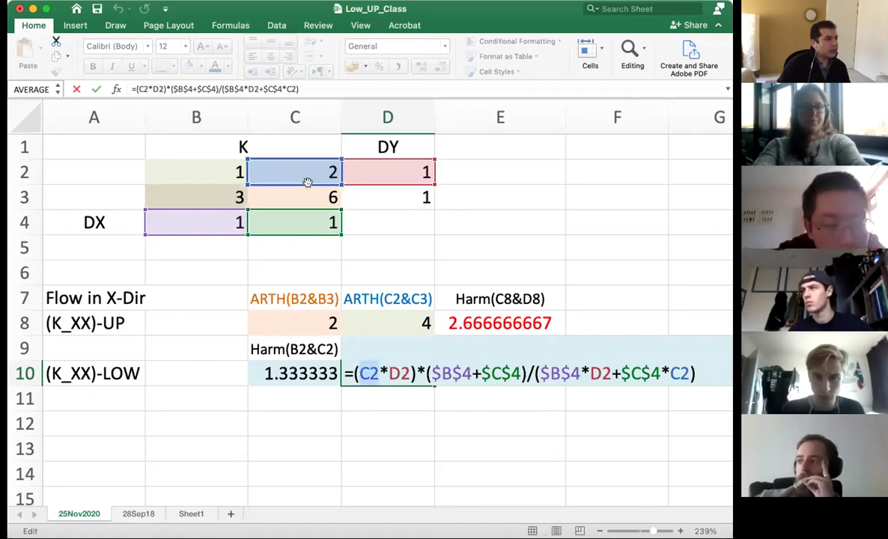
drag(310, 186, 234, 191)
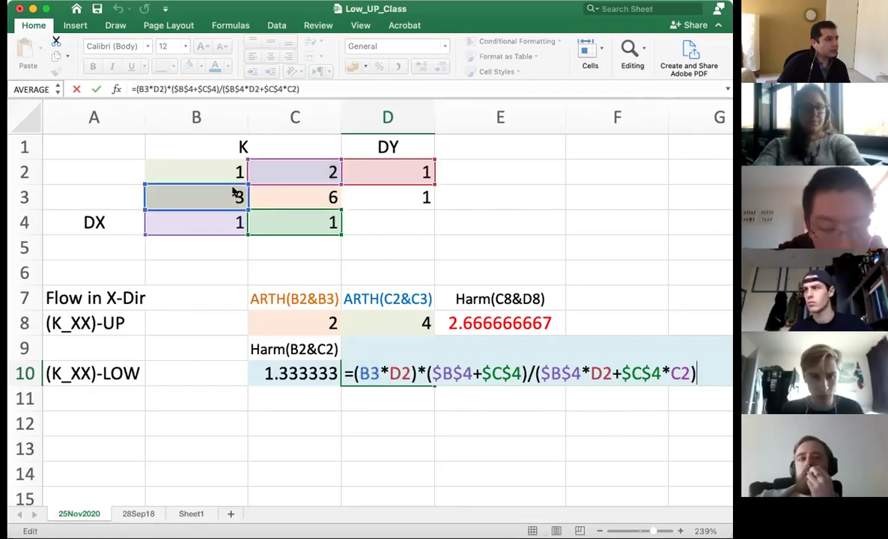
mouse_move(378, 185)
mouse_down()
mouse_move(329, 193)
mouse_move(378, 188)
mouse_up()
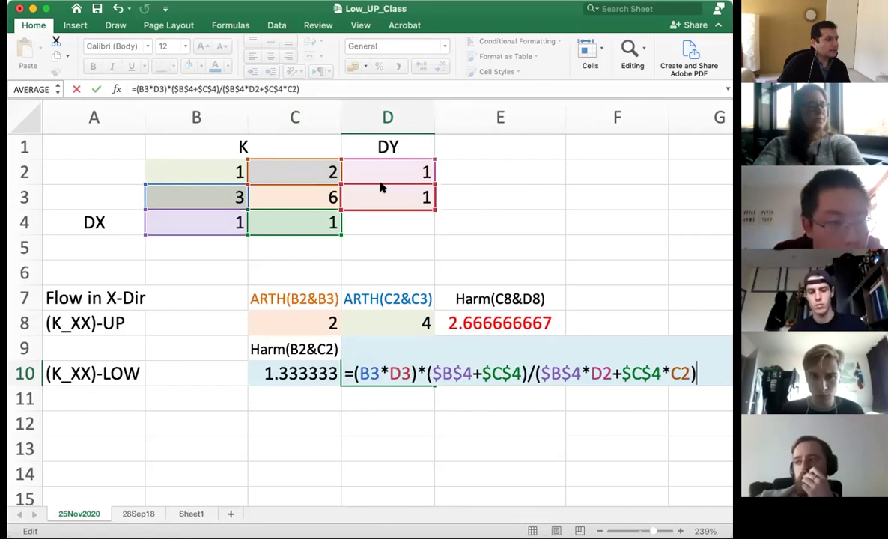
click(389, 397)
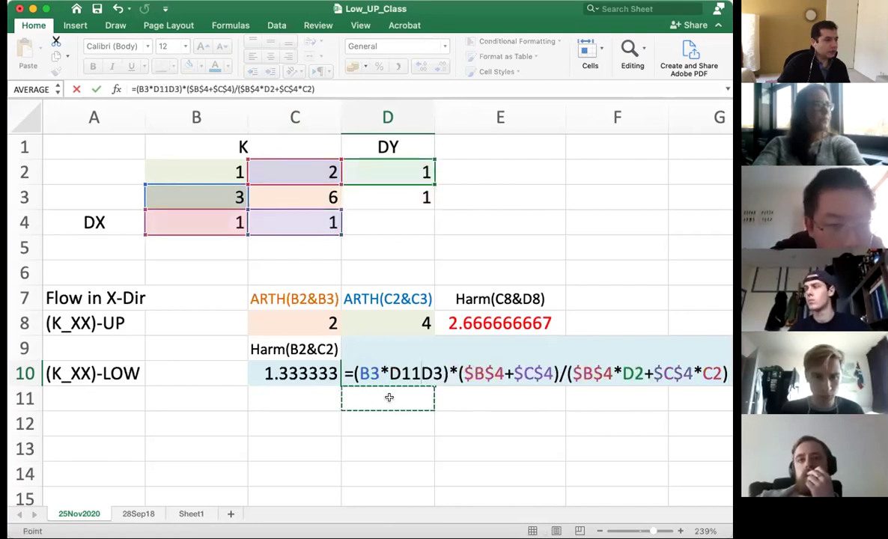
key(Escape)
key(Delete)
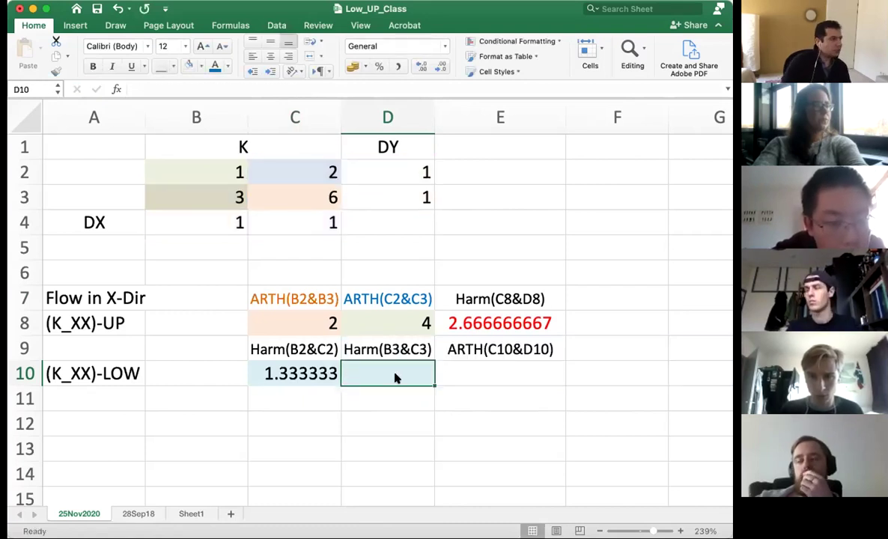
- Give D10 a grey fill and start its formula with the DX sum, =(B4+C4)
click(189, 66)
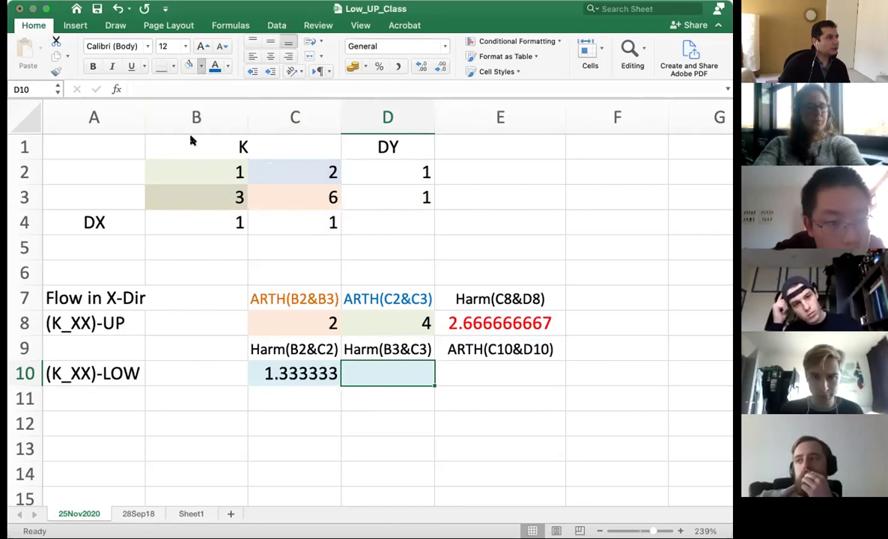
text(=)
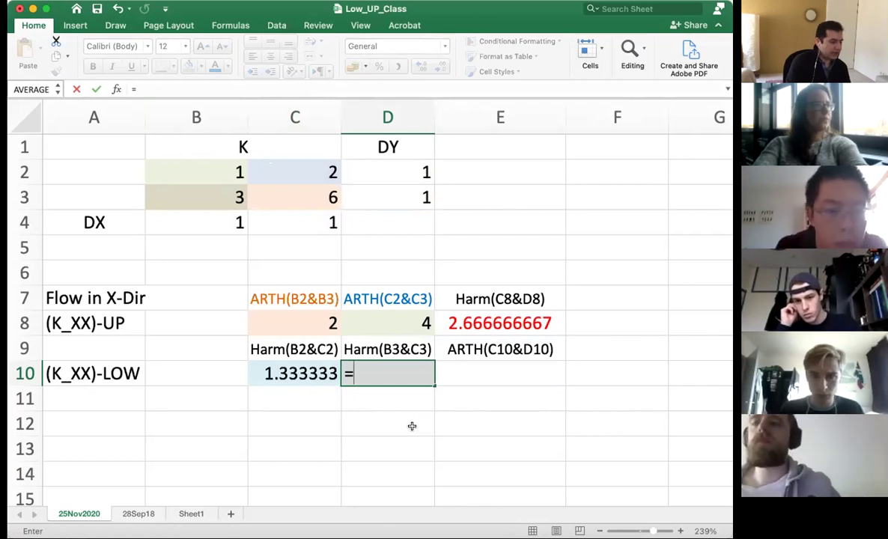
text(()
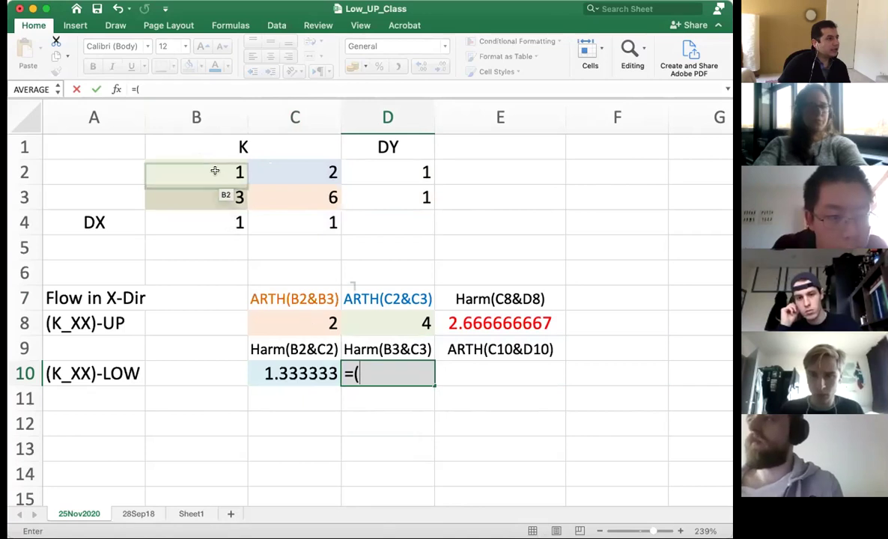
click(222, 220)
text(+)
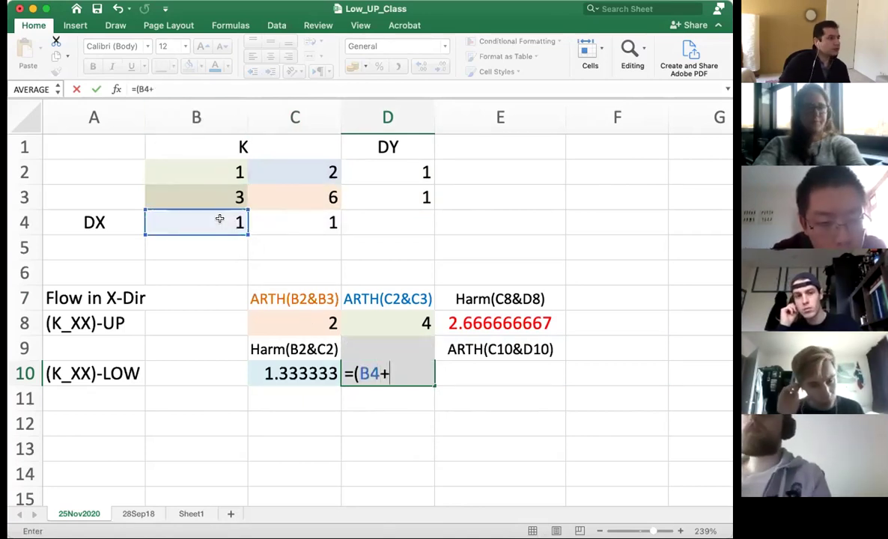
click(276, 221)
text())
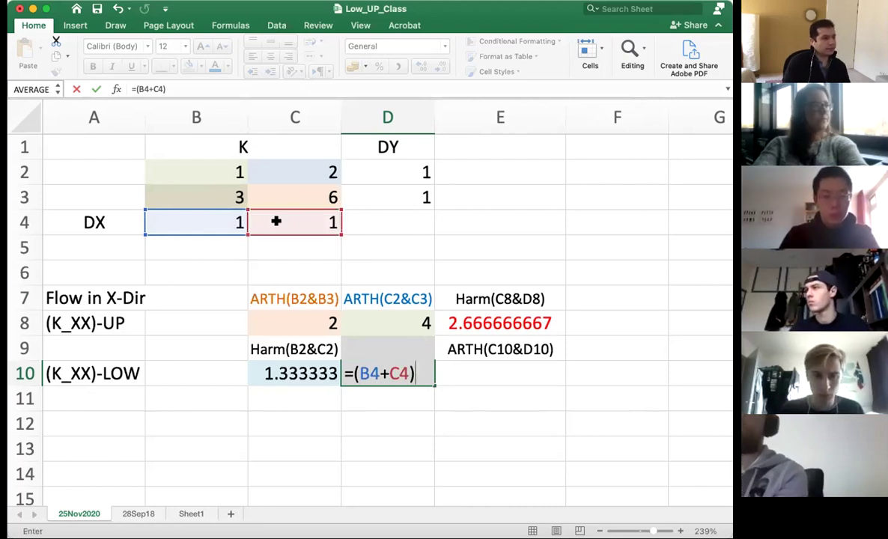
- Divide the D10 formula's DX sum by (B4/B3+C4/C3)
text(/()
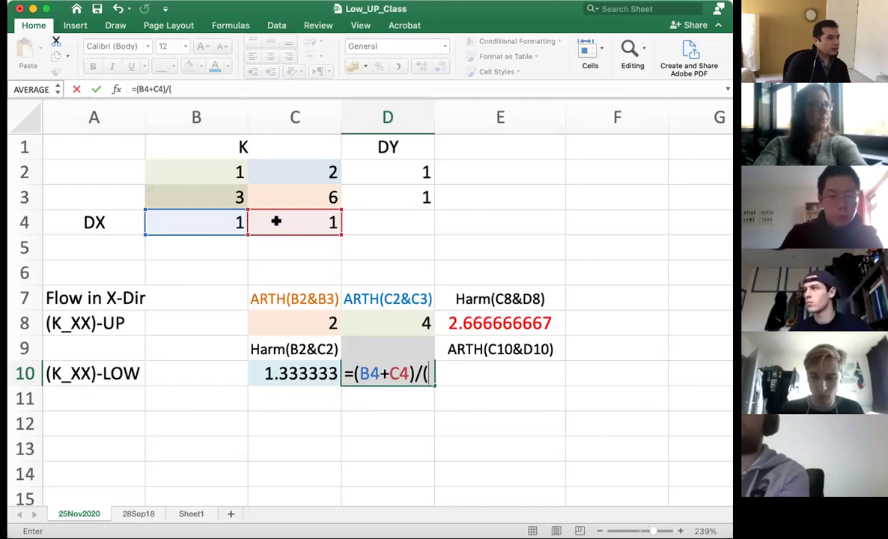
text(/)
click(208, 195)
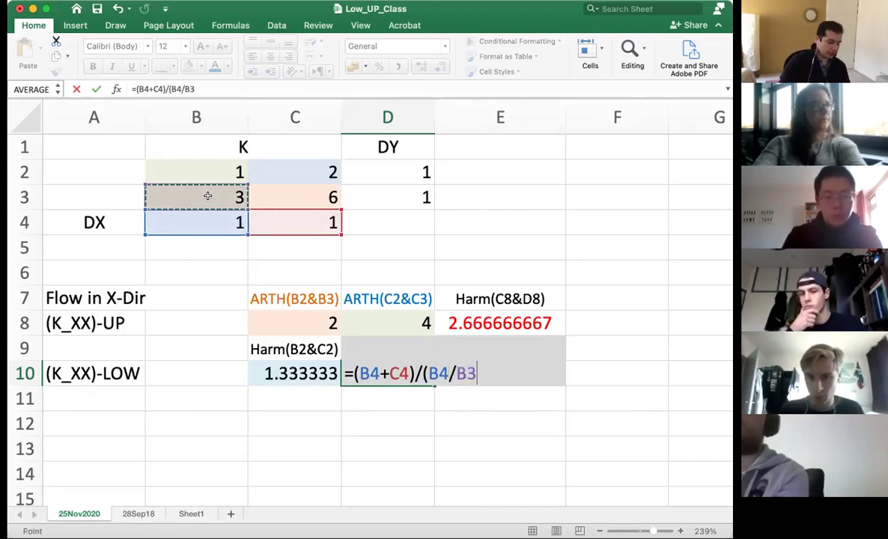
text(+)
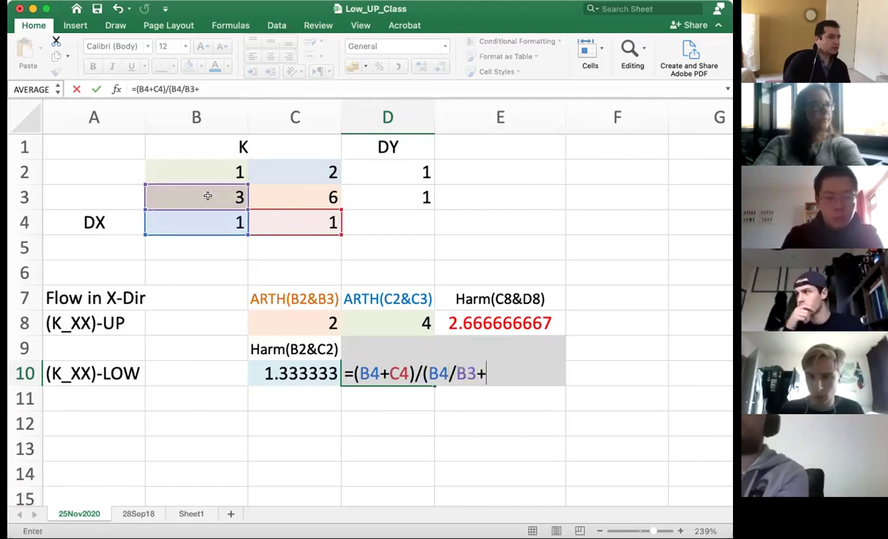
click(273, 215)
text(/)
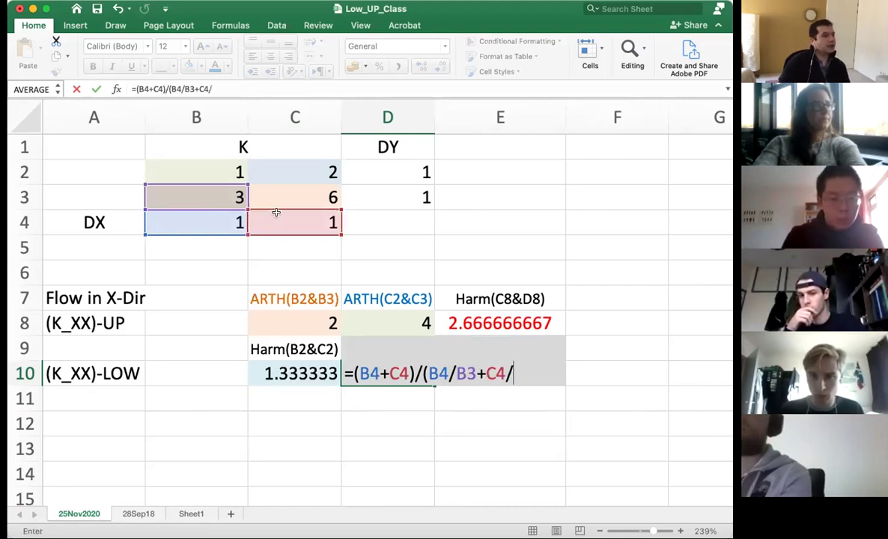
click(292, 196)
text())
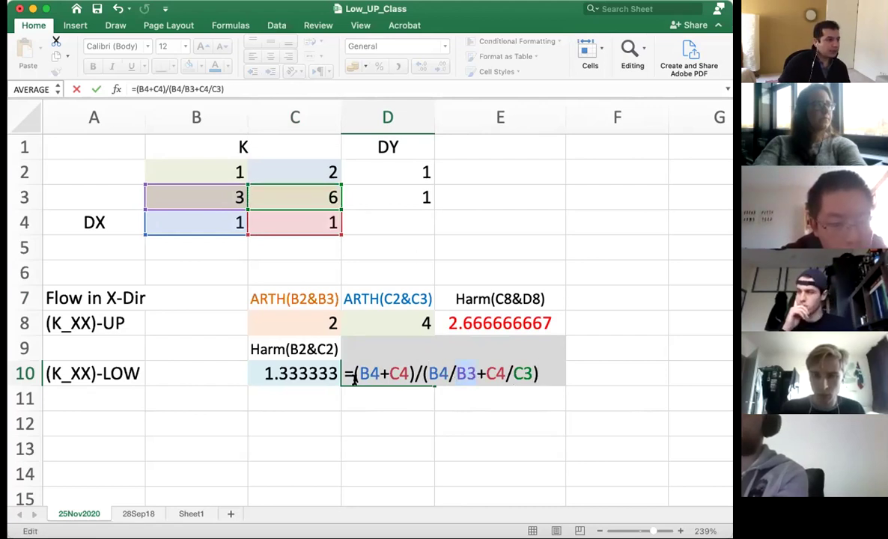
- Insert the factor (B3*C3)* before the DX sum in the D10 formula
text((B)
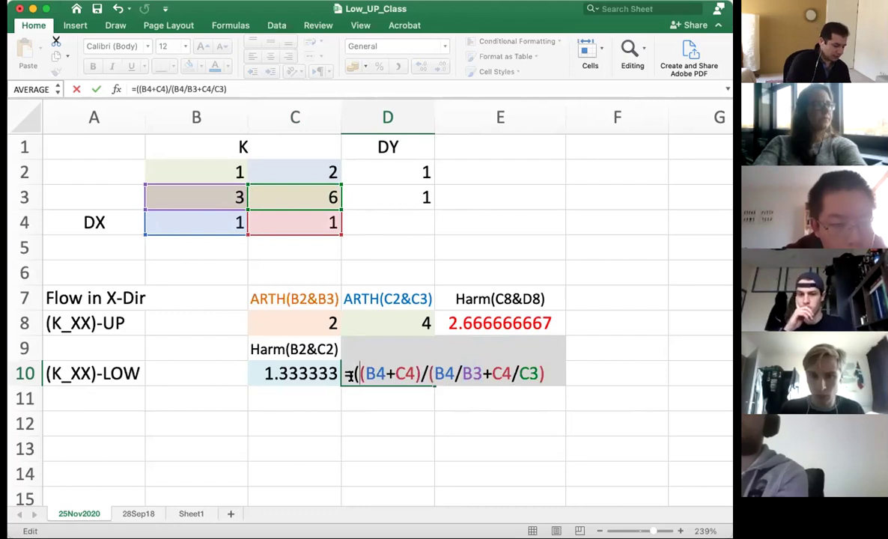
text(3*C3)
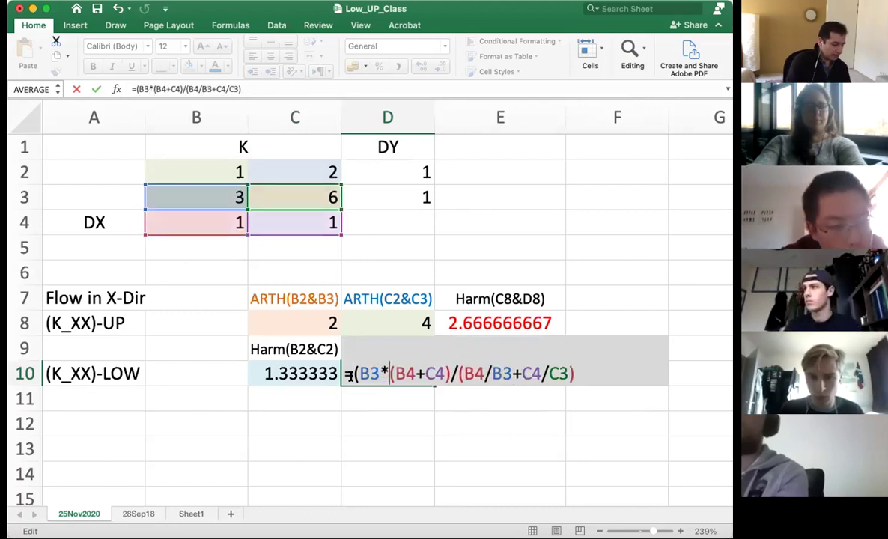
text())
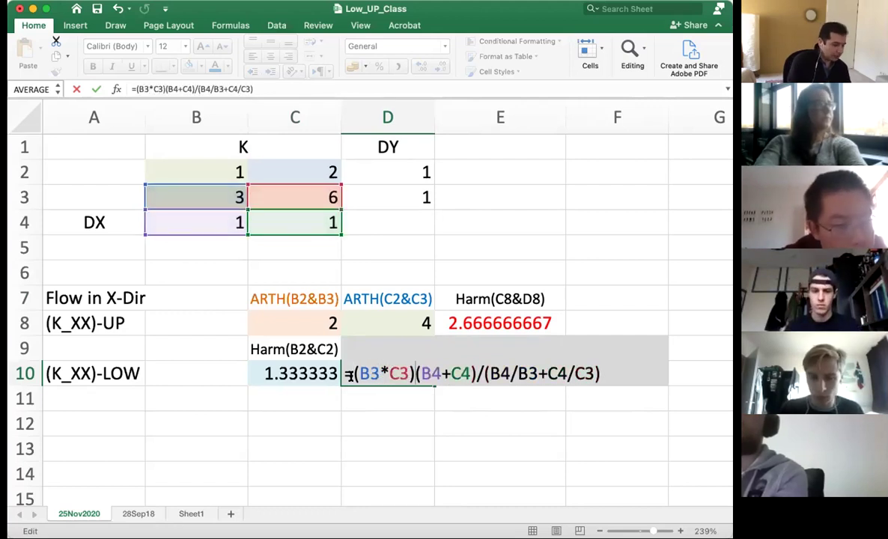
text(*)
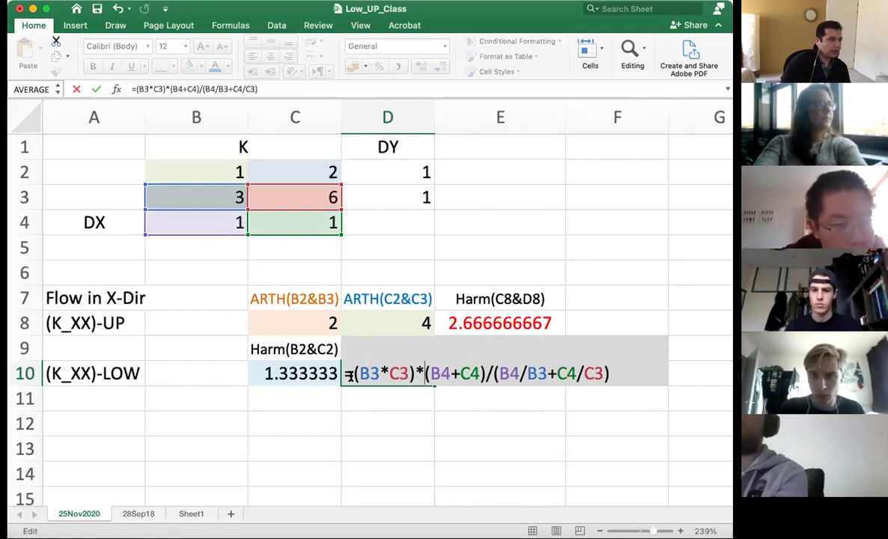
- Change the D10 formula's denominator to (B4*C3+C4*B3) and commit the formula
click(522, 373)
key(BackSpace)
text(*)
key(Delete)
key(Delete)
text(C3)
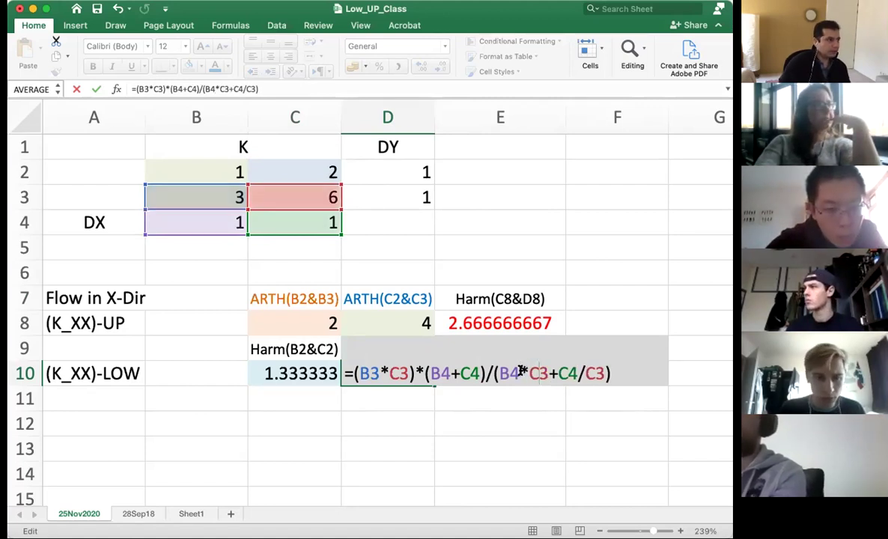
click(591, 371)
key(BackSpace)
key(BackSpace)
text(*B)
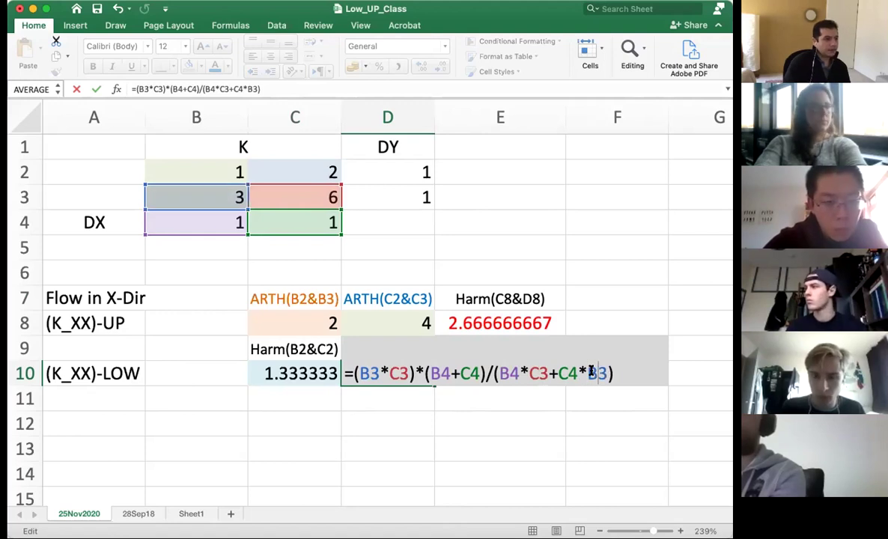
key(Return)
click(394, 373)
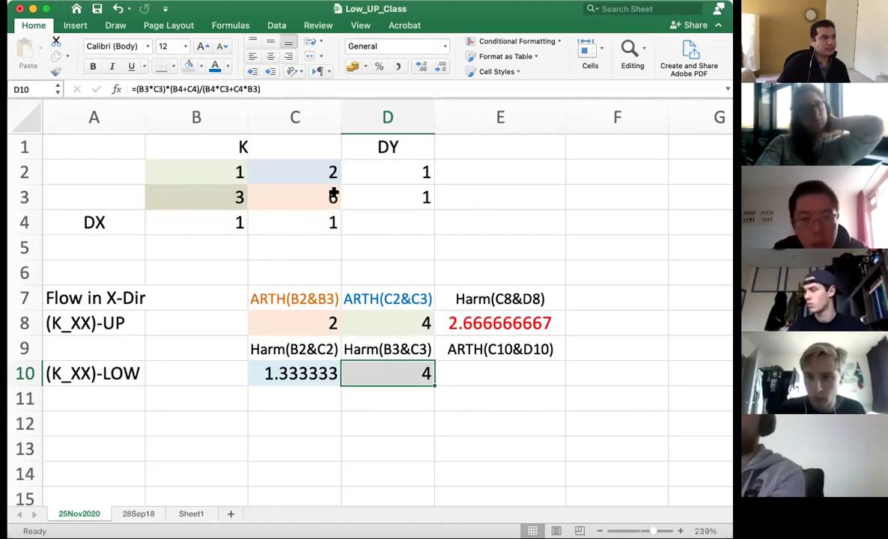
- Compare the harmonic averages in C10 and D10 with their source K values in B2:C2 and B3:C3
drag(201, 188, 277, 194)
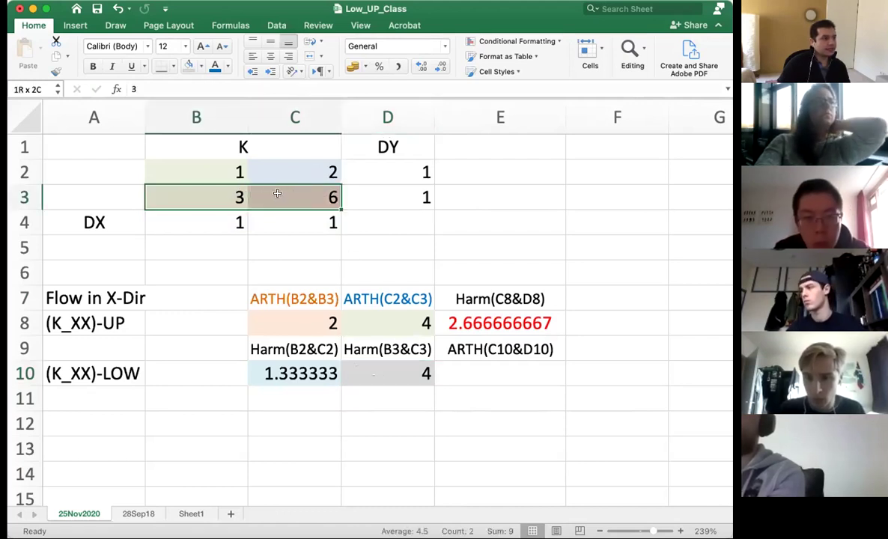
click(391, 373)
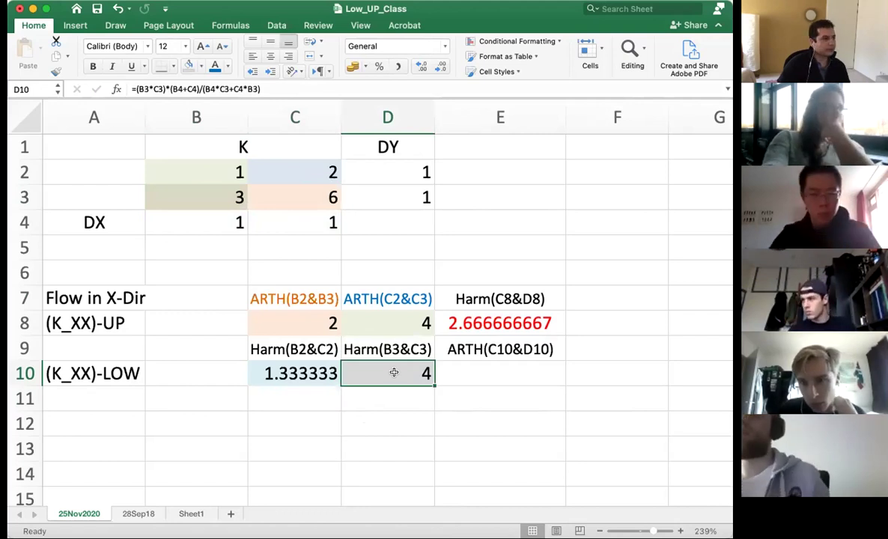
click(393, 359)
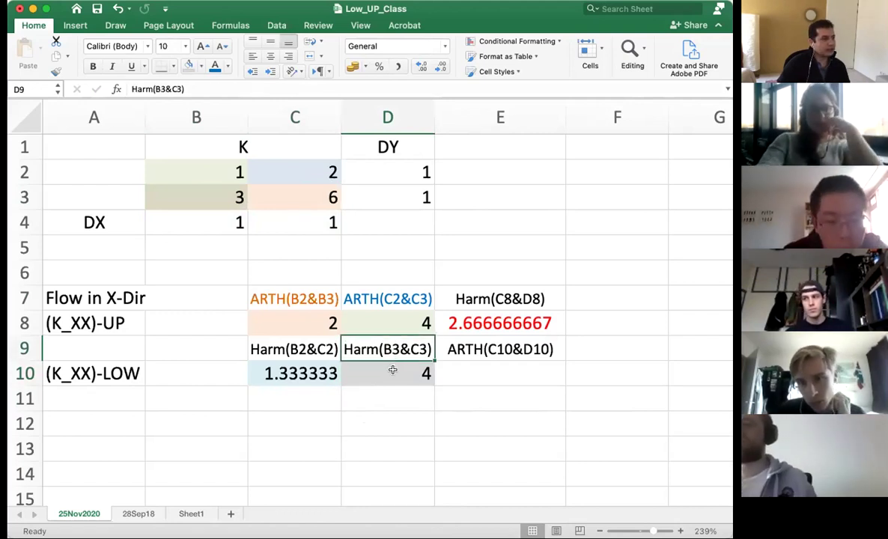
drag(391, 367, 299, 196)
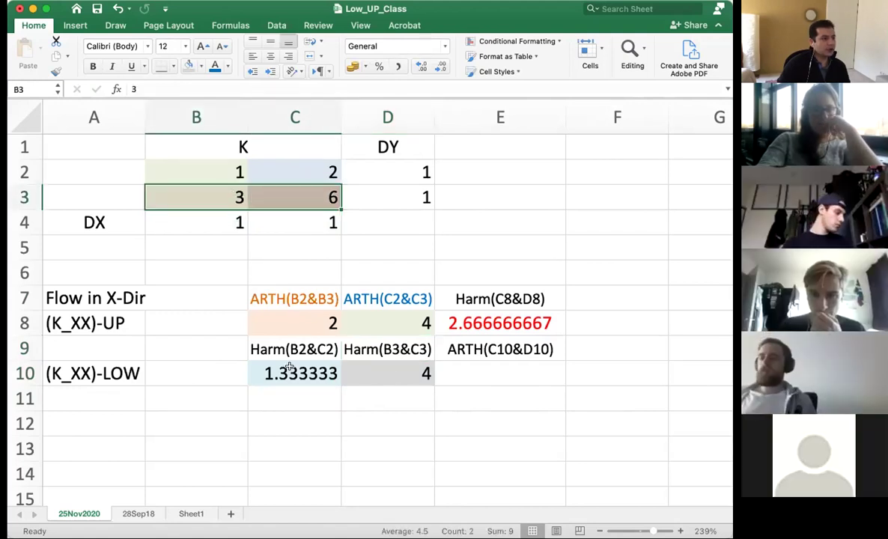
click(289, 370)
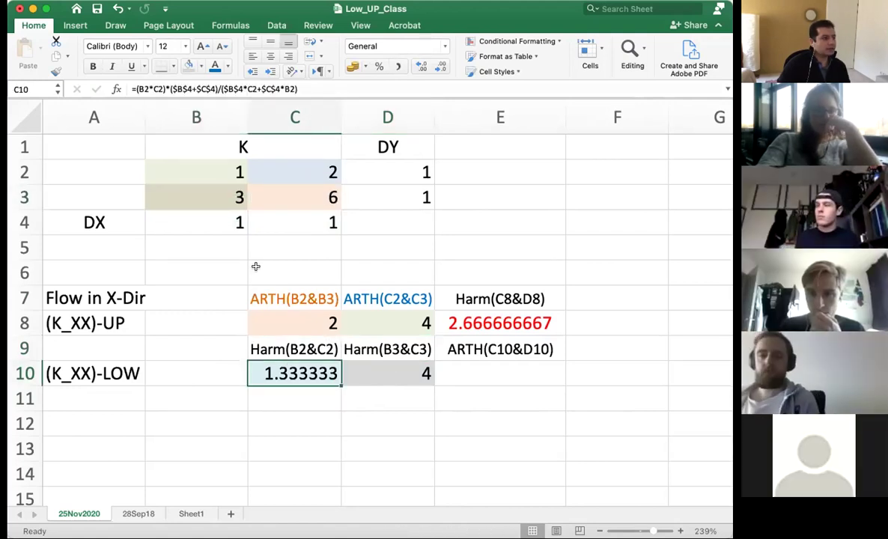
drag(289, 170, 206, 166)
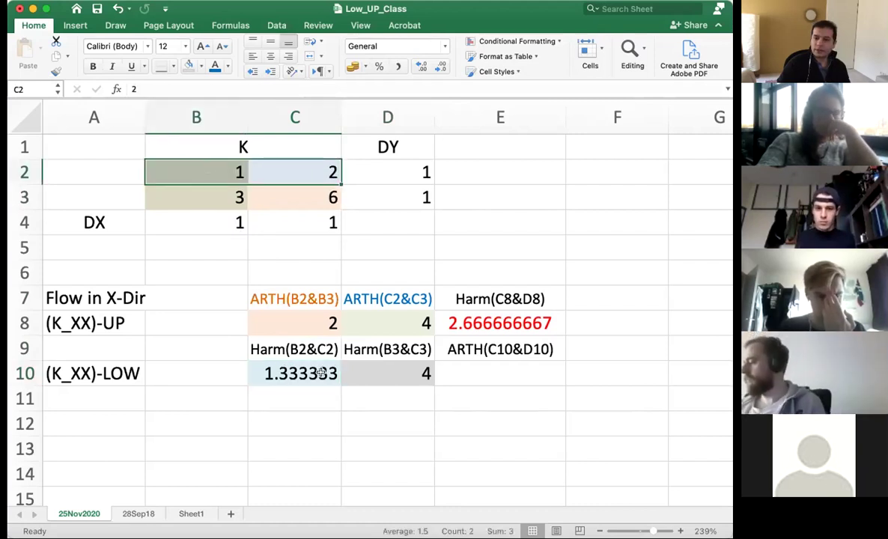
drag(212, 194, 288, 196)
click(391, 370)
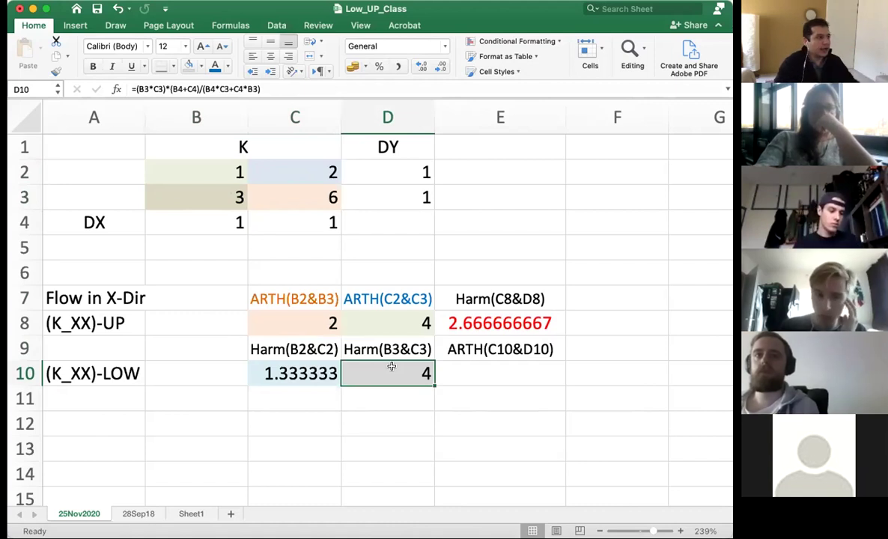
drag(196, 172, 292, 172)
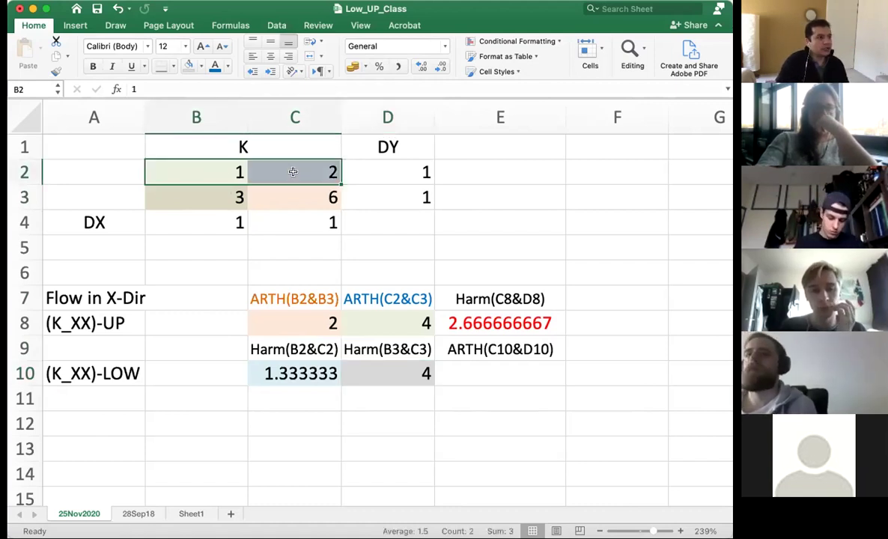
click(272, 370)
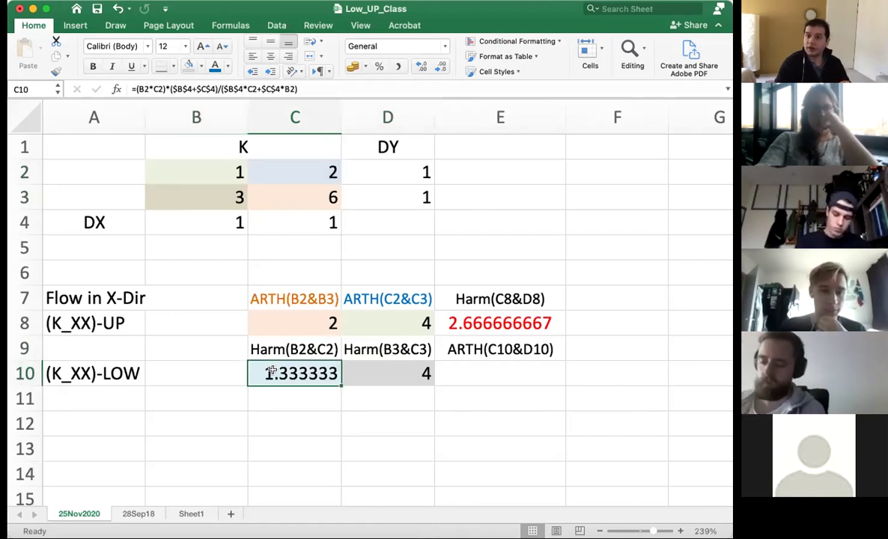
click(383, 376)
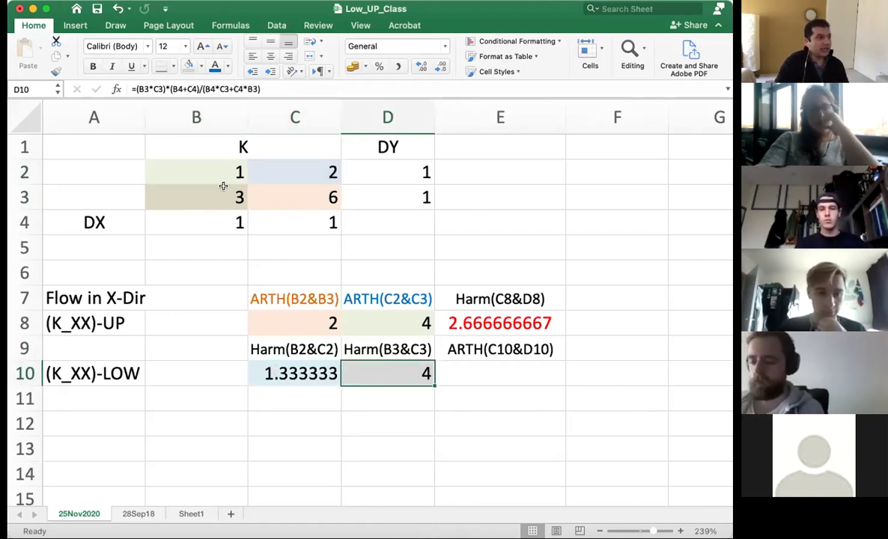
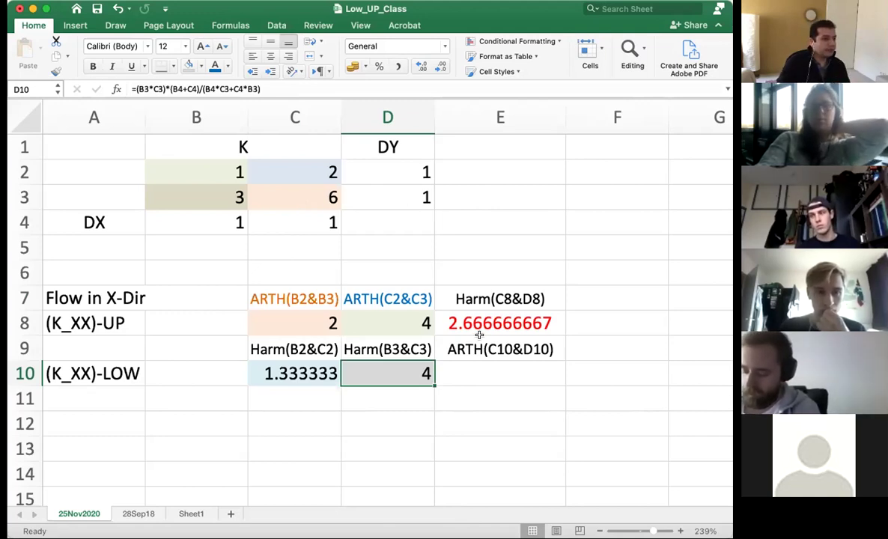
- Start a formula in E10 with the DY-weighted sum (C10*D2+D10*D3) of the two harmonic averages
click(488, 371)
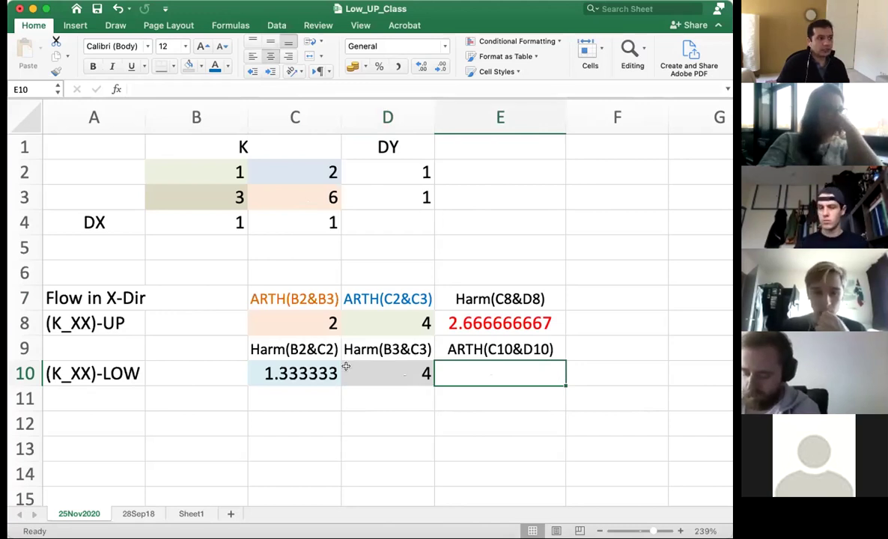
text(=)
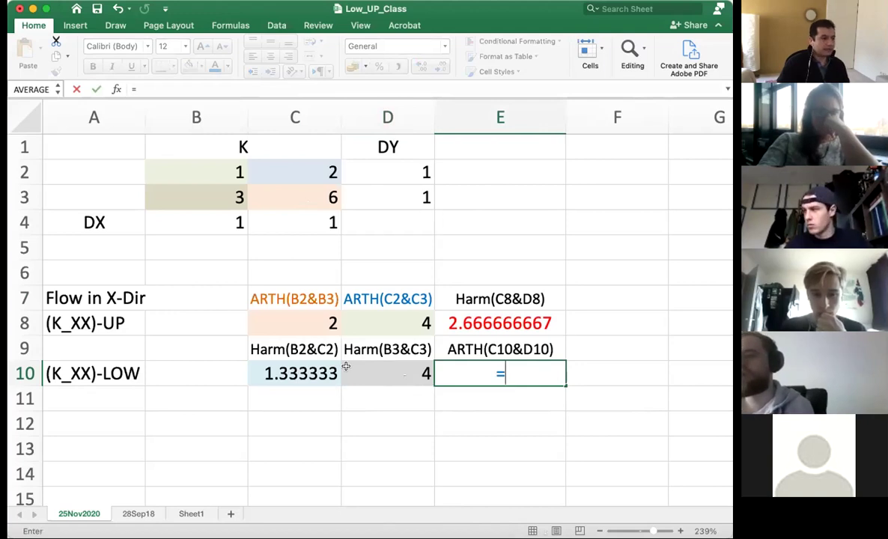
text(()
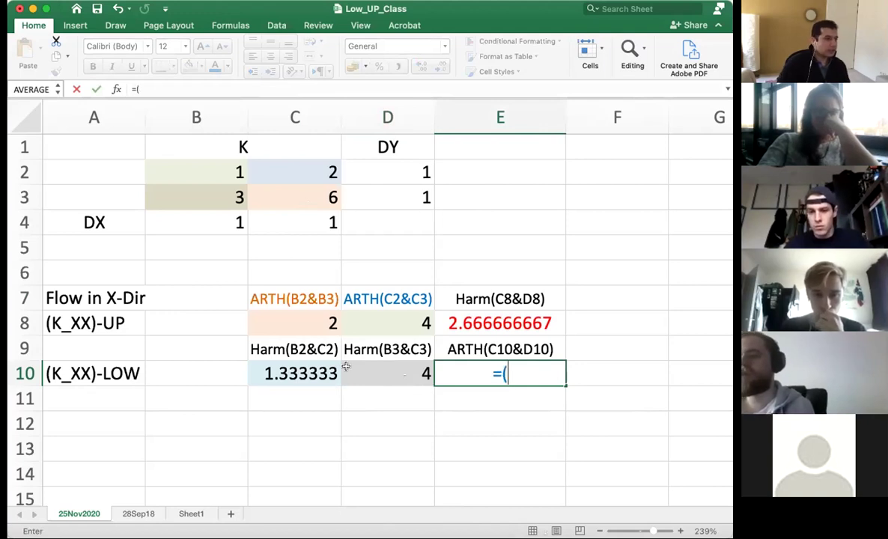
click(311, 372)
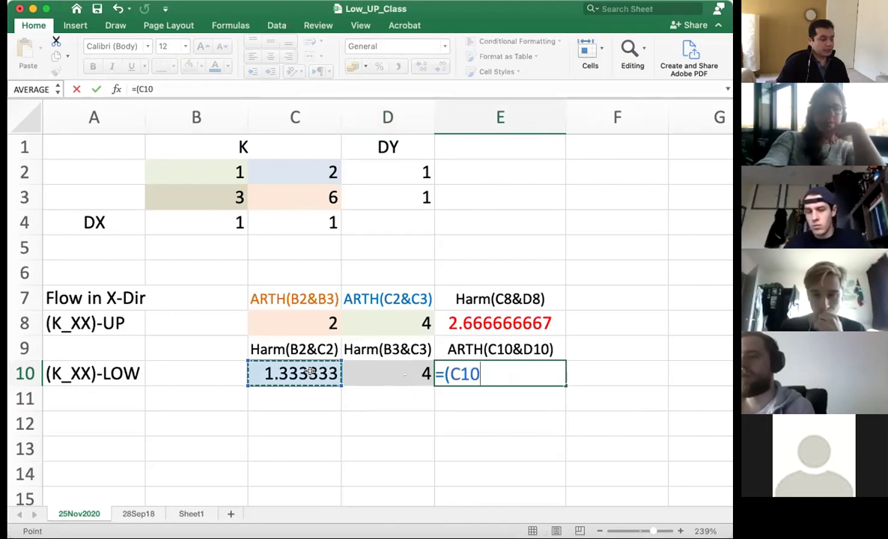
text(*)
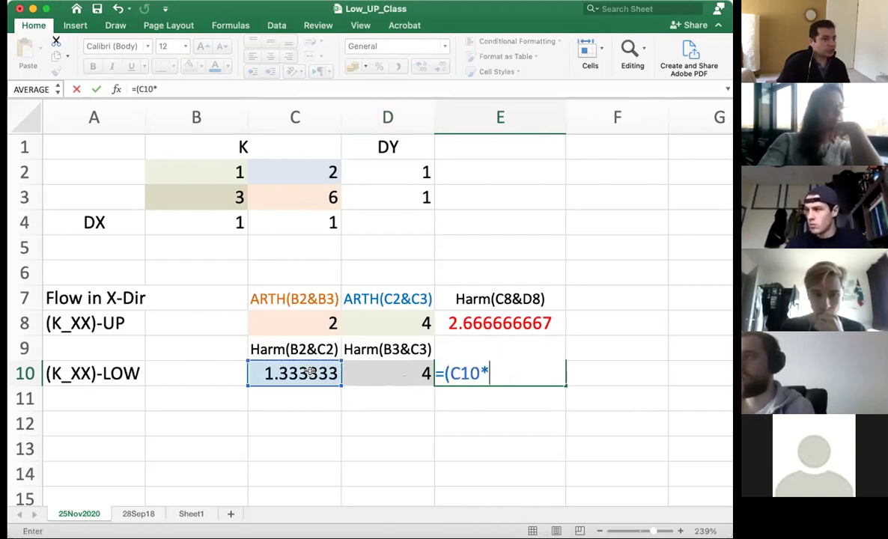
click(411, 175)
text(+)
click(370, 373)
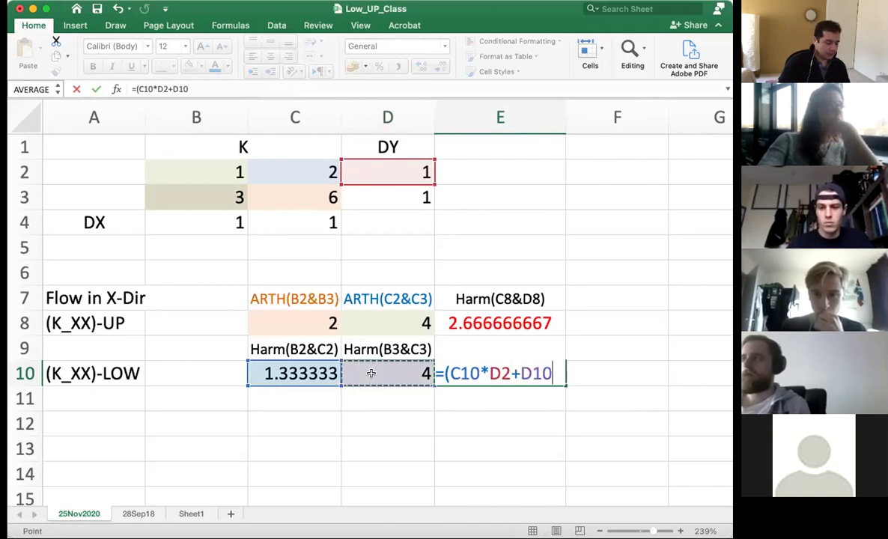
text(*)
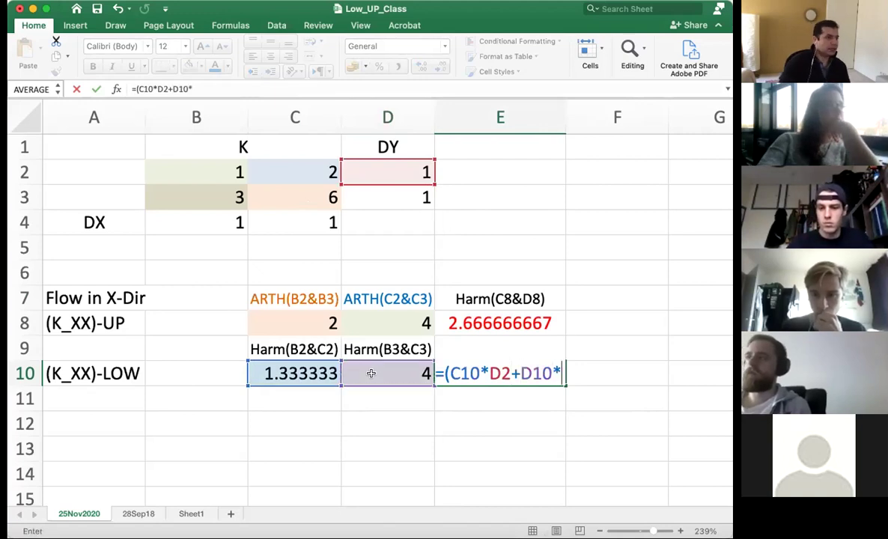
click(389, 193)
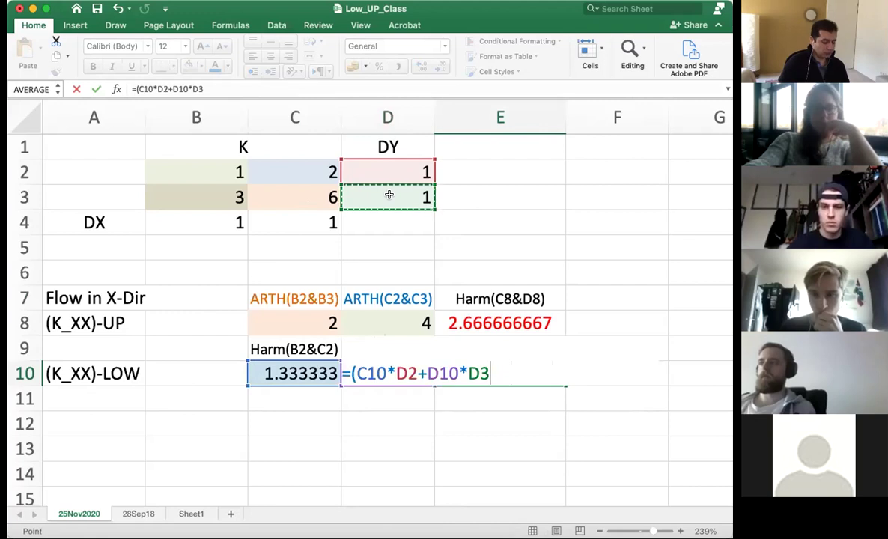
- Divide the E10 formula's weighted sum by the DY total (D2+D3) and commit the formula
text()/()
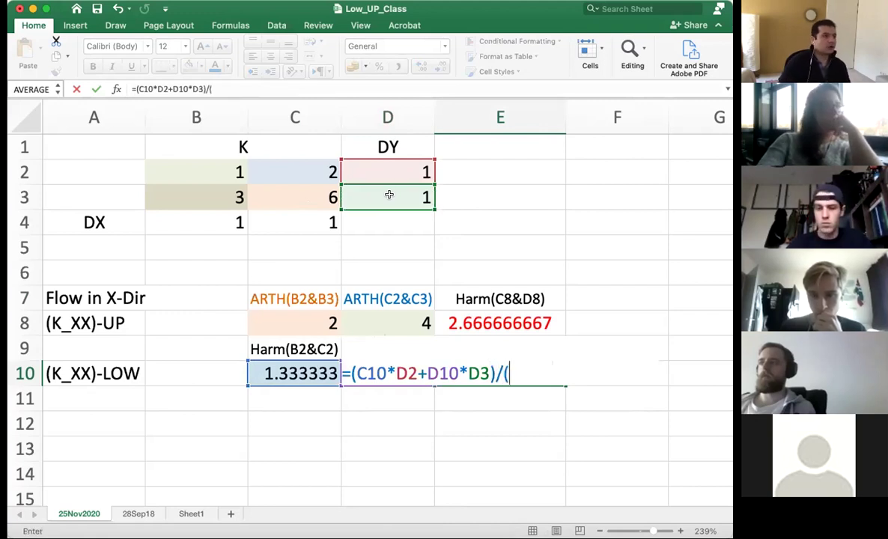
click(395, 173)
text(+)
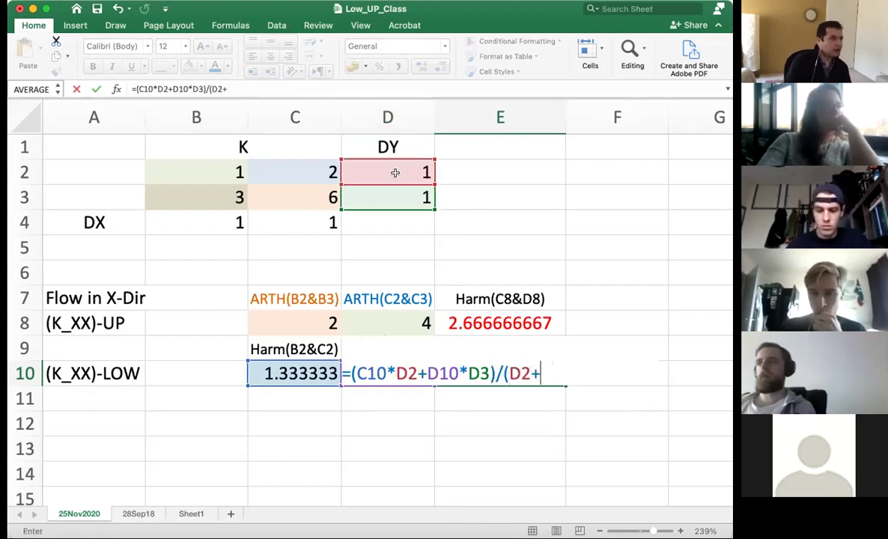
click(396, 191)
text())
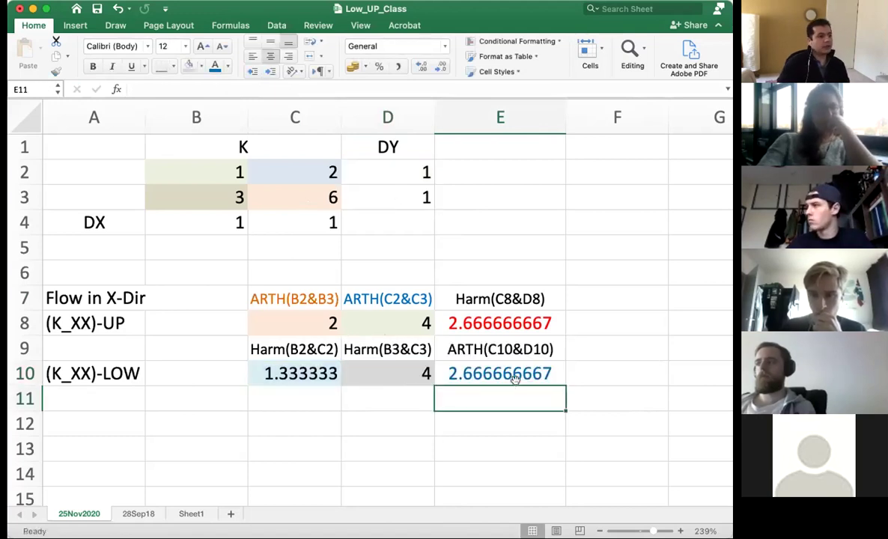
- Compare the lower-bound formula and result in E10 with the upper-bound ones in E8
click(516, 367)
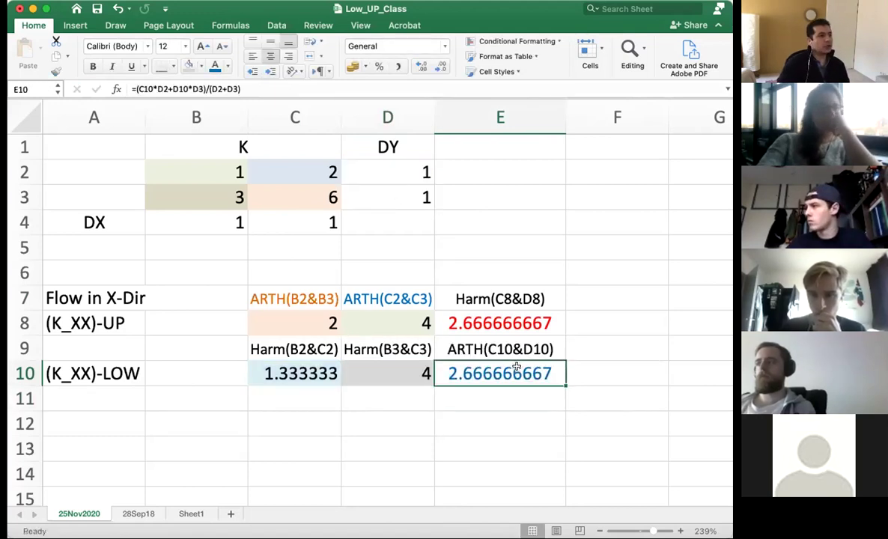
click(514, 322)
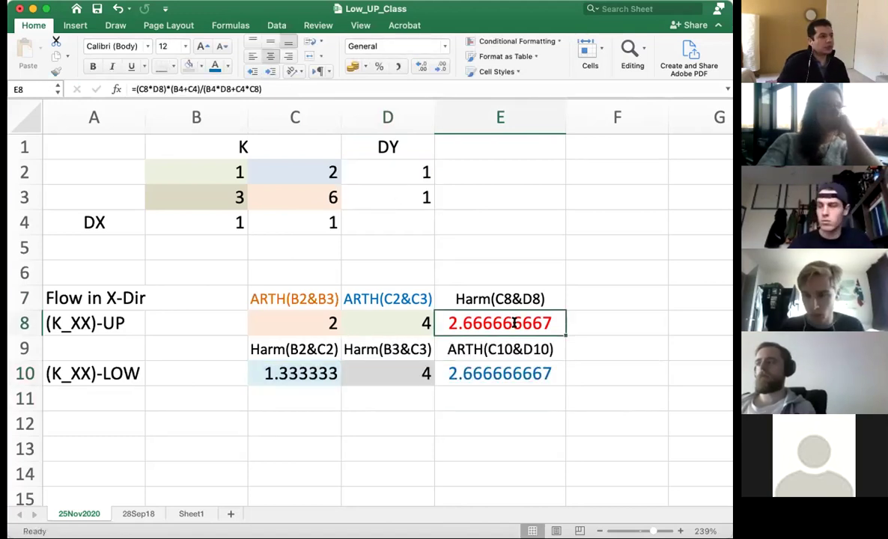
double_click(514, 322)
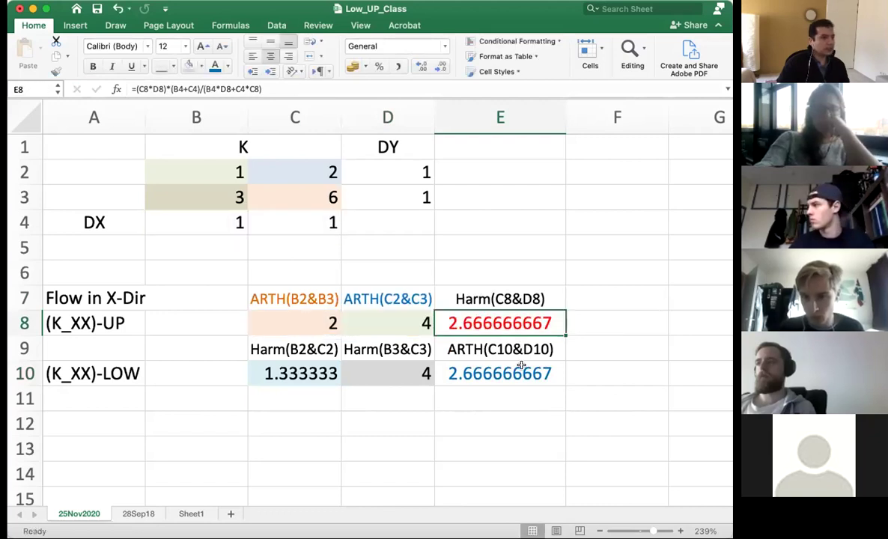
click(518, 375)
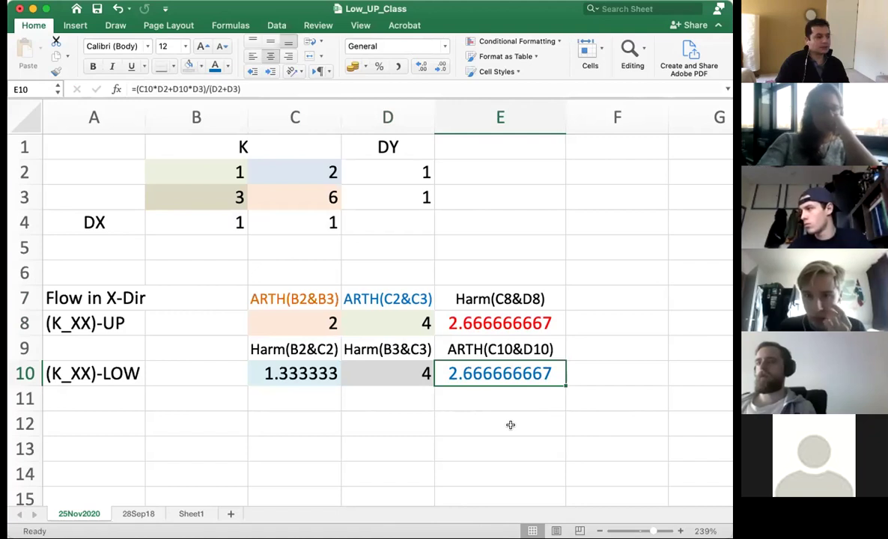
double_click(521, 374)
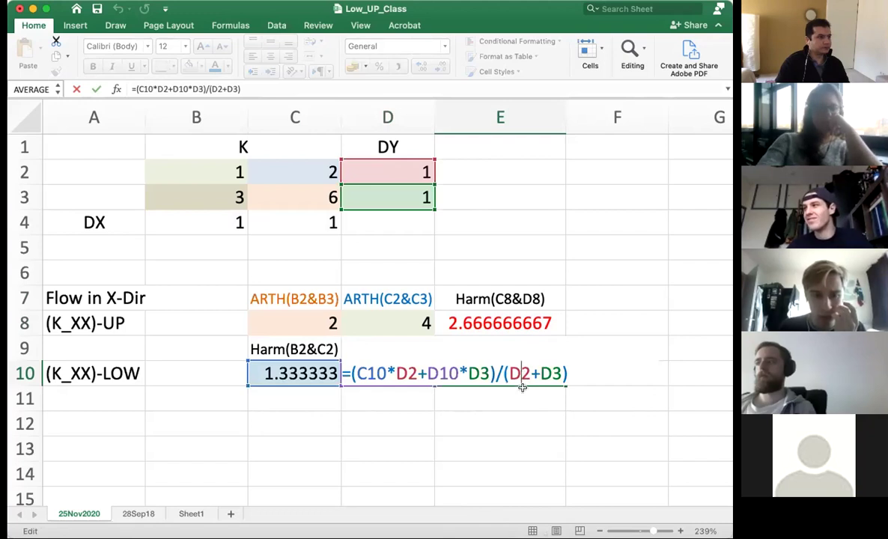
click(517, 394)
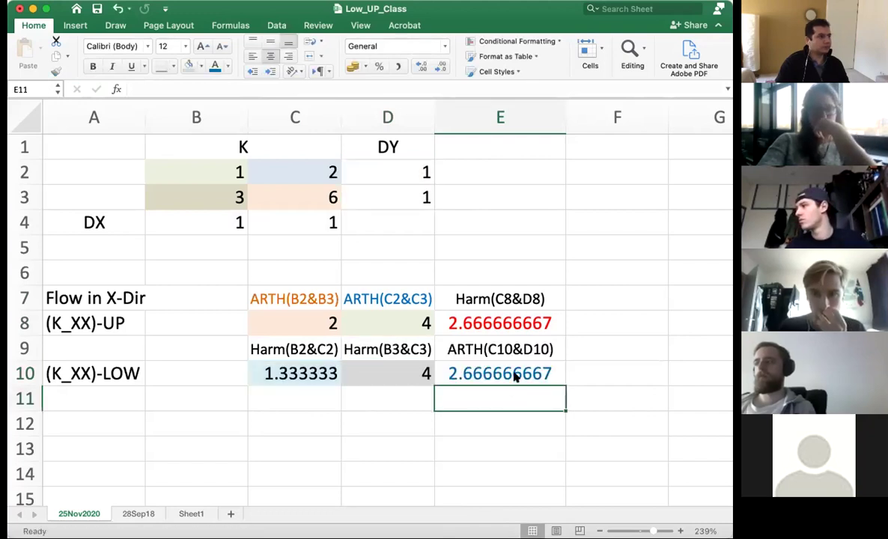
double_click(513, 373)
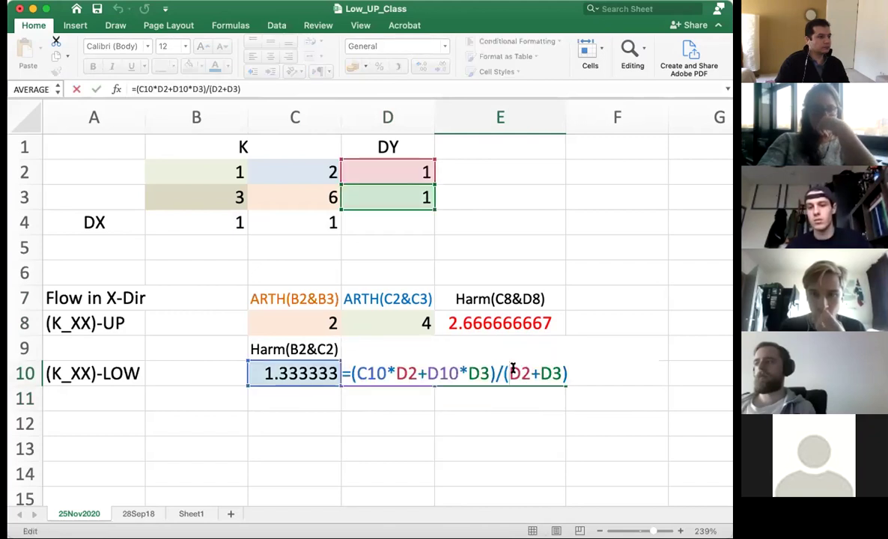
key(Escape)
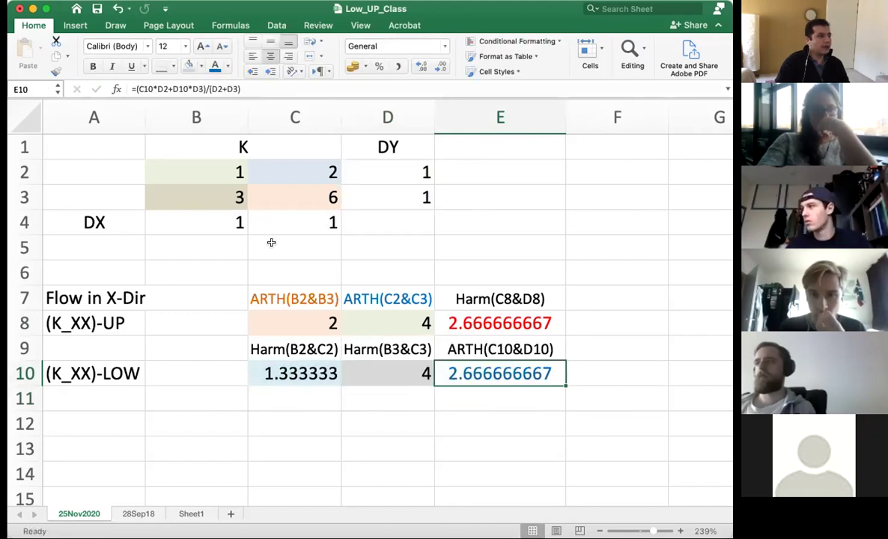
click(219, 176)
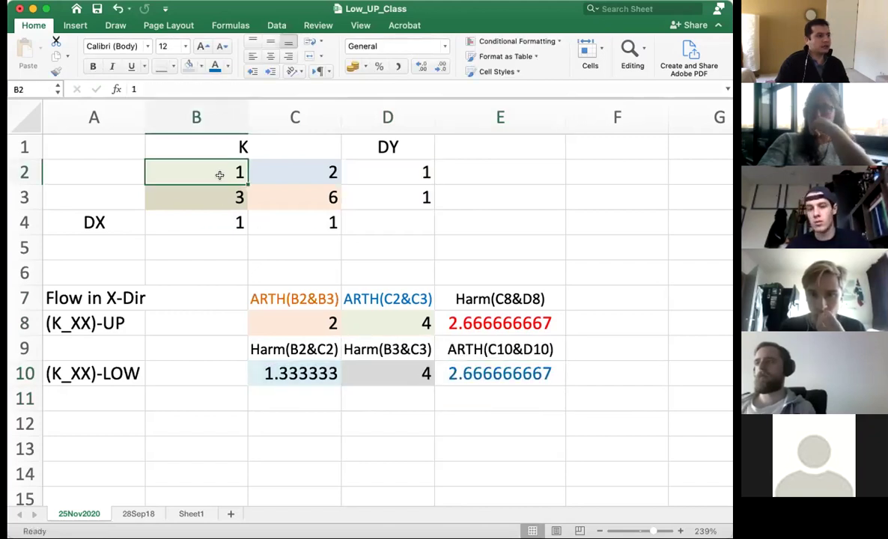
click(289, 176)
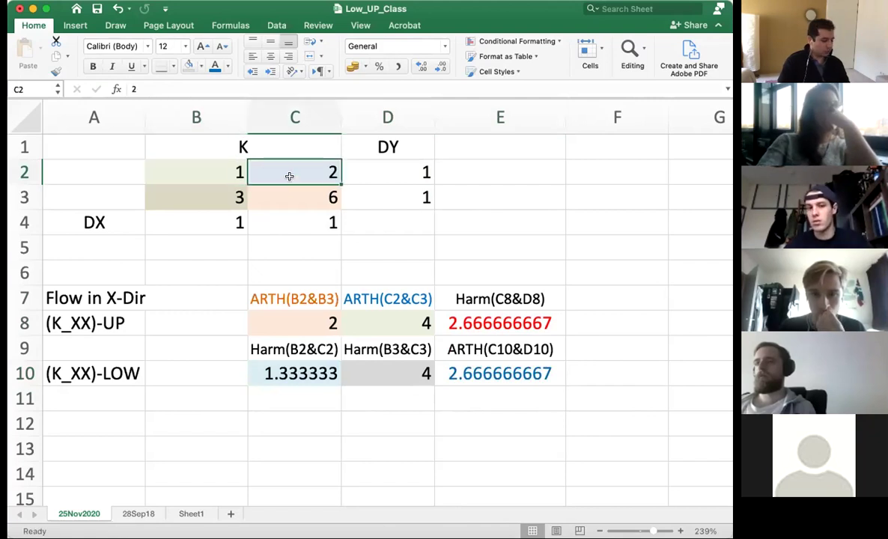
text(1)
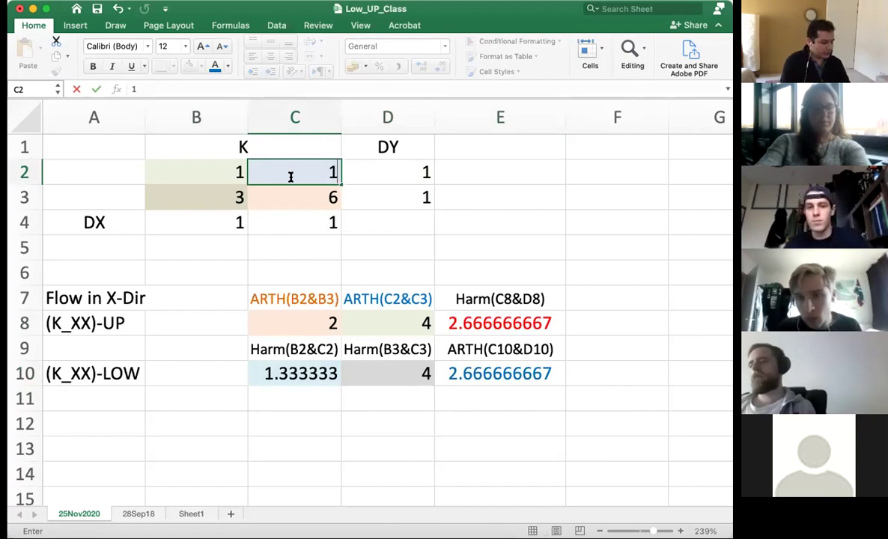
key(BackSpace)
text(2)
key(Return)
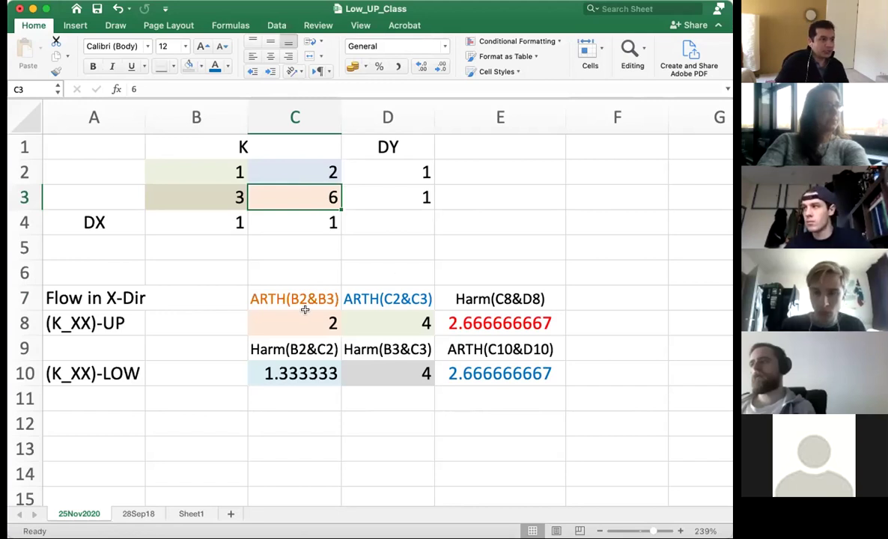
- Compare the upper-bound cells C8:E8 with the lower-bound cells C10:E10, and set the K value in C2 to 1
drag(301, 314, 500, 323)
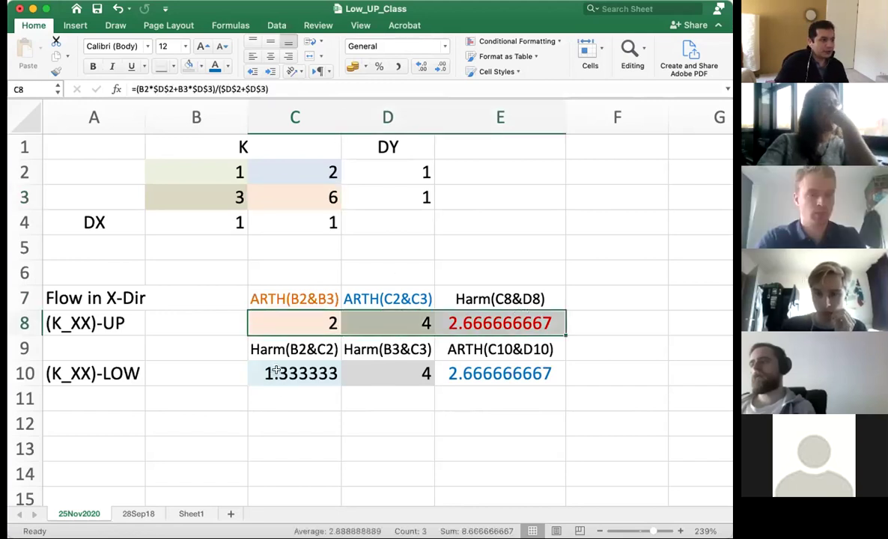
drag(276, 371, 473, 372)
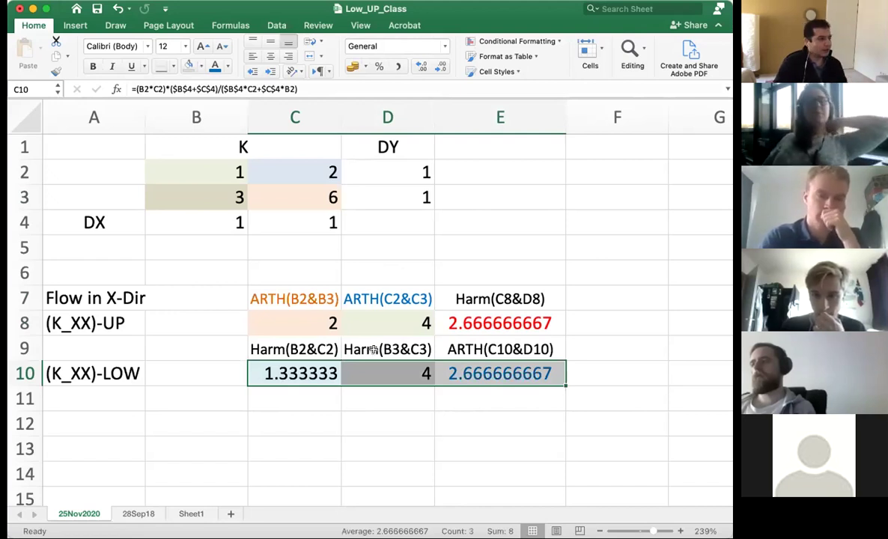
click(230, 173)
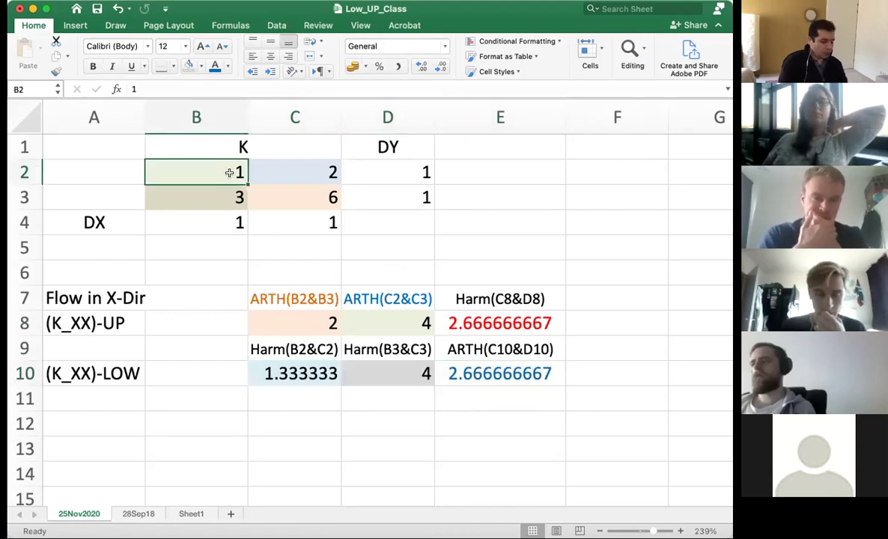
key(Right)
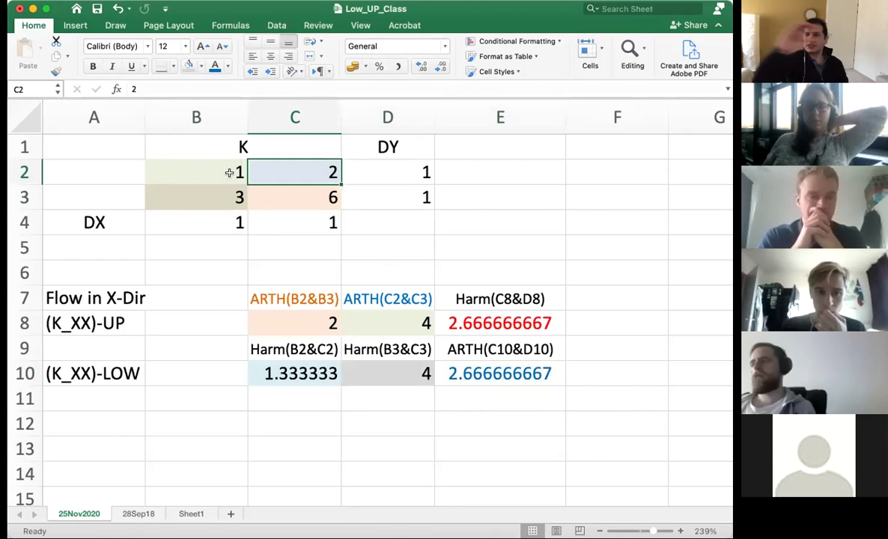
text(1)
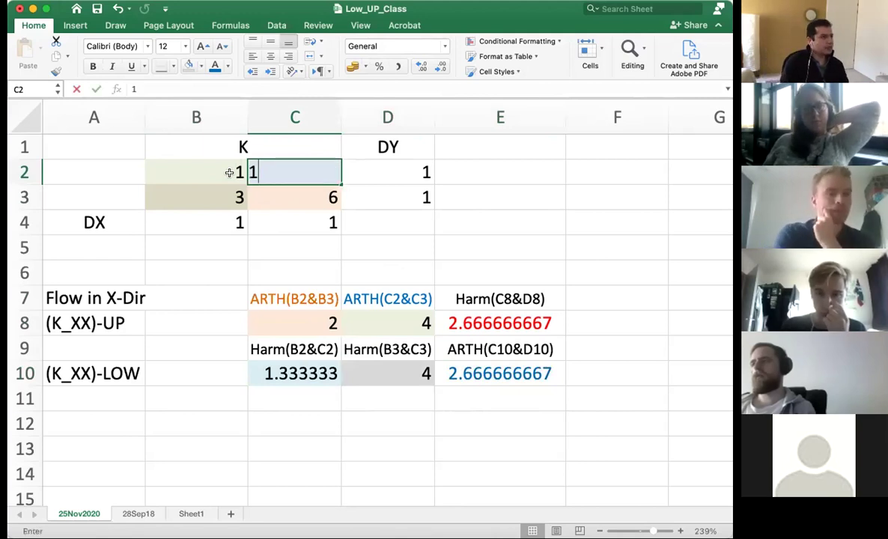
key(Return)
key(Up)
key(Left)
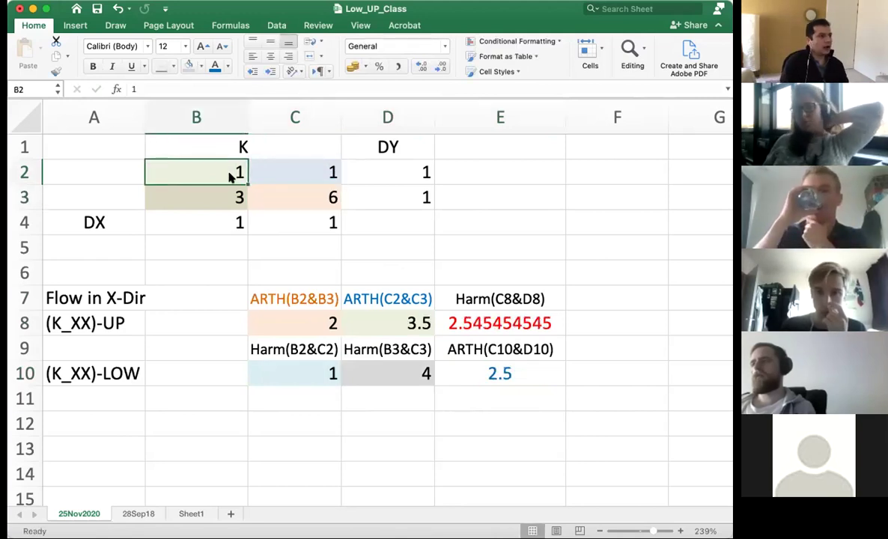
- Review the K values in row 2 and the upper bound in E8
key(Right)
key(Left)
key(Left)
key(Right)
key(Right)
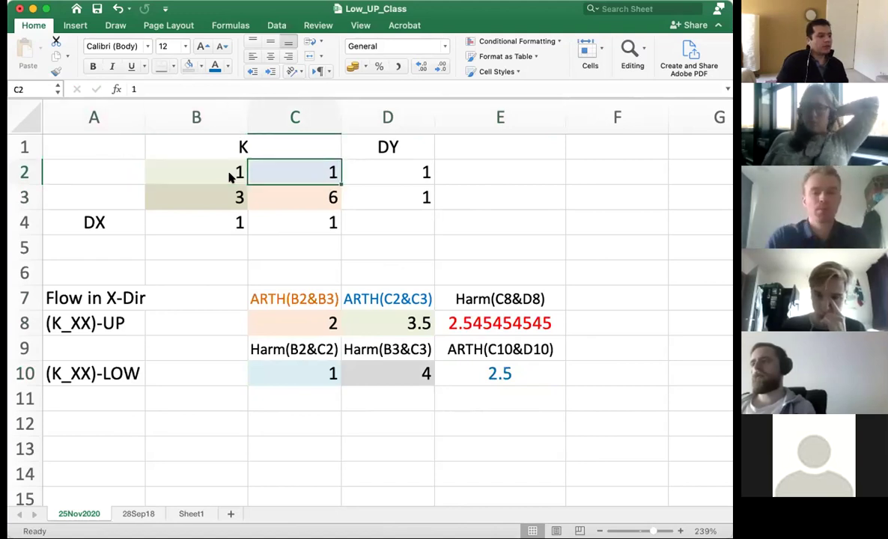
click(475, 323)
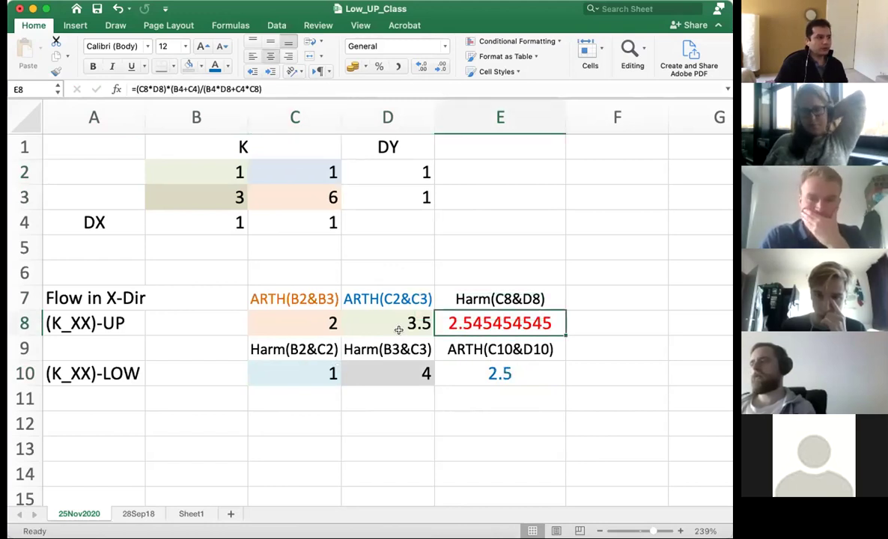
- Set the K value in B2 to 0 and check the harmonic average in C10
click(252, 198)
click(234, 175)
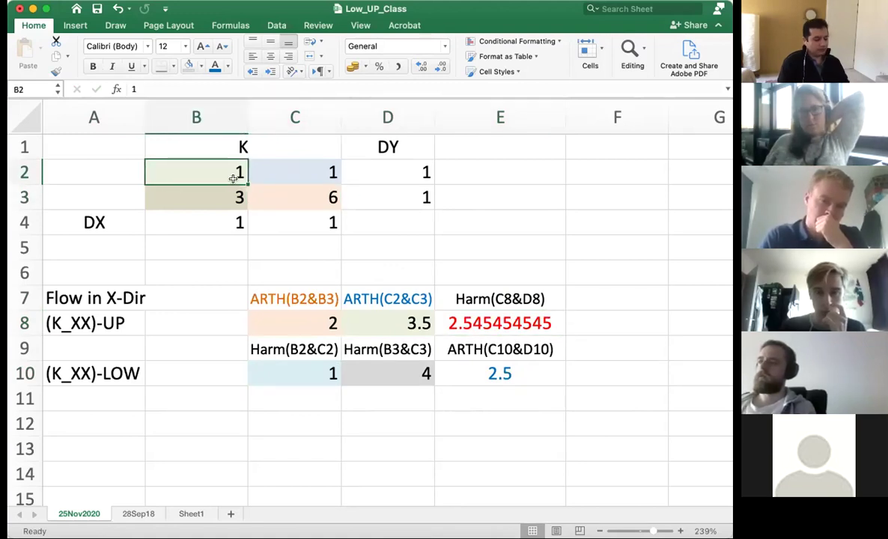
text(0)
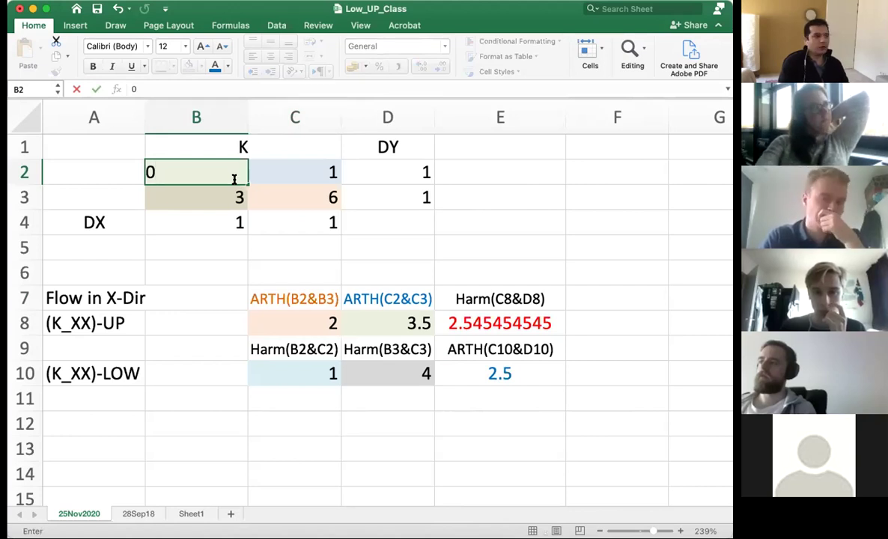
key(Return)
key(Up)
key(Right)
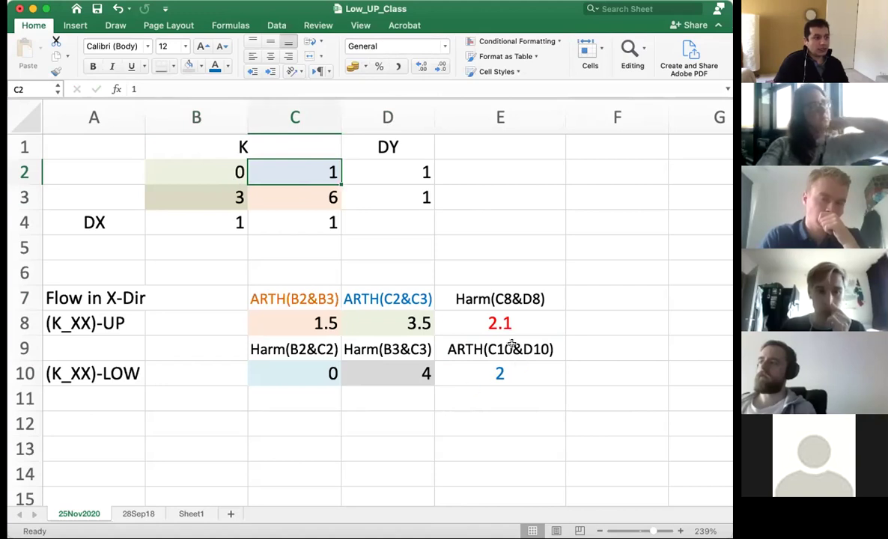
click(302, 372)
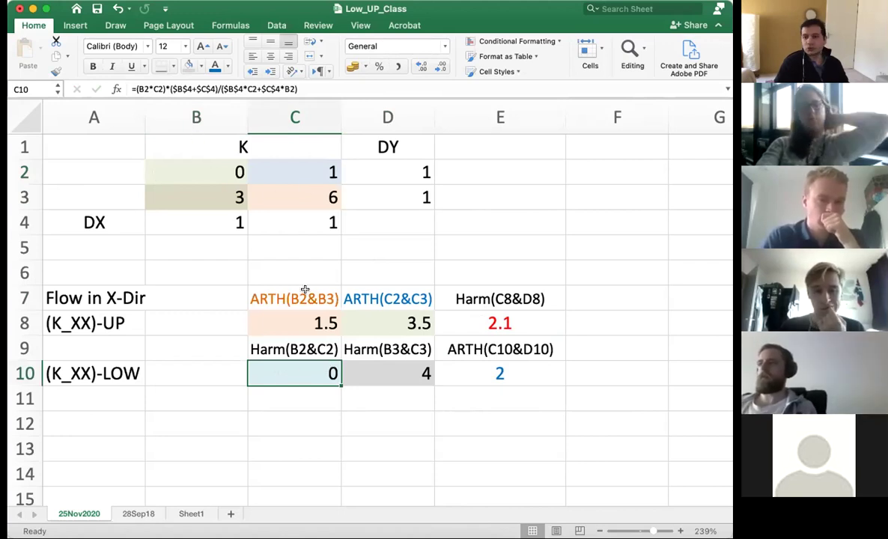
- Set the K value in C3 to 0 and check the lower bound in E10
click(313, 197)
text(0)
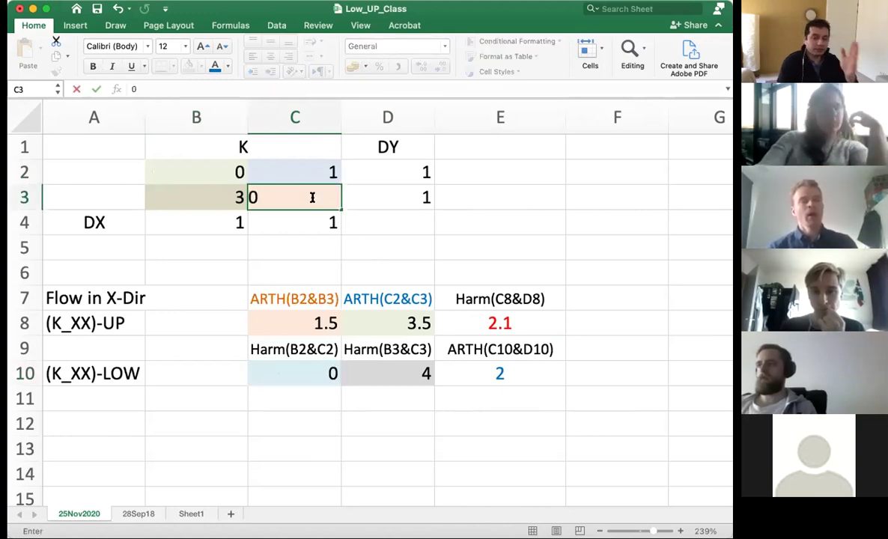
key(Left)
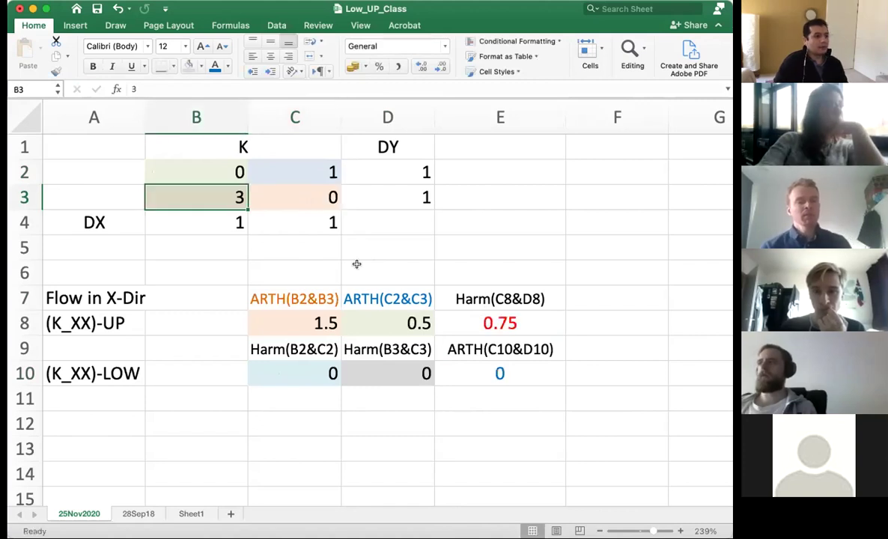
click(526, 374)
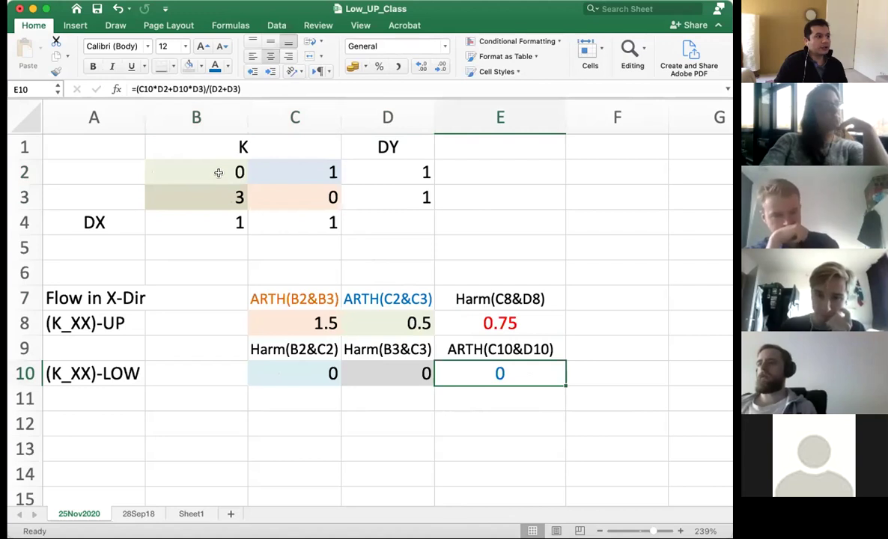
- Trace the upper bound from the K column pairs B2:B3 and C2:C3 through the arithmetic averages C8 and D8 to E8
drag(218, 173, 218, 195)
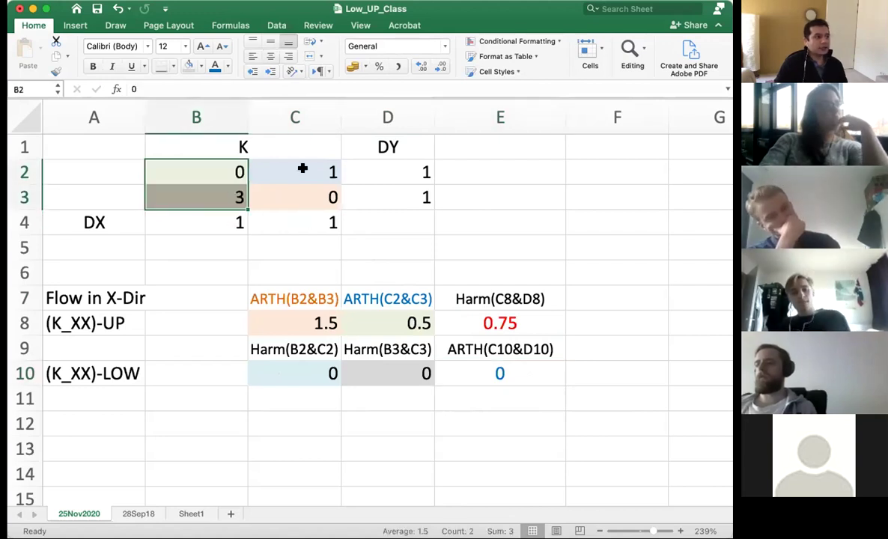
drag(160, 161, 273, 182)
drag(184, 191, 296, 196)
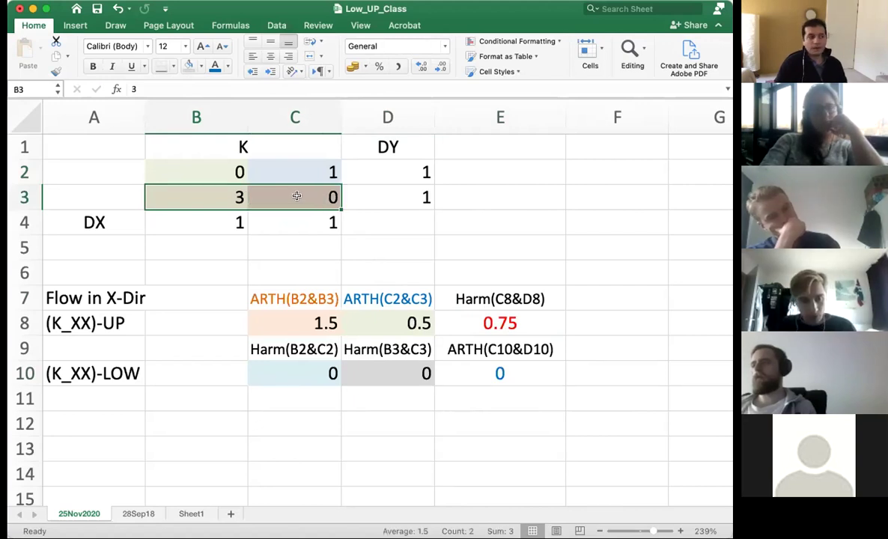
click(298, 315)
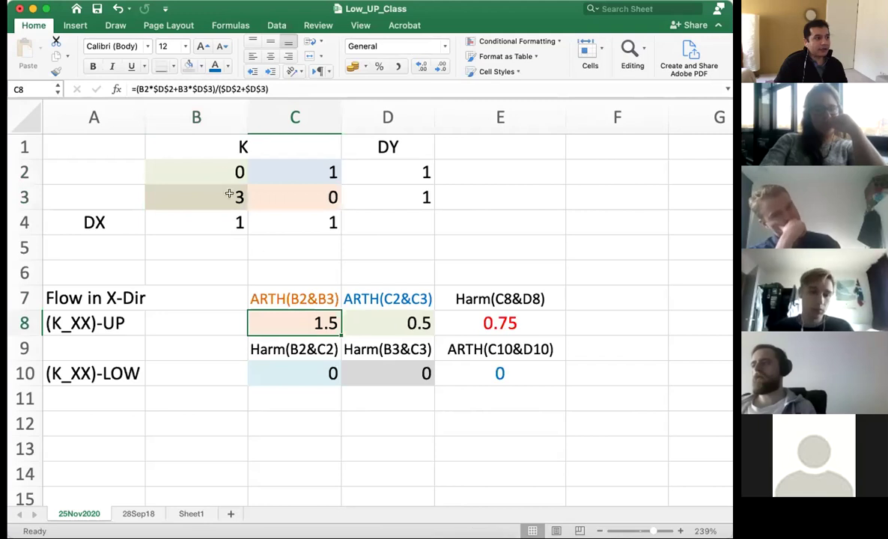
drag(223, 170, 224, 197)
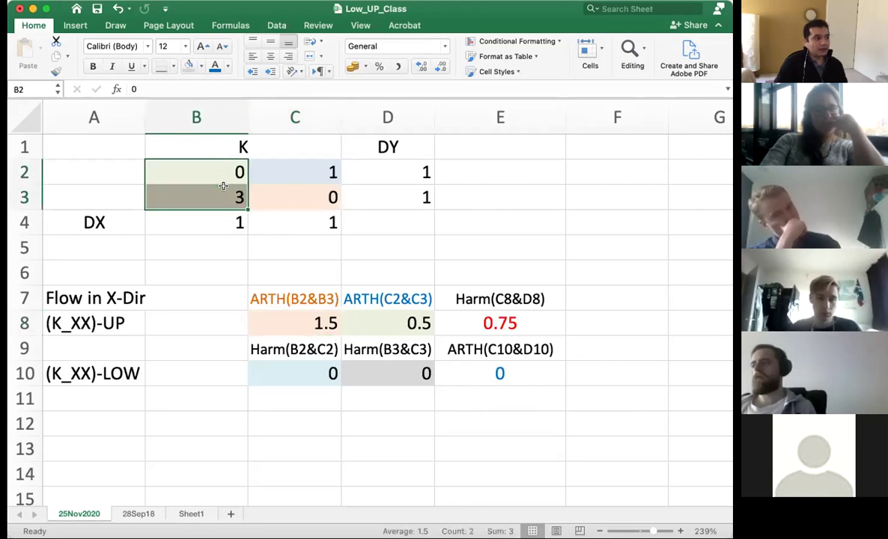
click(293, 322)
click(391, 319)
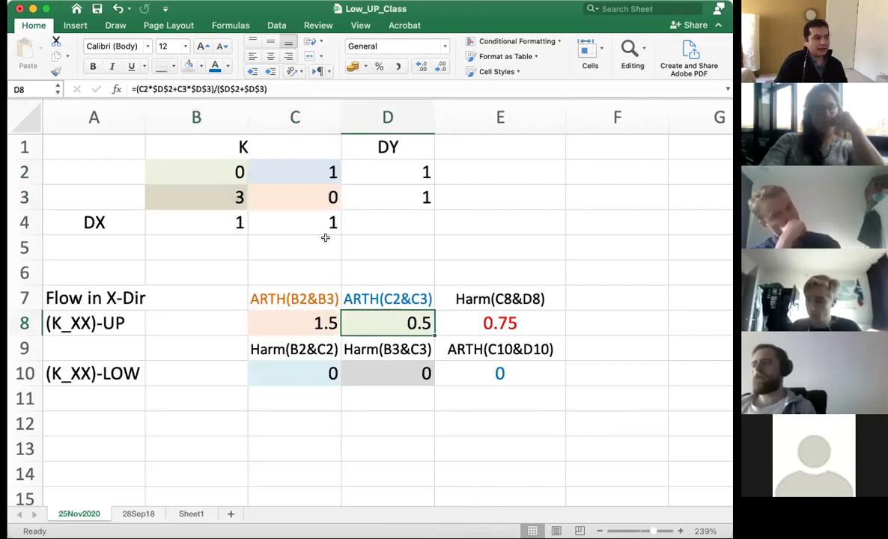
drag(301, 170, 301, 191)
click(389, 317)
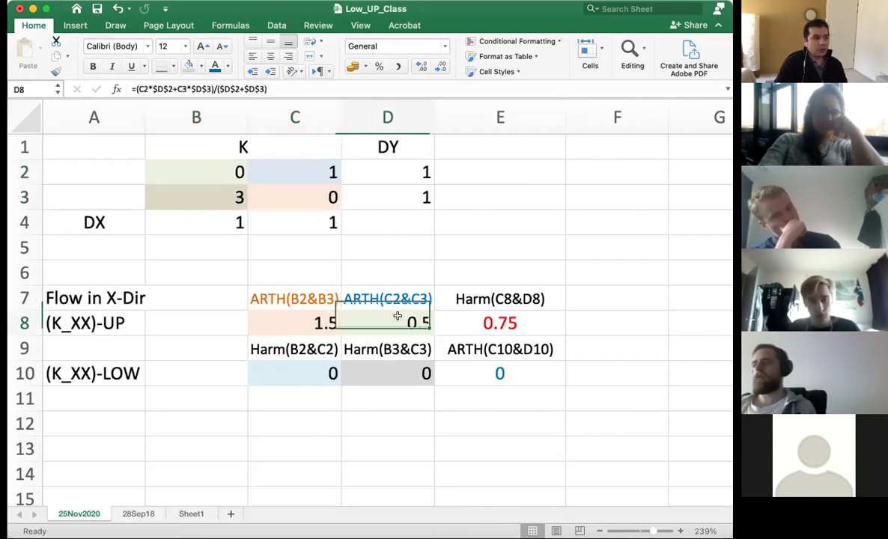
drag(283, 315, 402, 319)
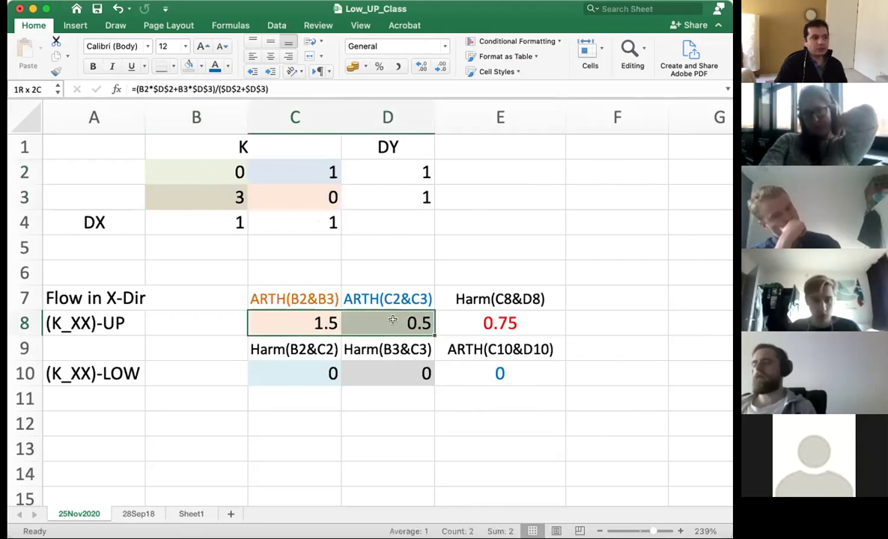
click(486, 323)
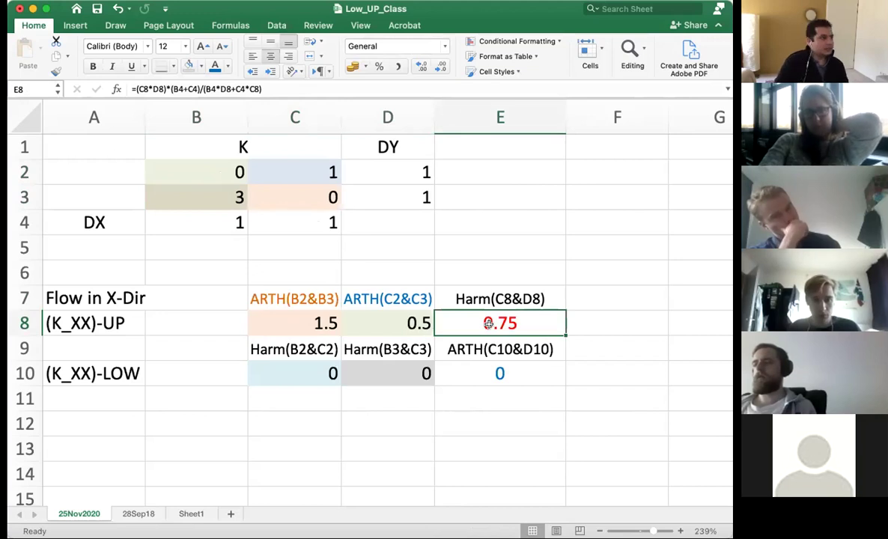
- Trace the lower bound from the K row pairs through the harmonic averages C10 and D10 to E10, and compare it with E8
click(232, 172)
click(267, 194)
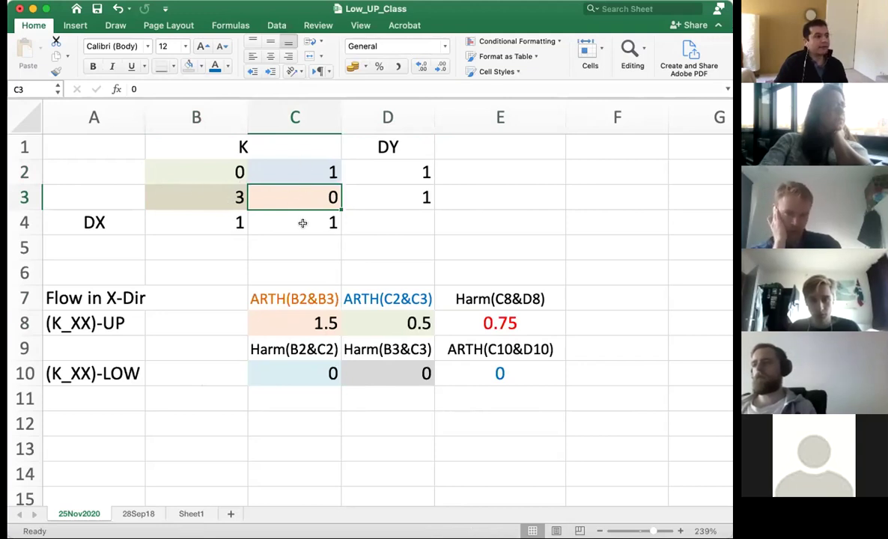
drag(218, 196, 277, 197)
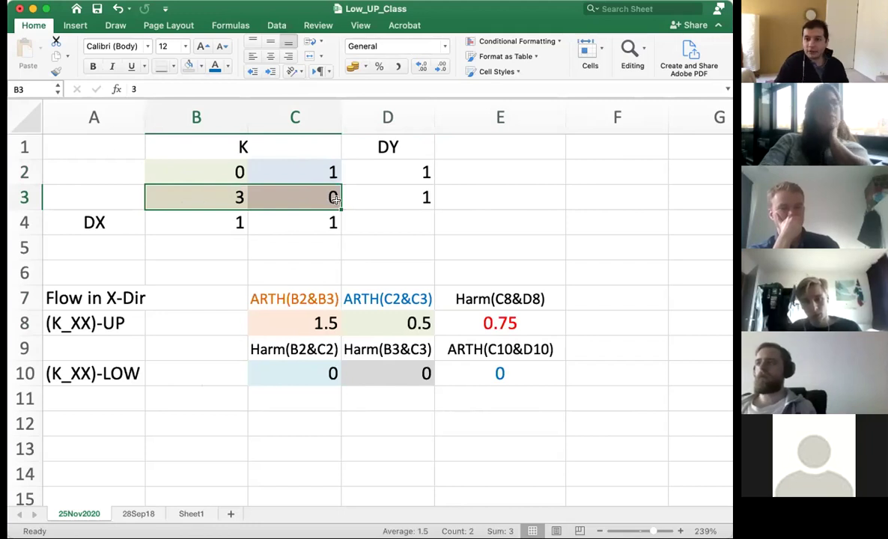
drag(198, 166, 298, 170)
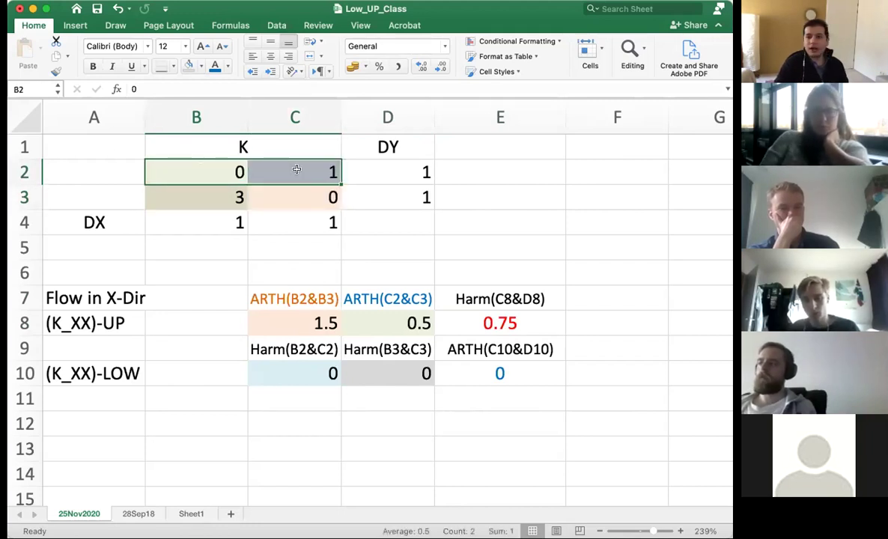
click(392, 373)
click(301, 373)
click(359, 373)
click(284, 373)
click(367, 374)
click(485, 370)
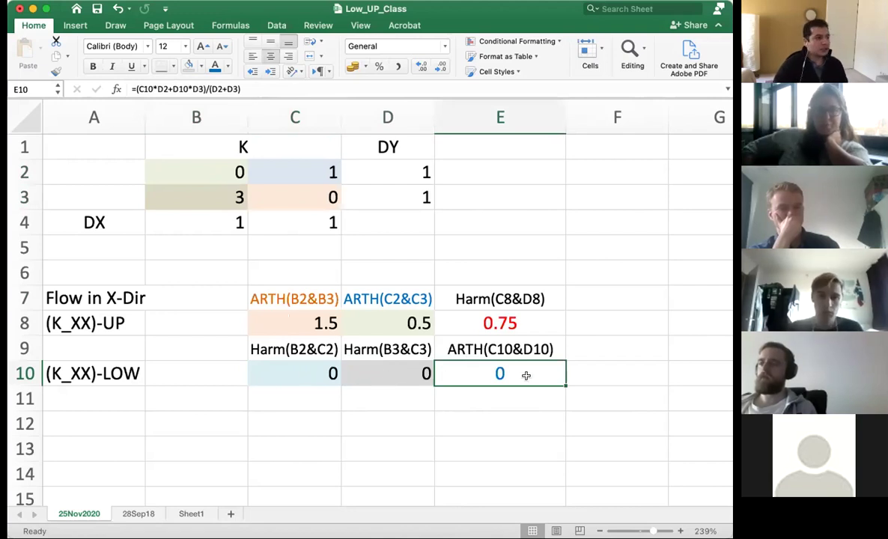
click(515, 323)
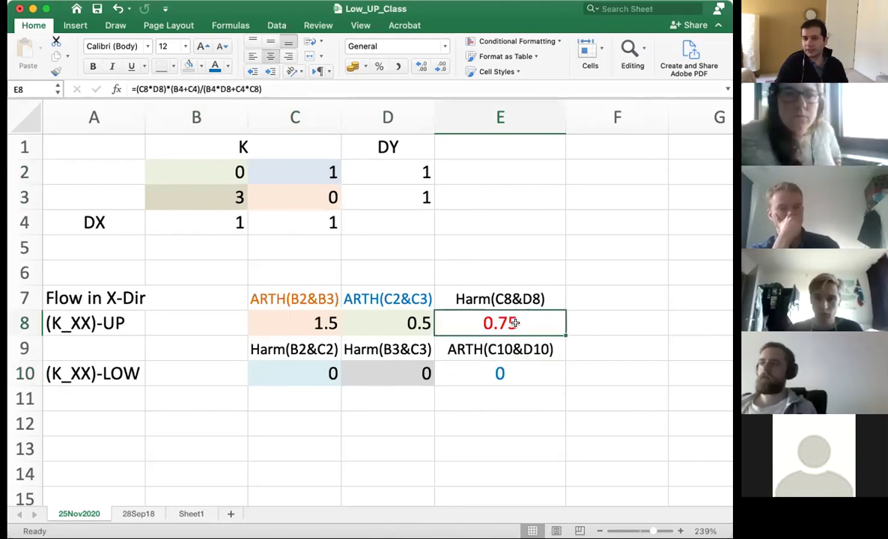
- Set the K values in B2 to 10 and C3 to 4, and compare the bounds in E8 and E10
click(225, 167)
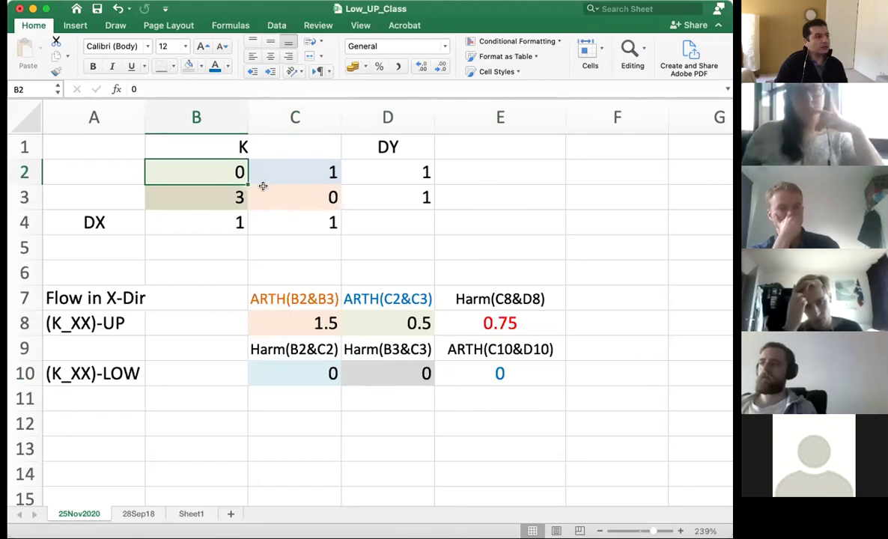
text(10)
key(Return)
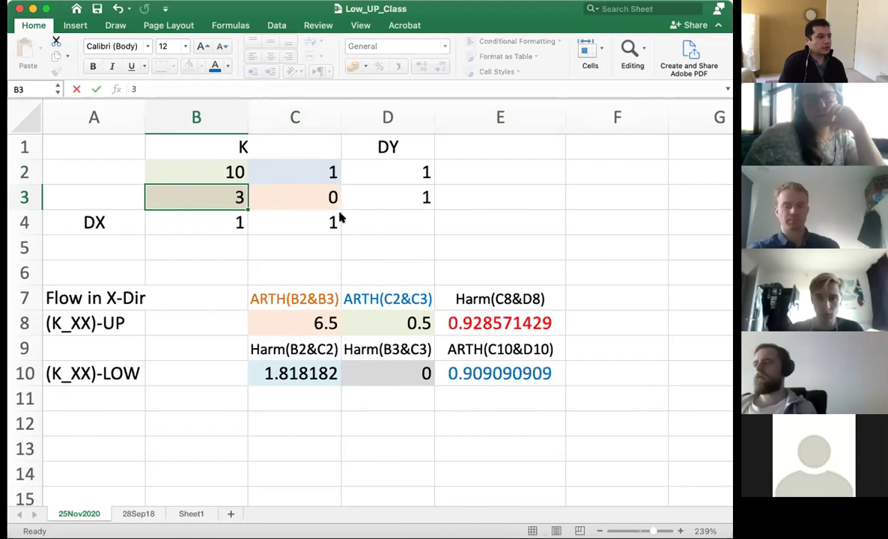
key(Up)
key(Right)
key(Down)
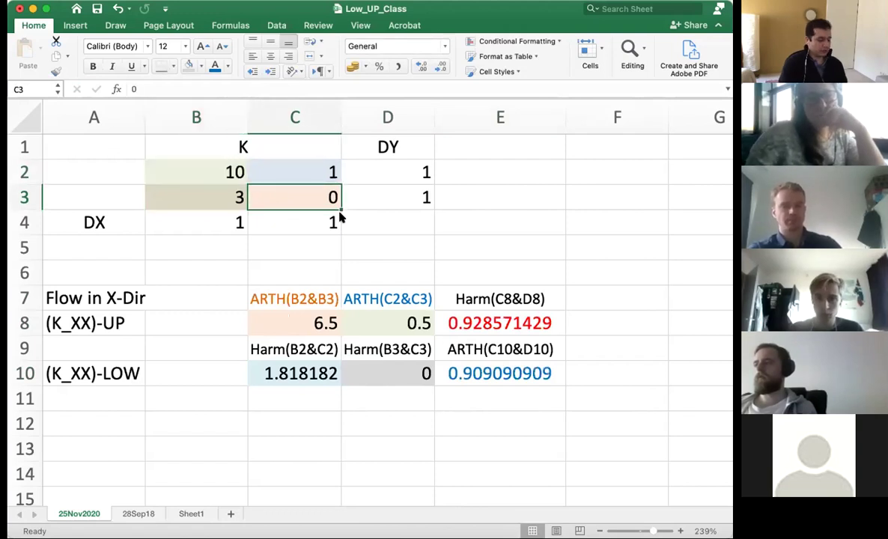
text(4)
key(Left)
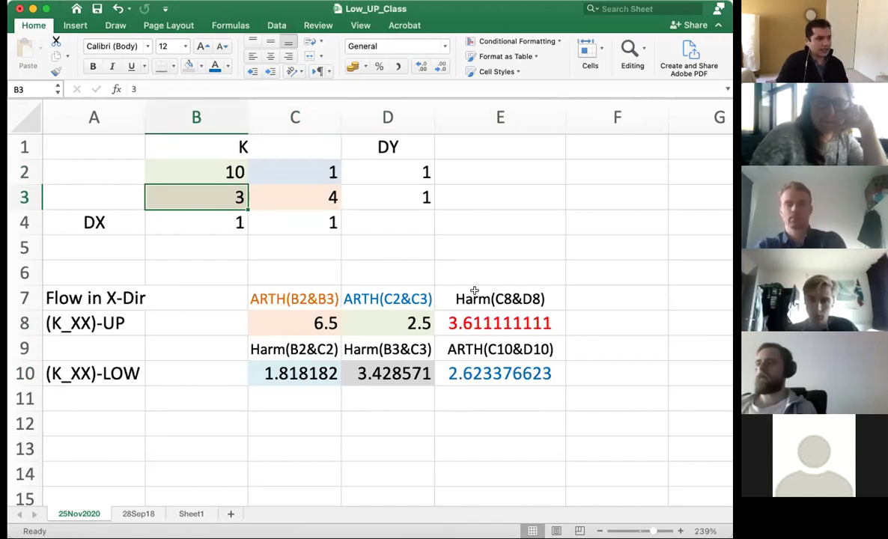
click(472, 320)
click(471, 363)
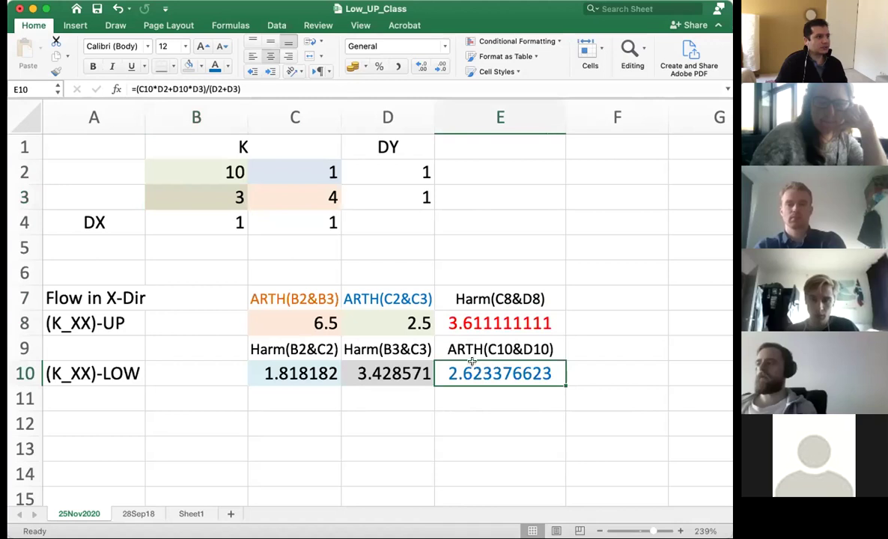
- Set the K value in B3 to 5 and compare the upper and lower bounds in E8 and E10
click(282, 196)
key(Left)
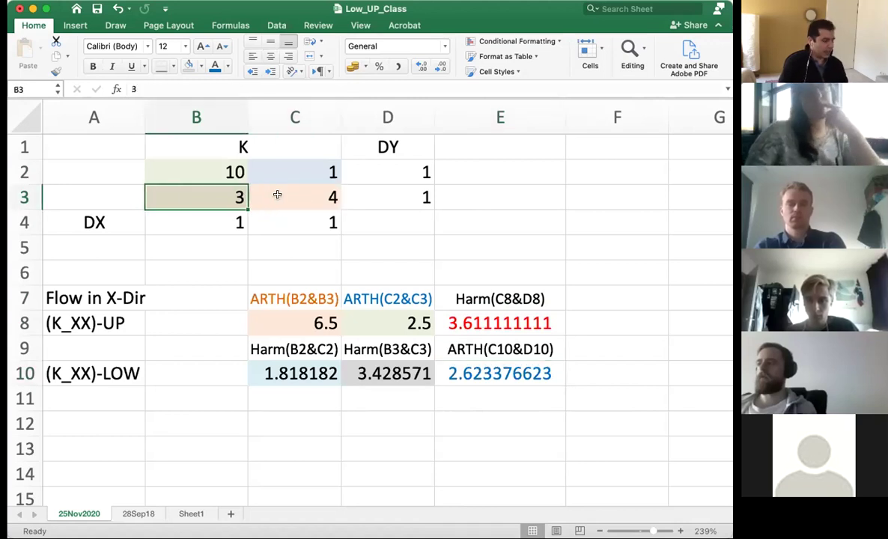
text(5)
click(279, 197)
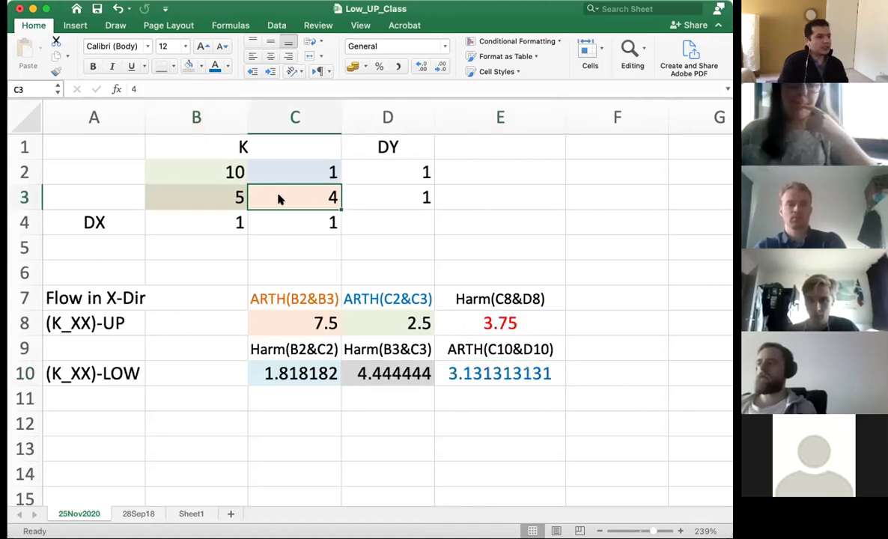
click(454, 322)
click(448, 372)
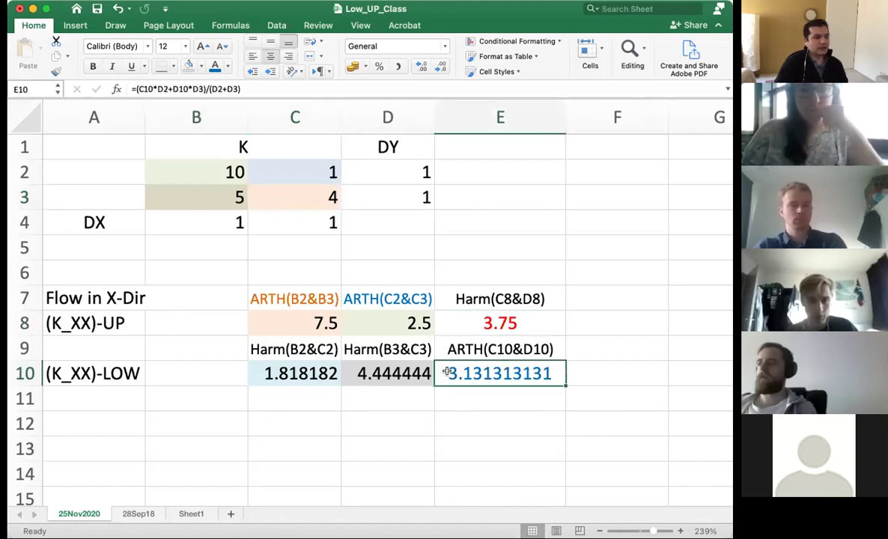
- Make the K grid B2:C3 homogeneous by setting all four cells to 4
click(293, 171)
text(4)
click(266, 192)
key(Up)
key(Left)
text(4)
key(Return)
text(4)
click(266, 193)
text(4)
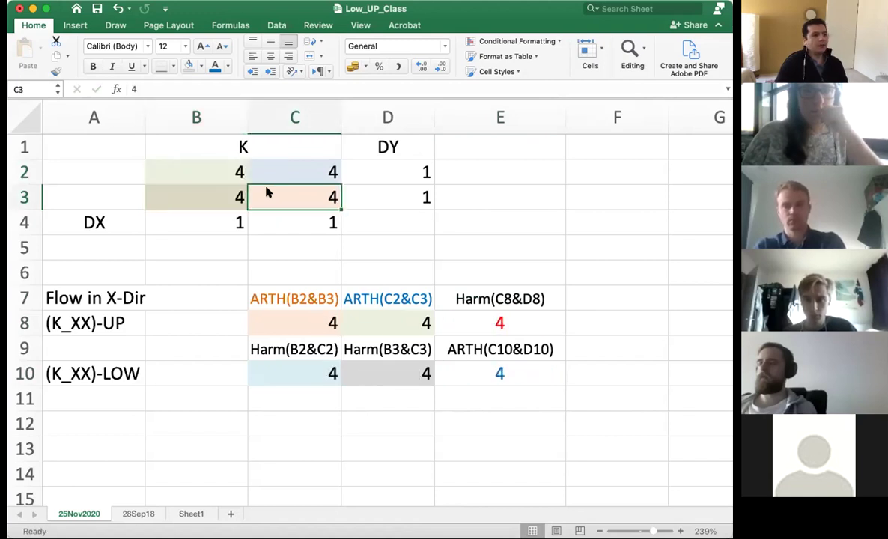
- Compare the bounds in E8 and E10 for the homogeneous K grid and review the K cells
click(487, 323)
click(485, 378)
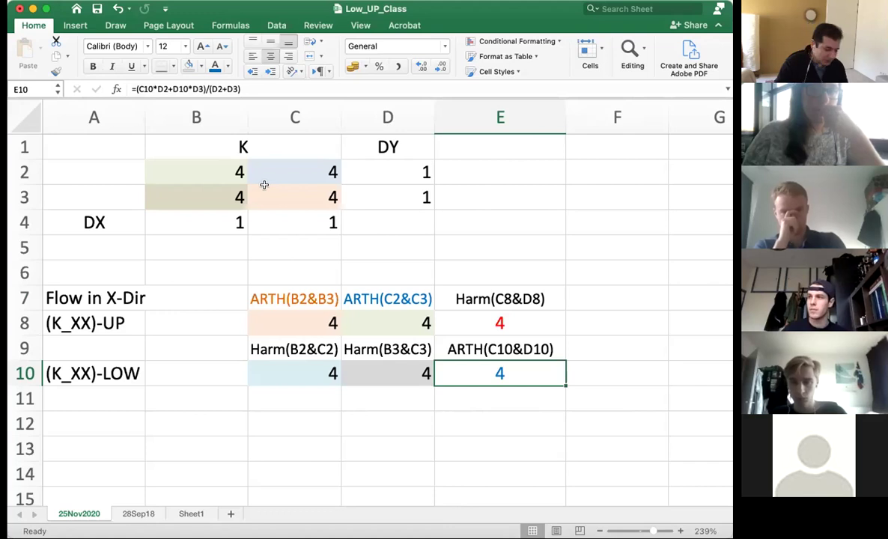
drag(190, 179, 294, 199)
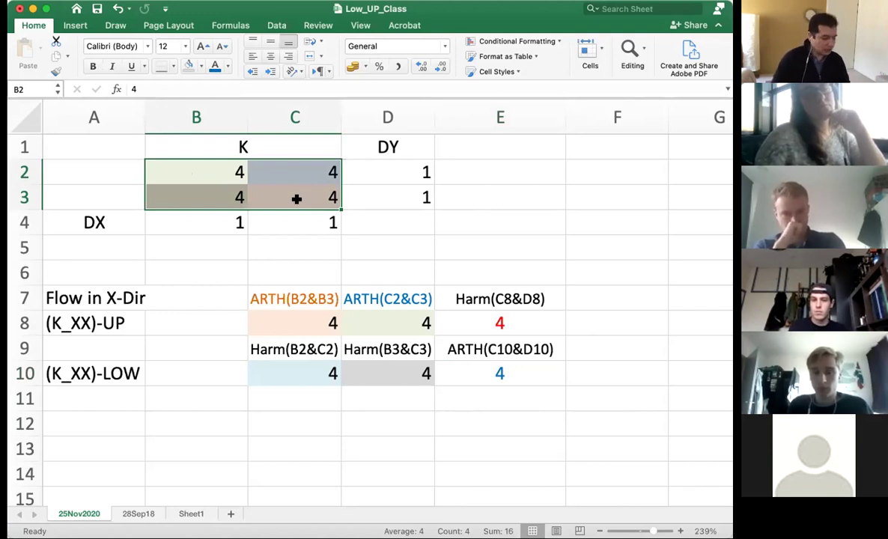
click(249, 258)
click(215, 159)
click(288, 159)
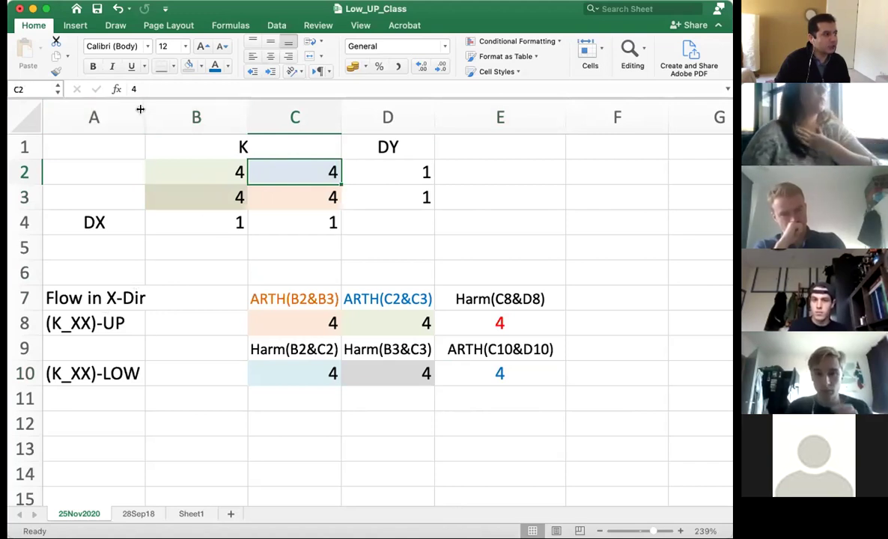
- Widen column A and enter the section label "Flow in y-Dir" in A12
drag(140, 109, 160, 109)
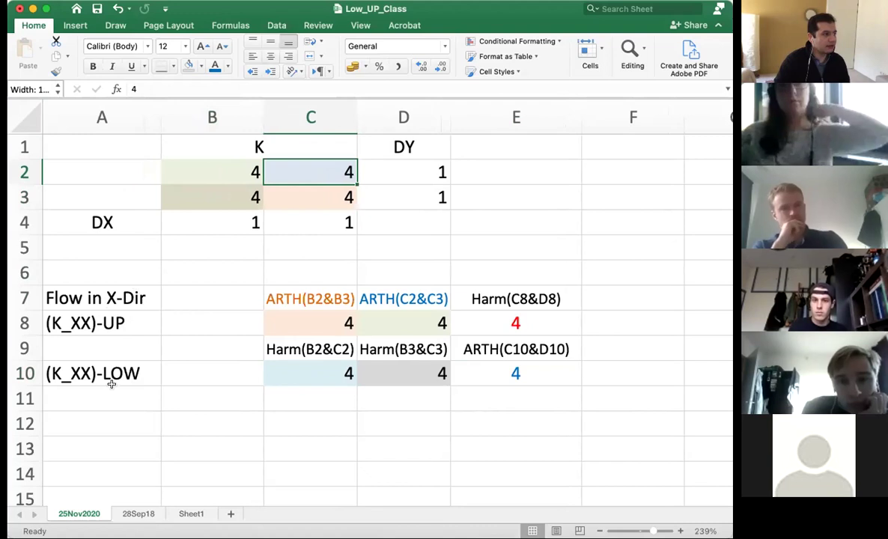
click(117, 415)
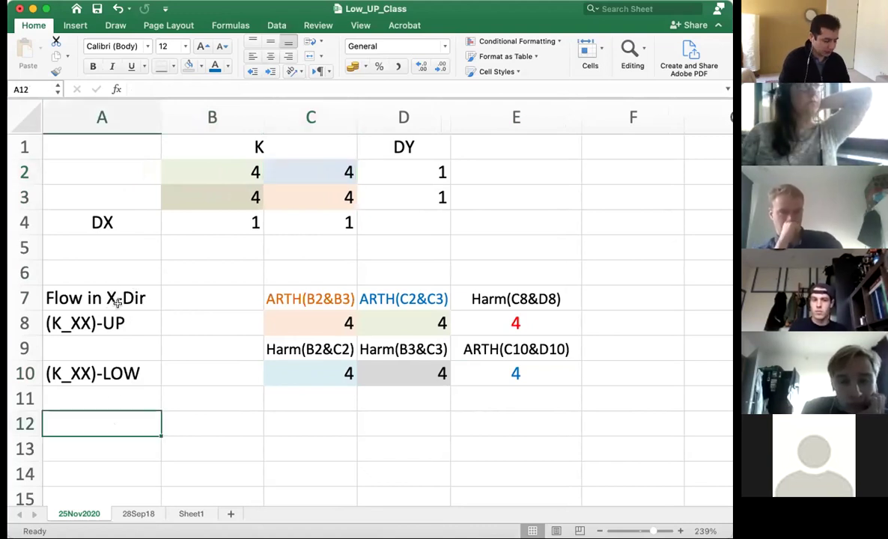
text(Flow in y-Dir)
key(Return)
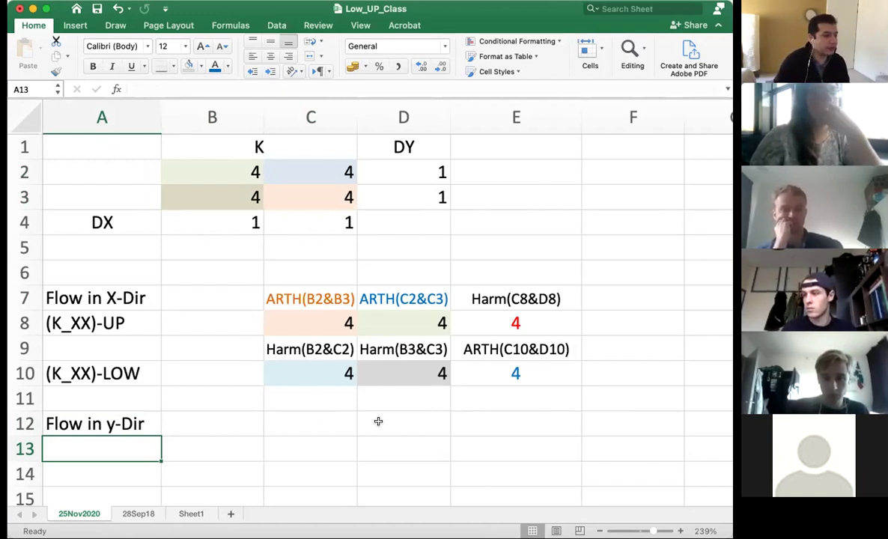
- Label the upper-bound row of the y-direction section "(K_XX)_UP" in A13
click(317, 424)
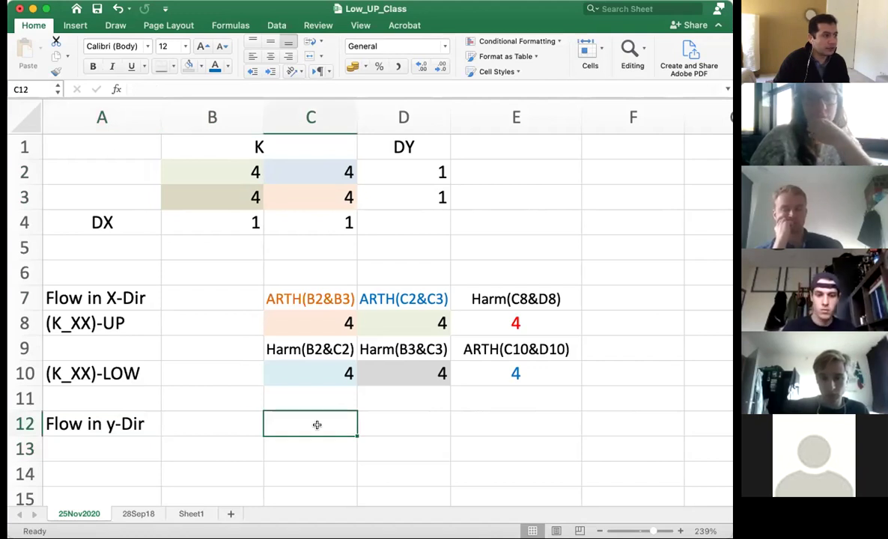
click(128, 449)
text((K)
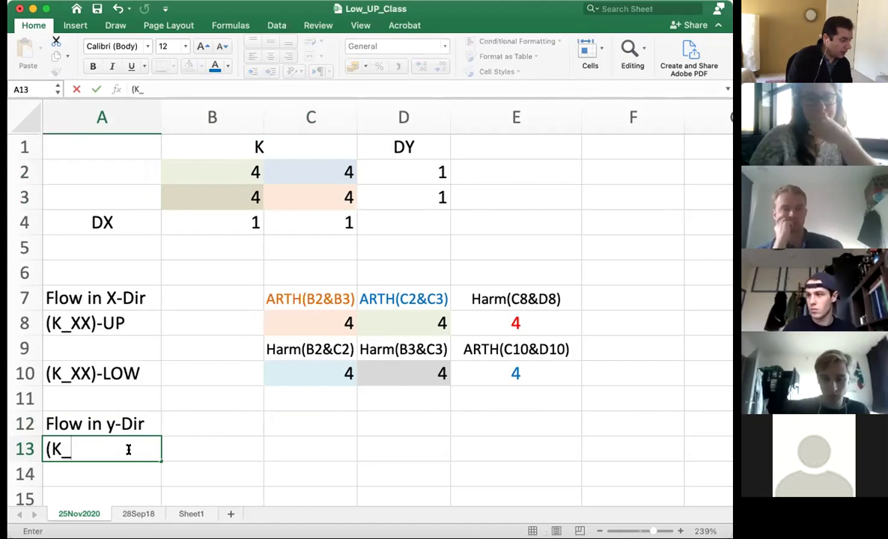
text(_XX)_IPUP)
key(Tab)
- Enter the averaging label "ARTH(B2&C2)" in C12 of the y-direction section
key(Up)
key(Right)
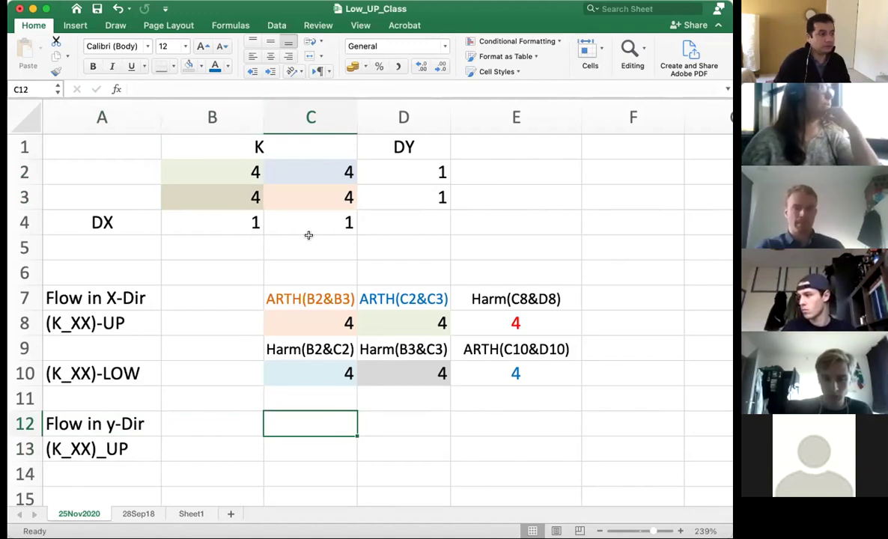
text(ARTH*)
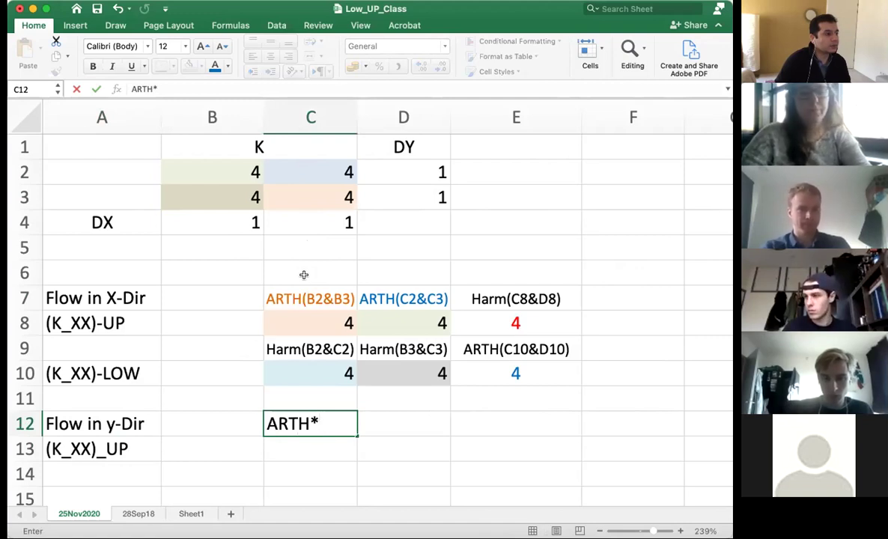
drag(223, 171, 309, 170)
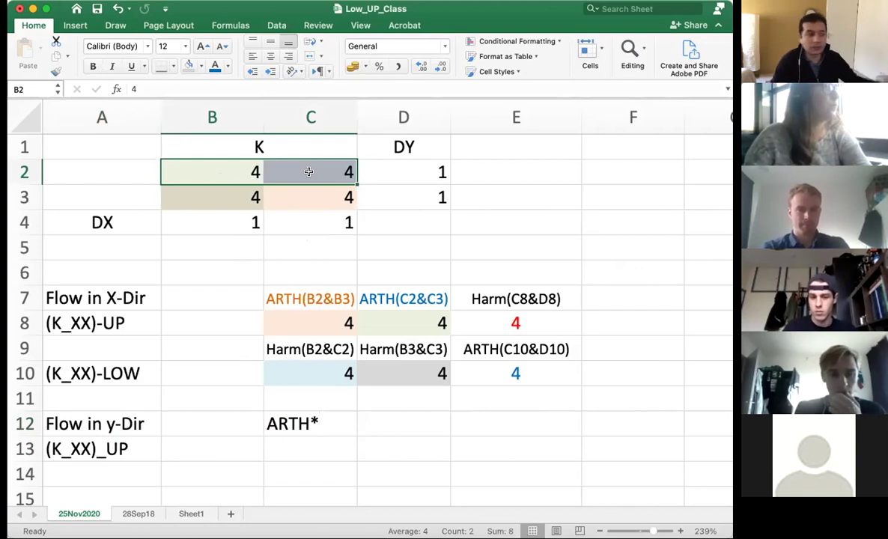
drag(218, 195, 301, 196)
double_click(310, 424)
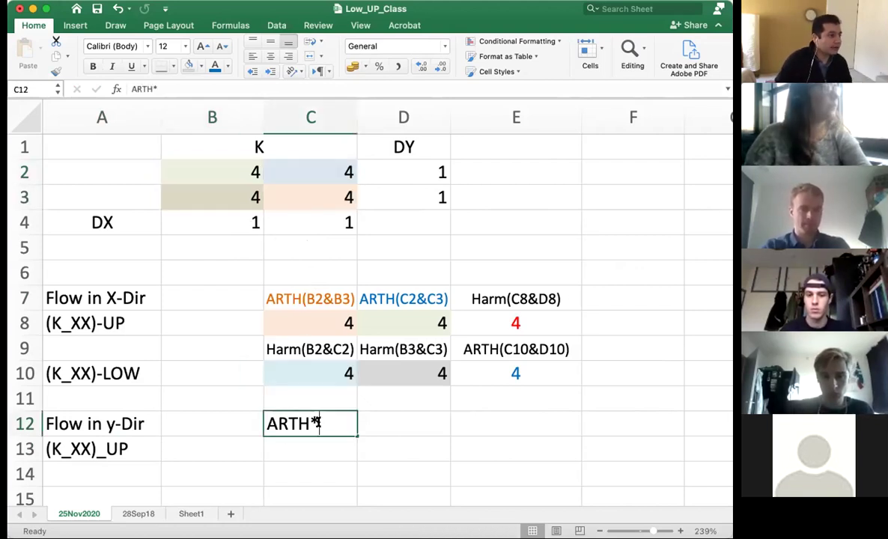
text((B2)
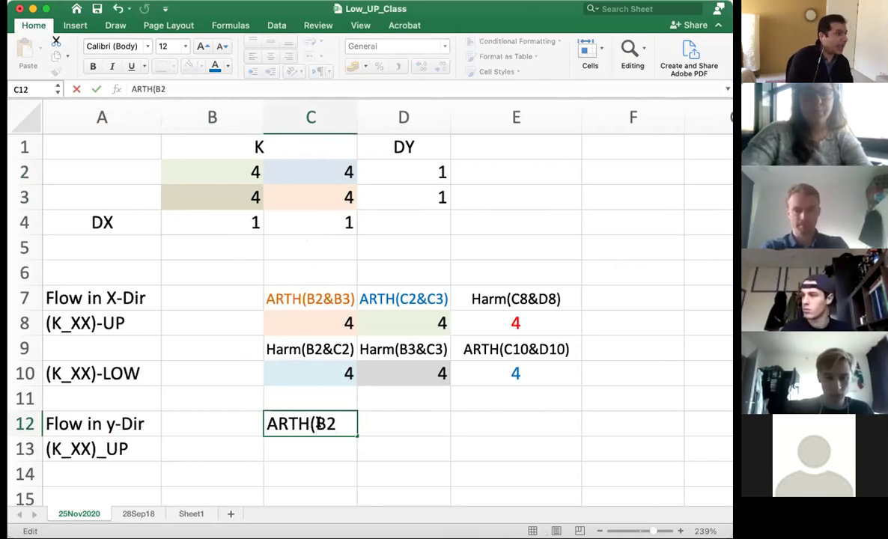
text(&C2)
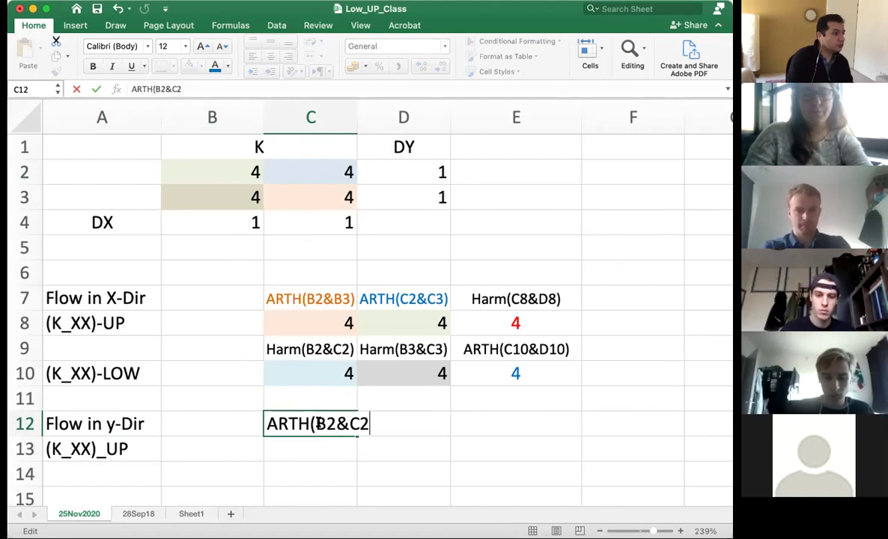
key(Return)
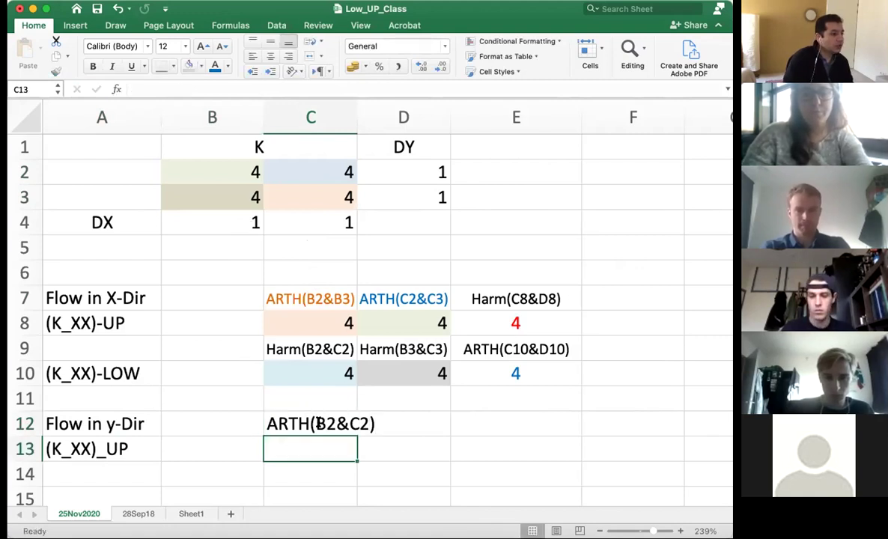
- Set the font size of the label cells C12:E12 to 10
click(319, 424)
key(shift+Right)
key(shift+Right)
key(shift+Right)
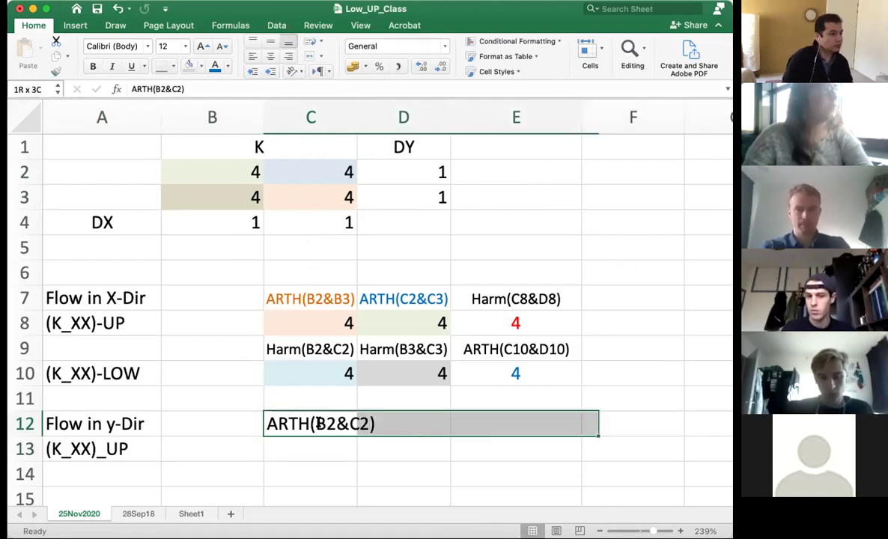
key(shift+Left)
click(167, 47)
text(10)
key(Return)
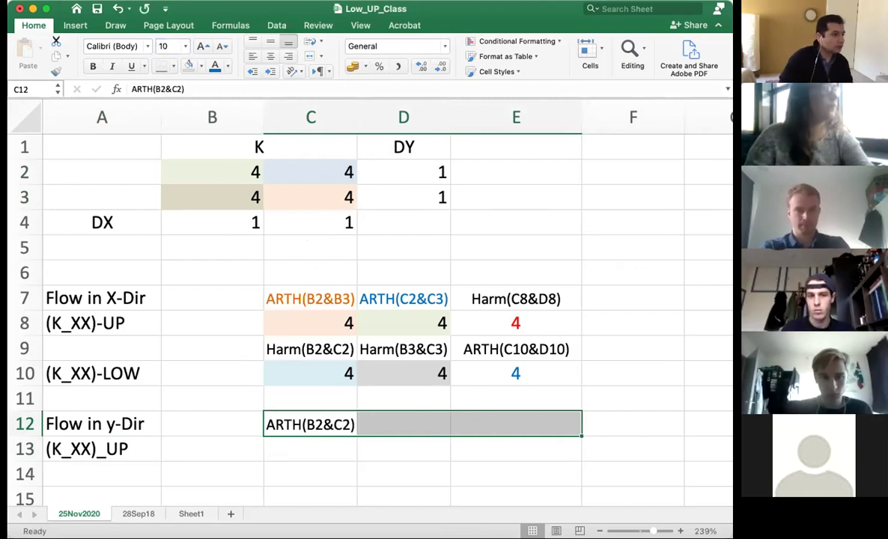
- Copy the C12 label into D12 and change it to "ARTH(B3&C3)"
click(389, 416)
click(307, 424)
key(super+c)
click(403, 426)
key(super+v)
double_click(403, 425)
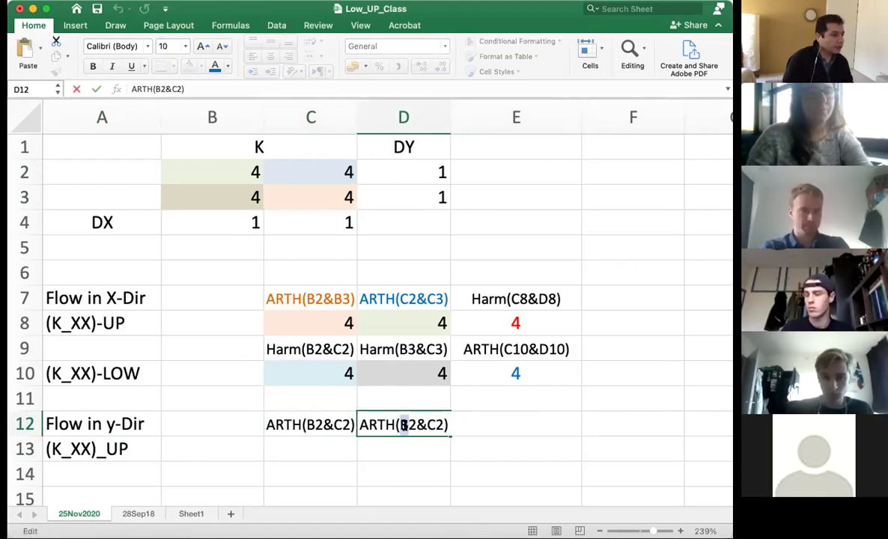
text(3)
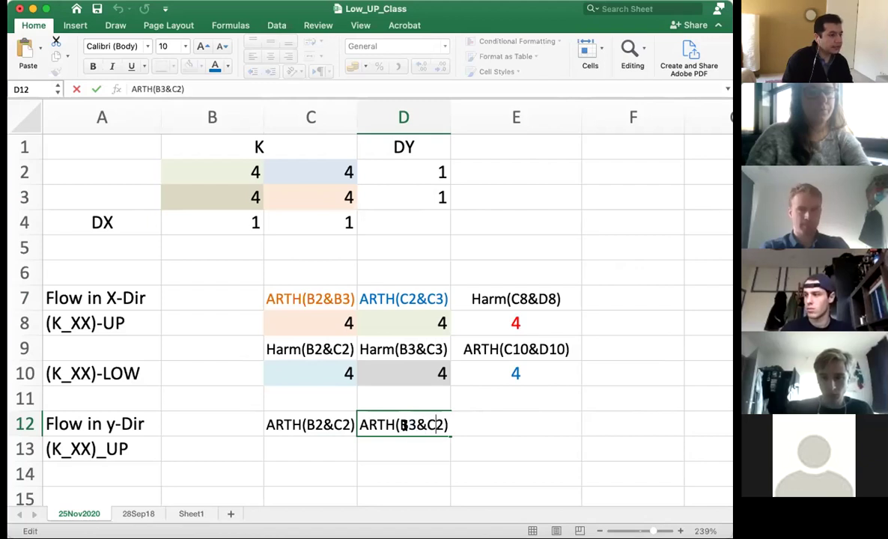
key(Return)
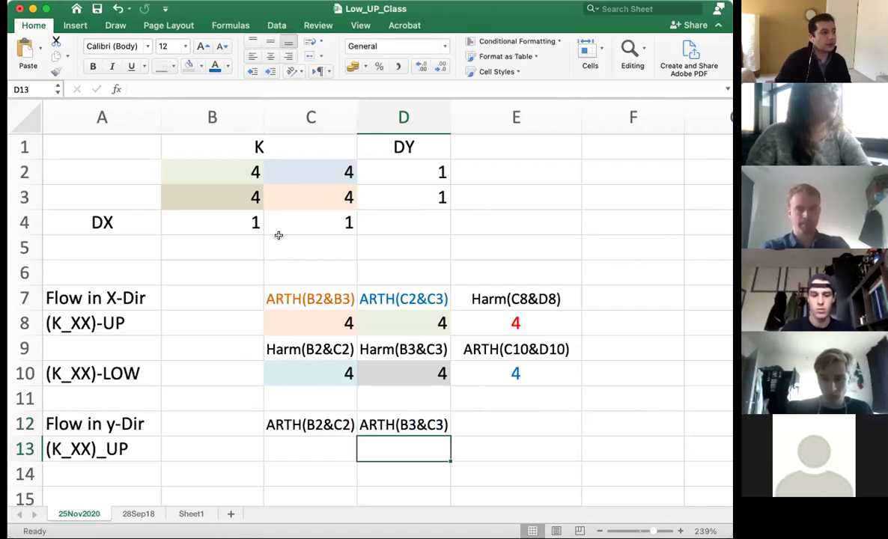
- Examine the K row pairs B3:C3 and B2:C2 and the empty y-direction result cells C13 and D13
drag(223, 197, 305, 194)
drag(250, 174, 345, 171)
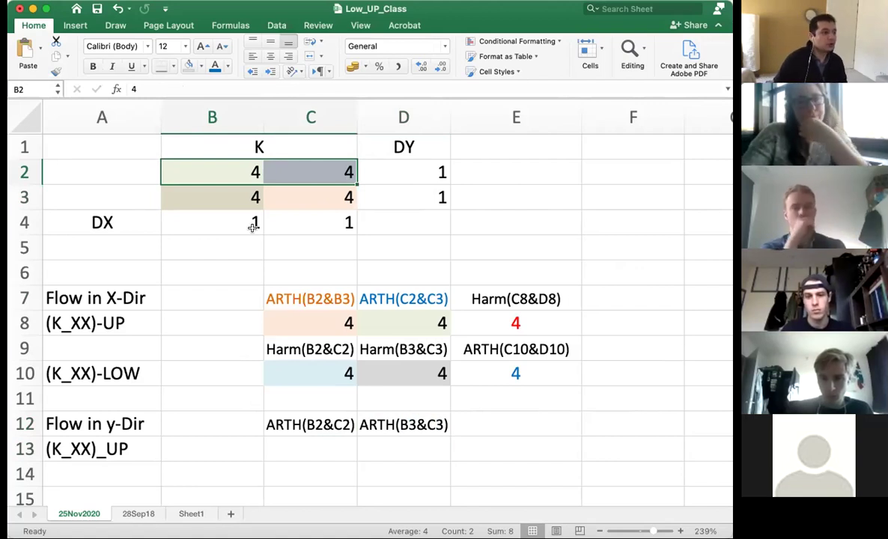
click(324, 453)
click(408, 453)
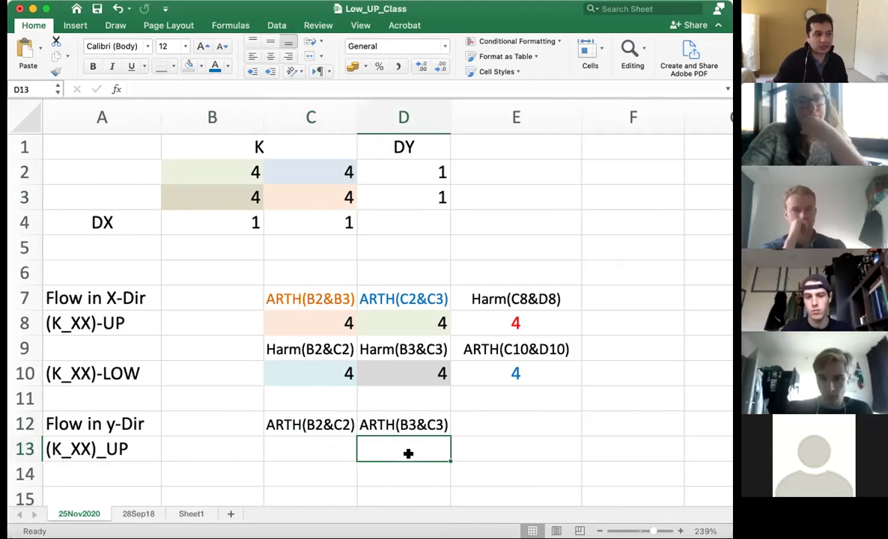
scroll(404, 454, down, 1)
scroll(337, 454, down, 1)
scroll(338, 456, up, 2)
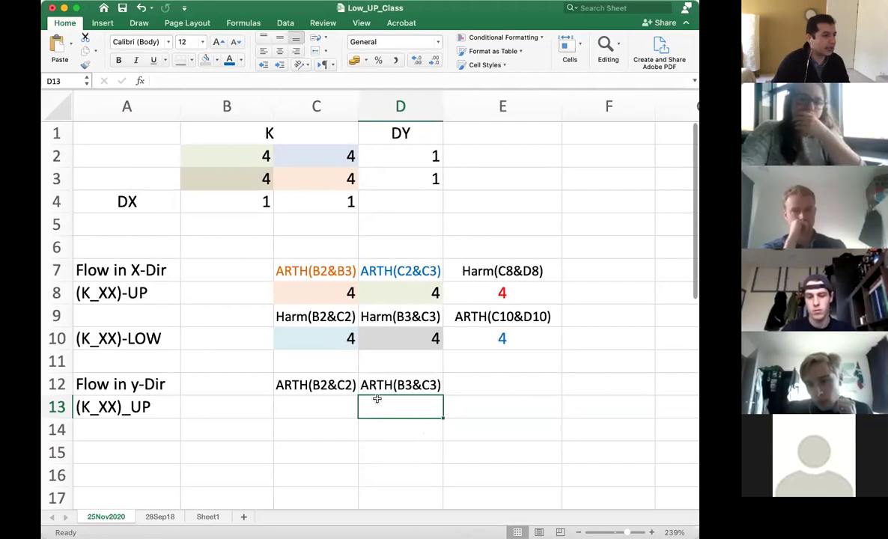
click(491, 432)
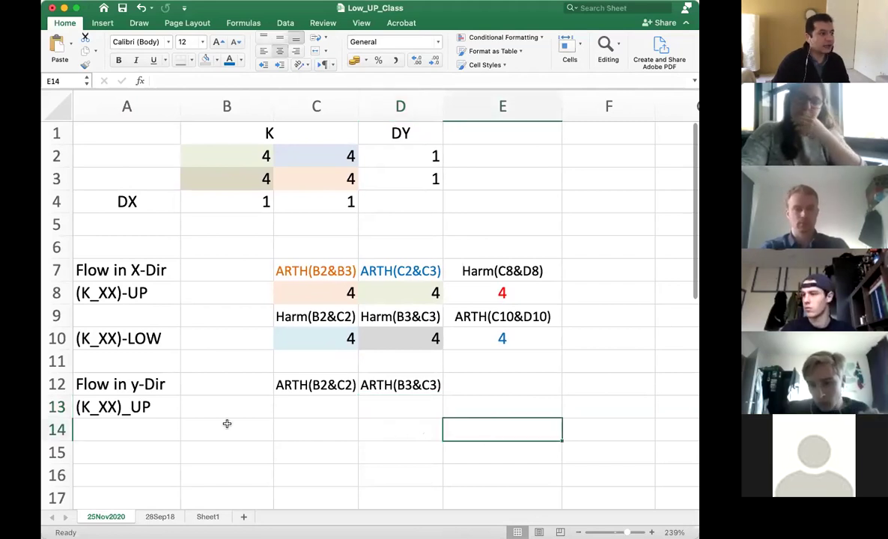
- Change the upper-bound label in A13 to "(K_YY)_UP"
double_click(103, 410)
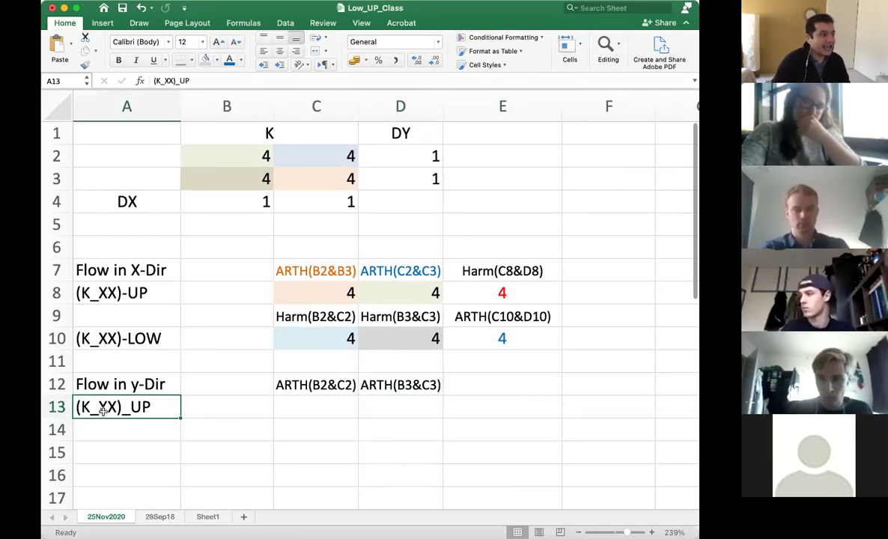
drag(98, 408, 112, 409)
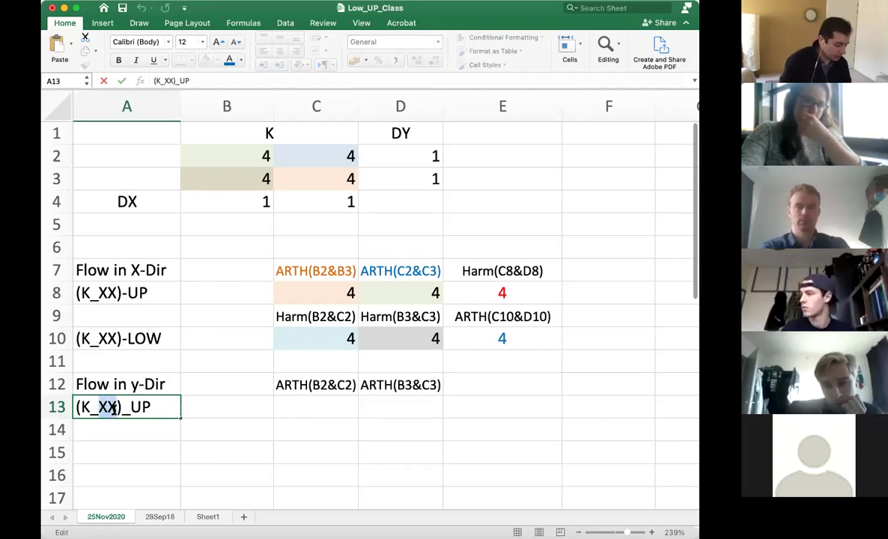
text(YY)
key(Return)
- Copy the A13 label into A15 and change it to "(K_XX)_UP"
click(117, 408)
key(ctrl+c)
click(131, 454)
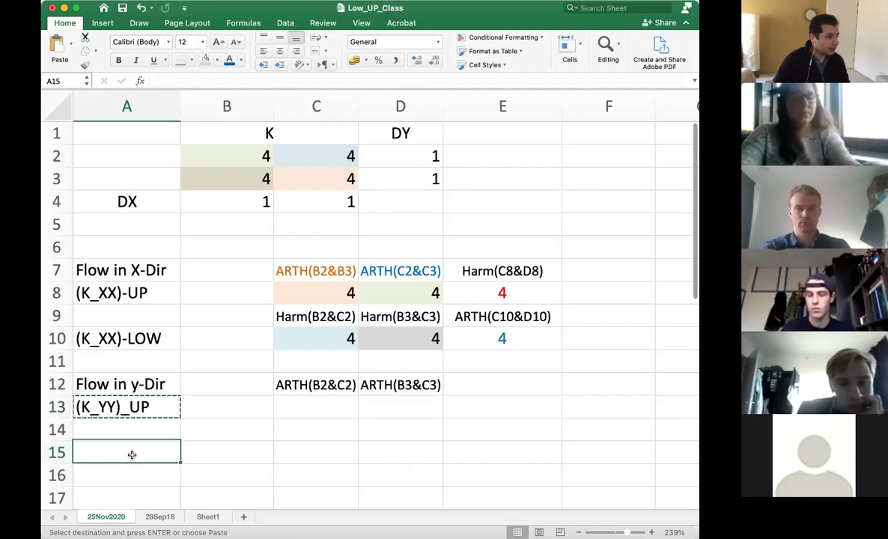
key(ctrl+v)
double_click(110, 452)
key(BackSpace)
key(BackSpace)
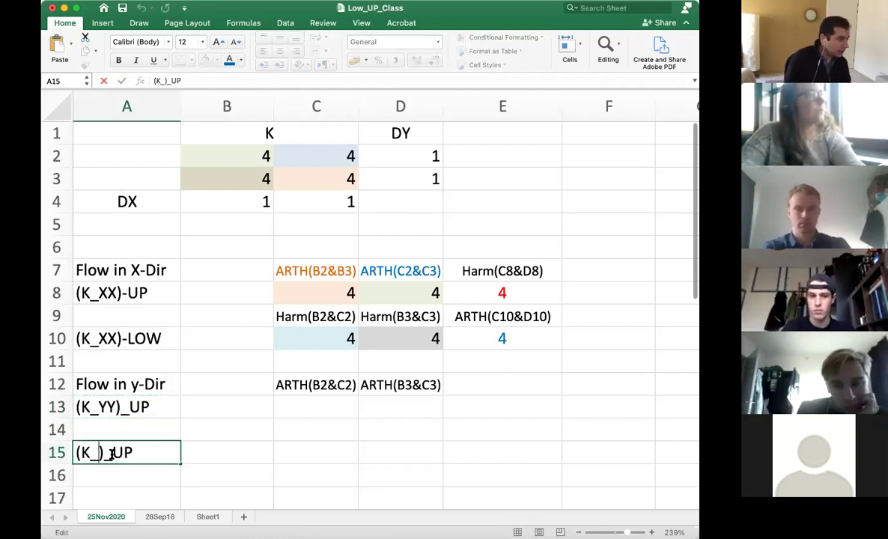
text(XX)
key(Return)
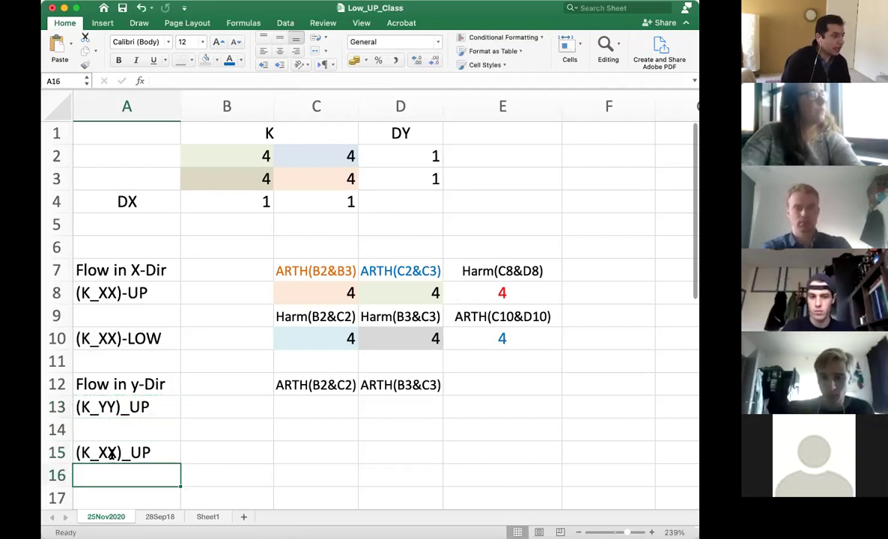
- Replace the ending of the A15 label so that it reads "(K_XX)_LOW"
click(111, 452)
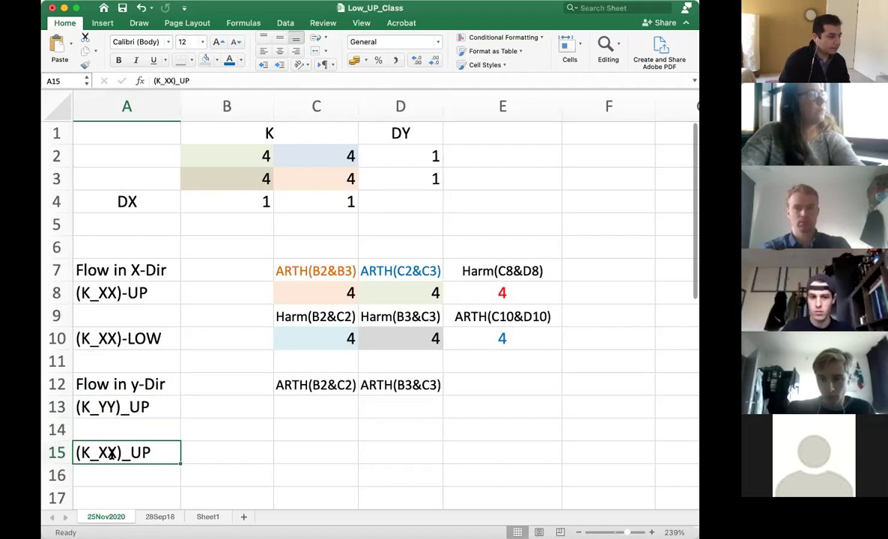
double_click(161, 456)
key(BackSpace)
key(BackSpace)
text(L)
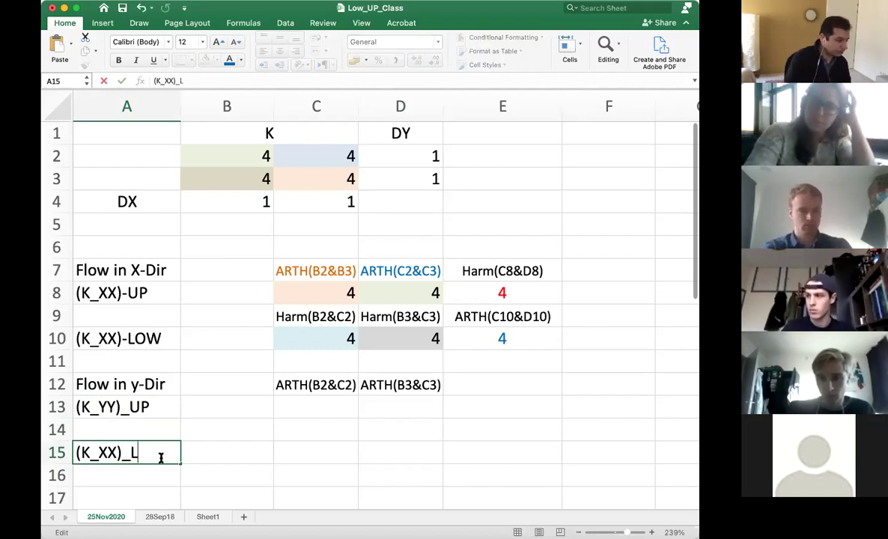
text(OW)
key(Return)
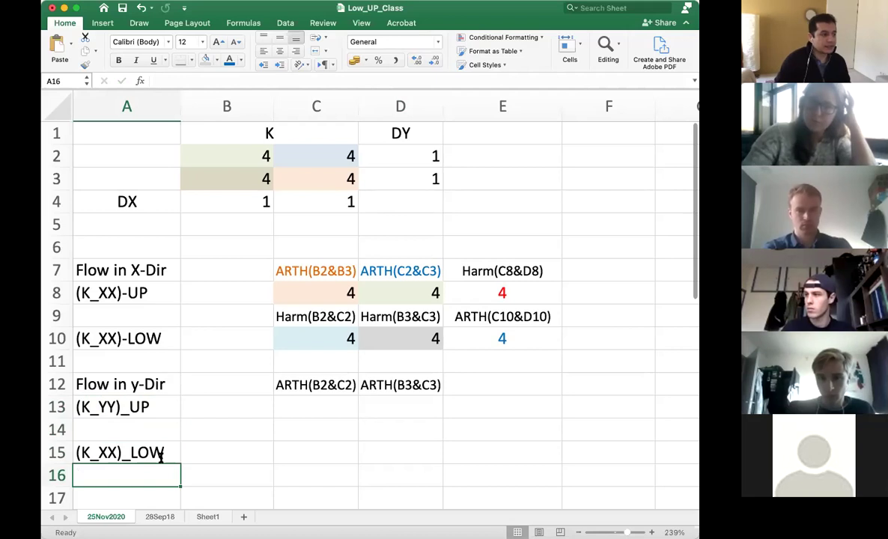
- Set the K grid values to 1 in B2, 1 in C3 and 2 in B3
click(261, 161)
text(1)
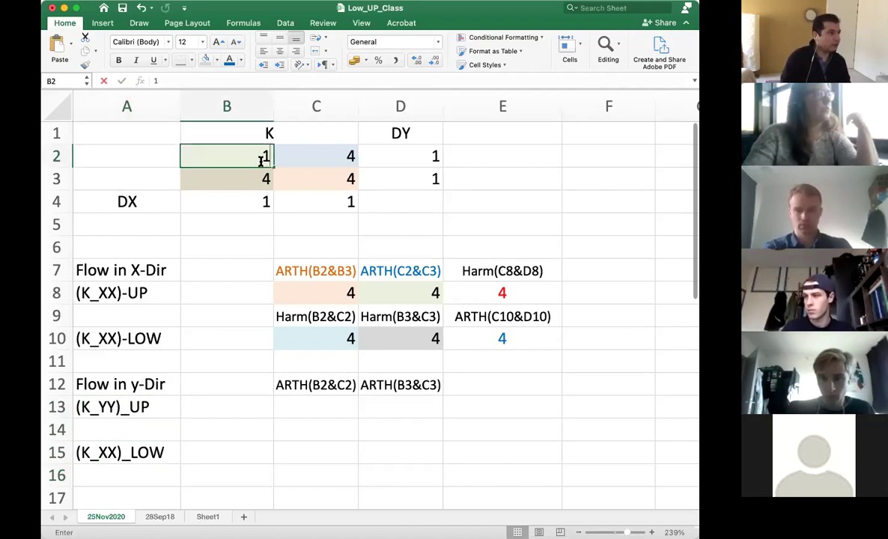
key(Tab)
key(Down)
text(1)
key(Left)
text(2)
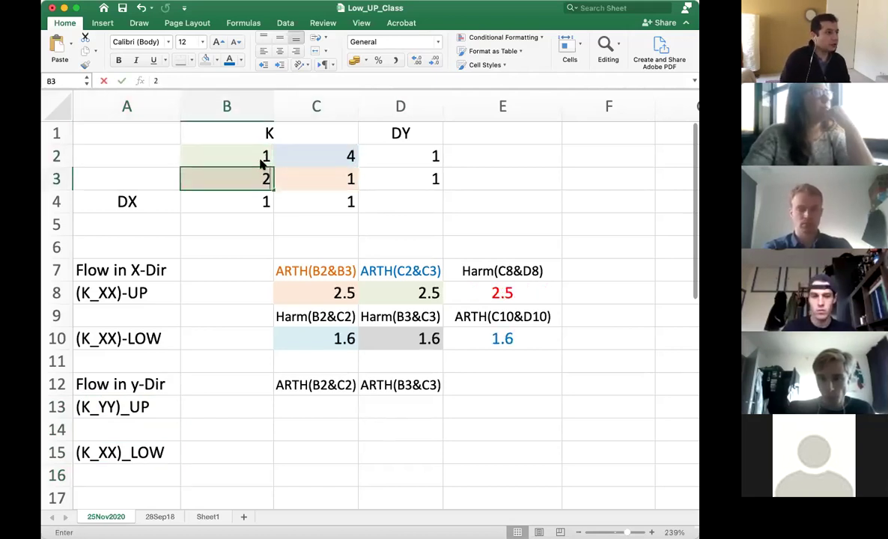
key(Up)
key(Right)
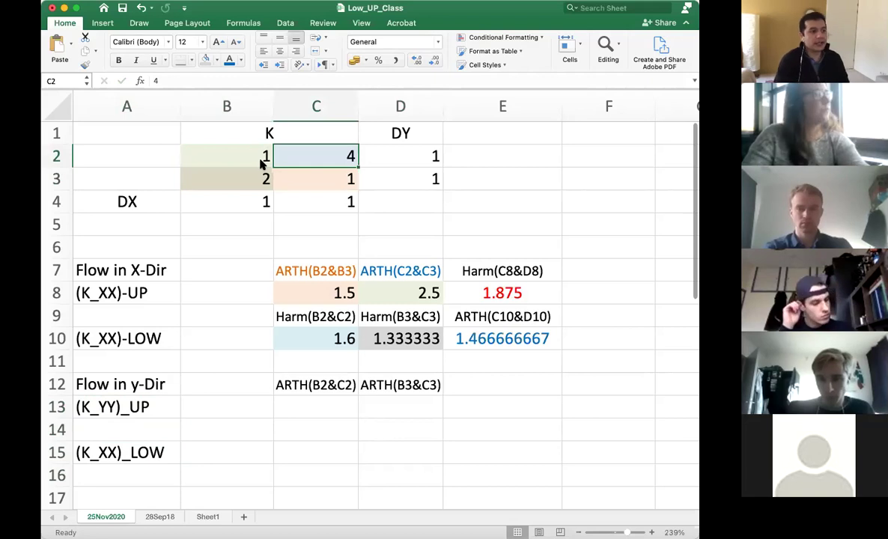